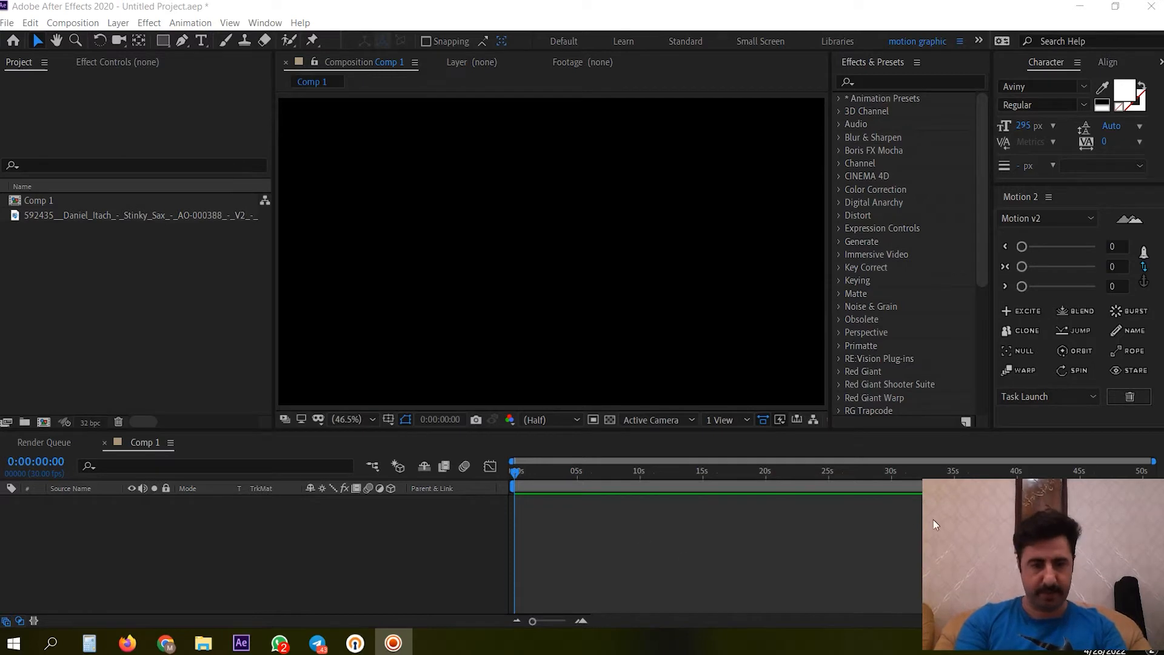
# Step: Create a 1920 × 1080 px solid layer in Comp 1 with the green colour 57F29A
pyautogui.rightClick(205, 526)
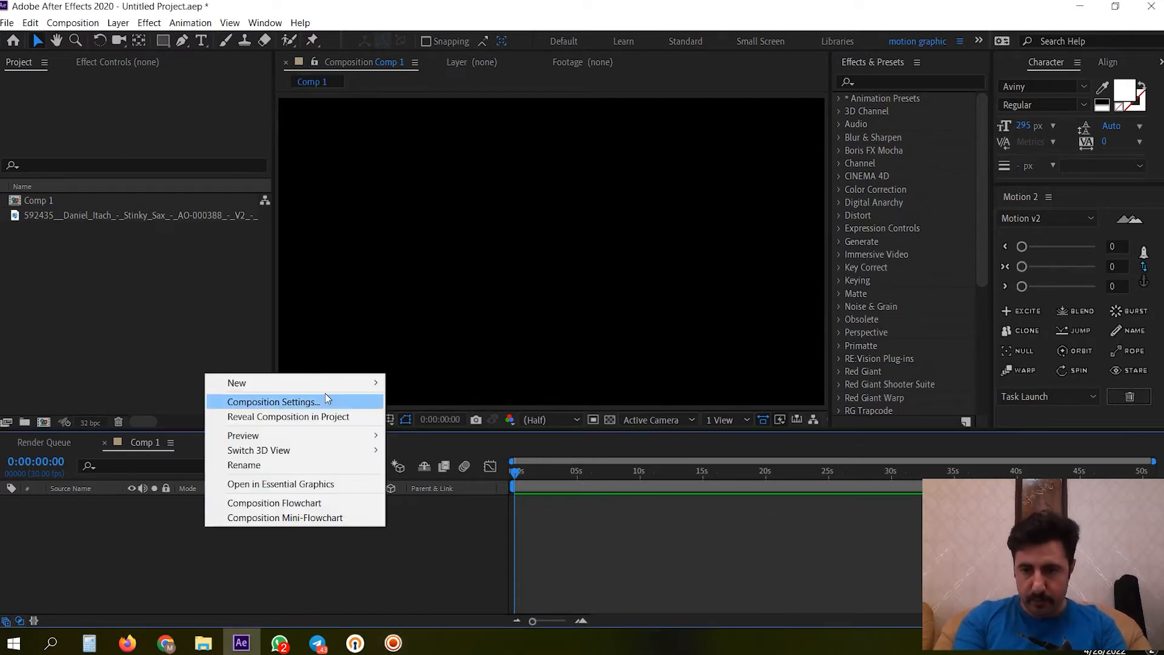
pyautogui.moveTo(364, 382)
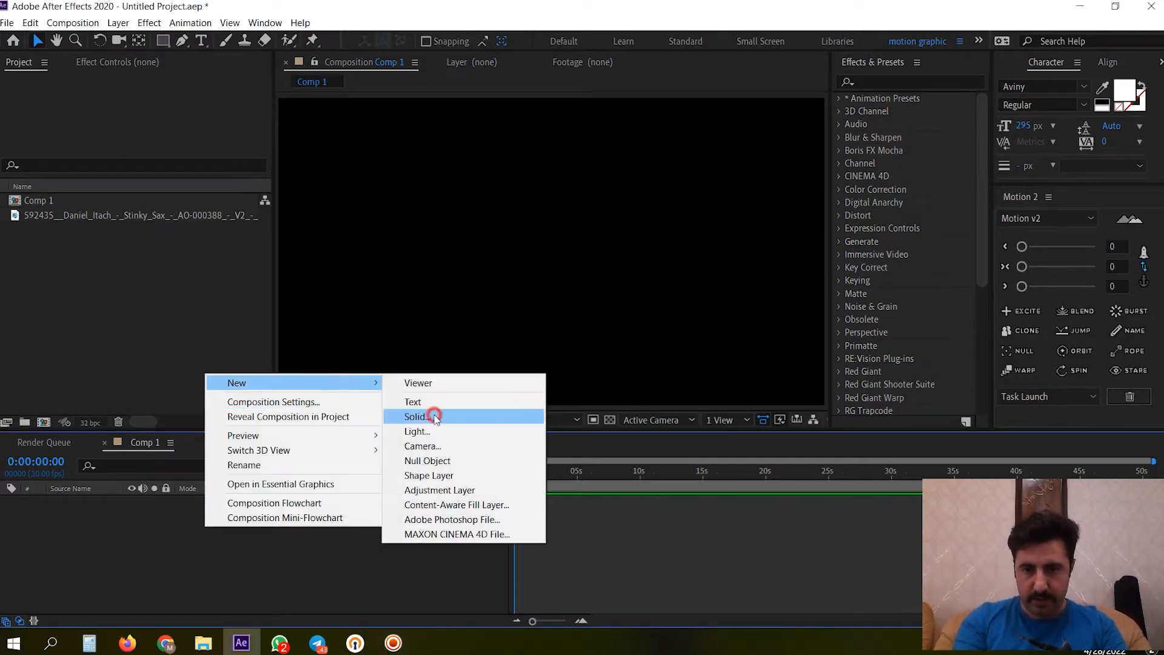
pyautogui.click(431, 417)
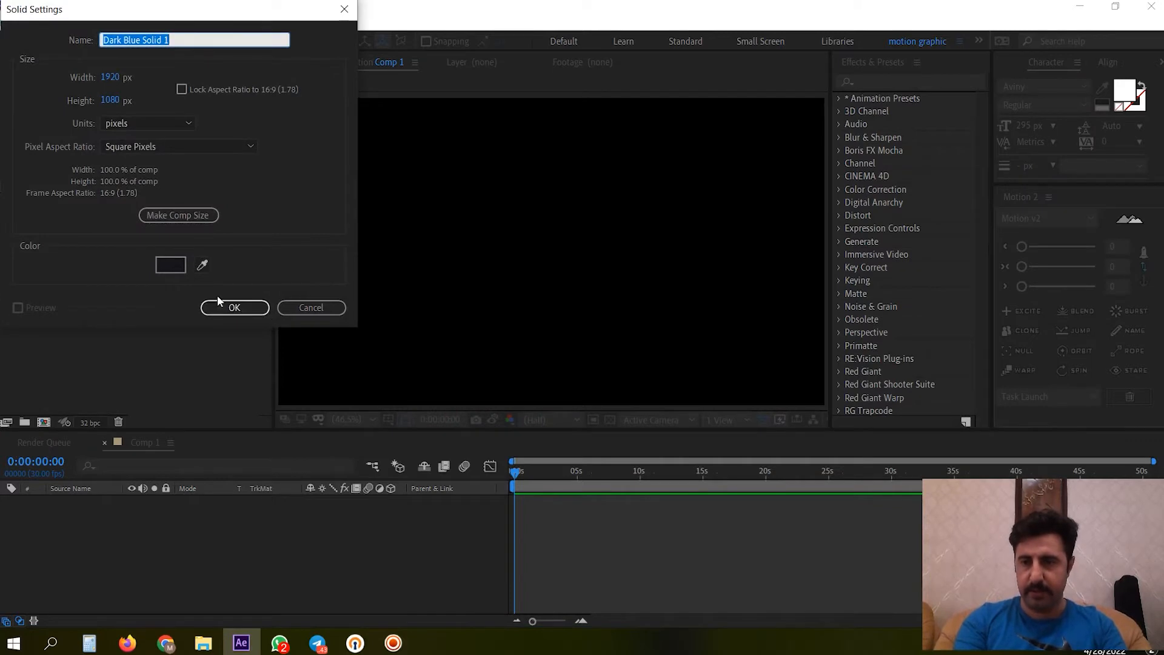
pyautogui.click(178, 272)
pyautogui.moveTo(171, 158); pyautogui.dragTo(132, 57)
pyautogui.click(227, 127)
pyautogui.moveTo(227, 130); pyautogui.dragTo(228, 150)
pyautogui.click(139, 45)
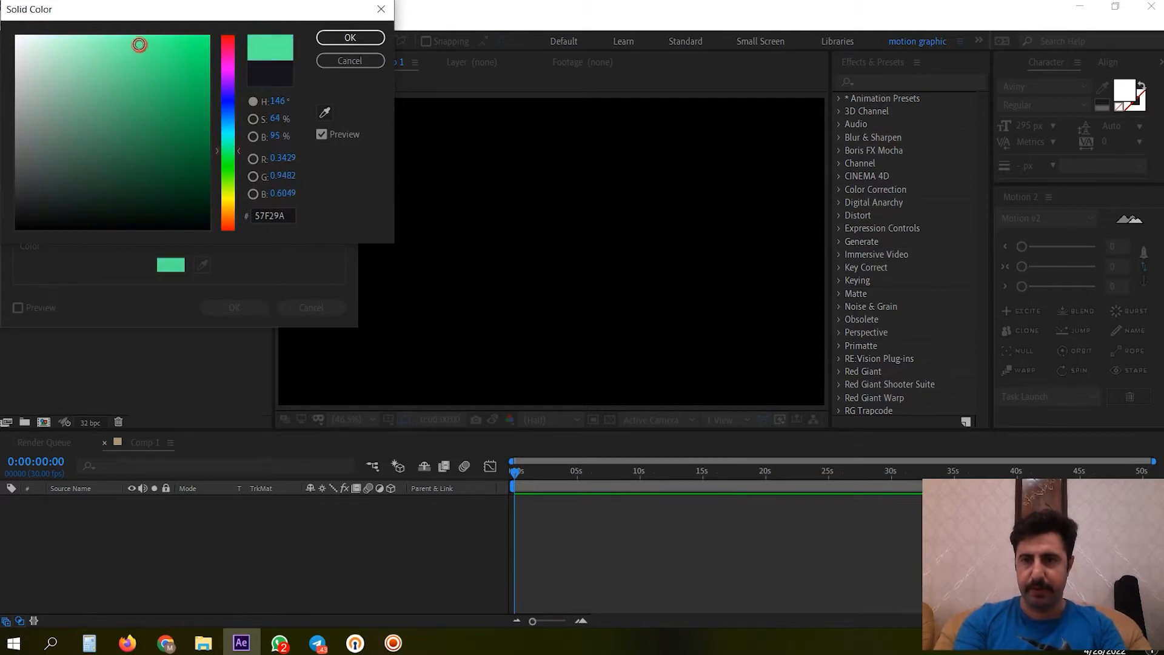
pyautogui.click(350, 37)
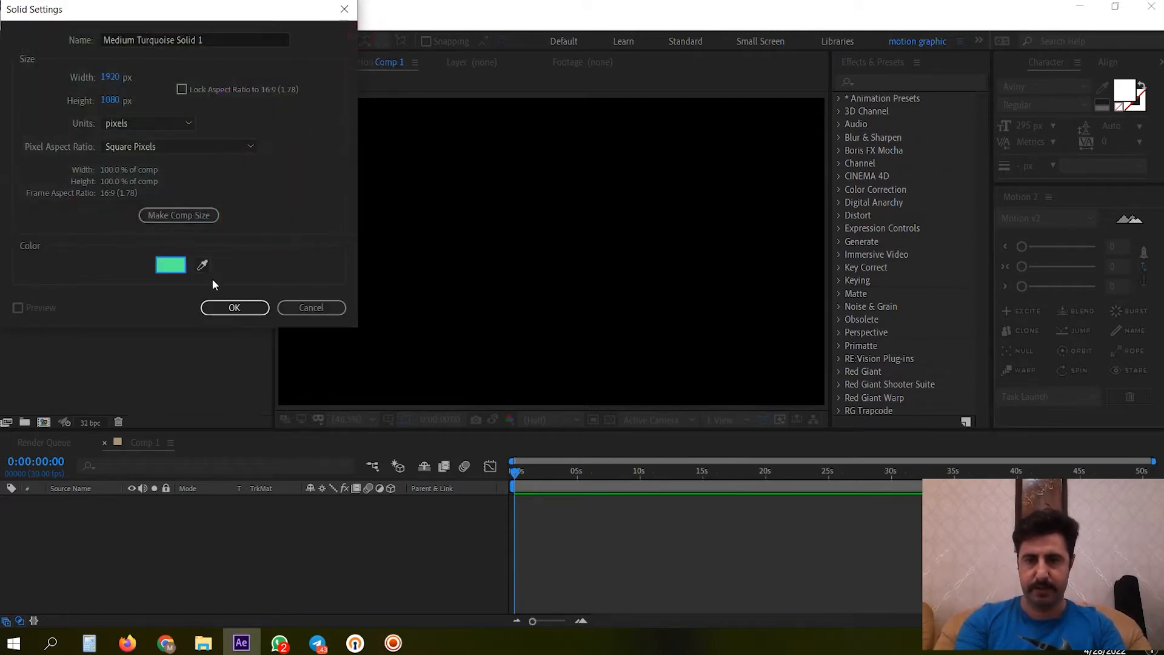
pyautogui.click(228, 305)
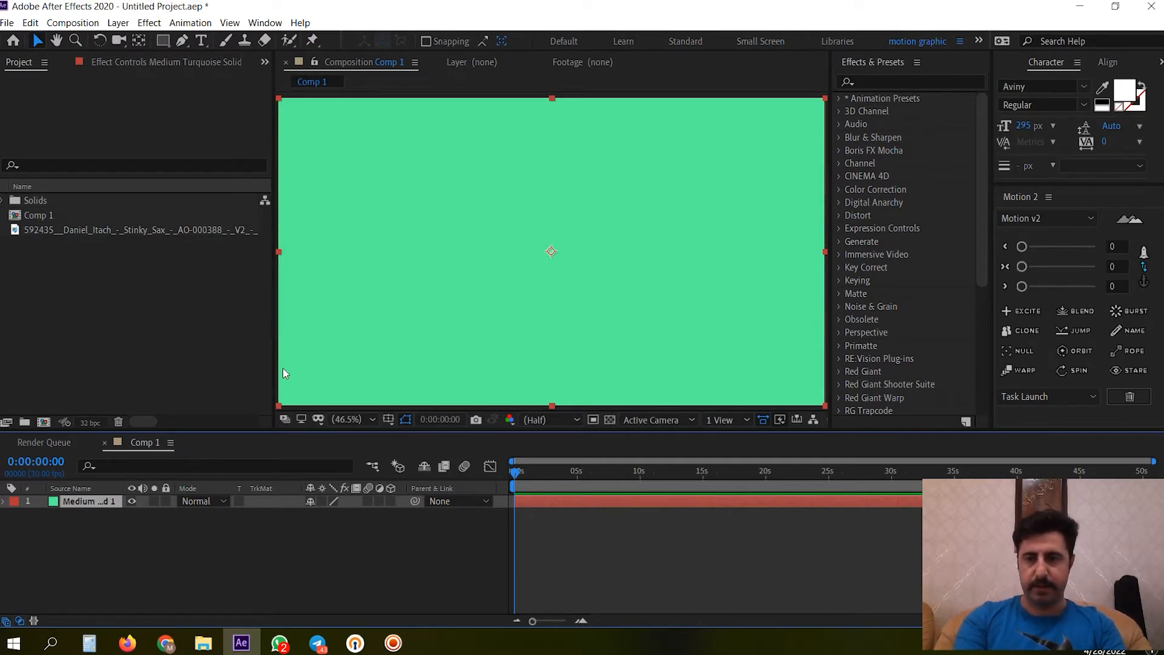
# Step: Draw a circle with a bright cyan fill near the composition's centre on its own shape layer, using the Ellipse tool
pyautogui.moveTo(164, 46); pyautogui.dragTo(207, 74)
pyautogui.click(124, 531)
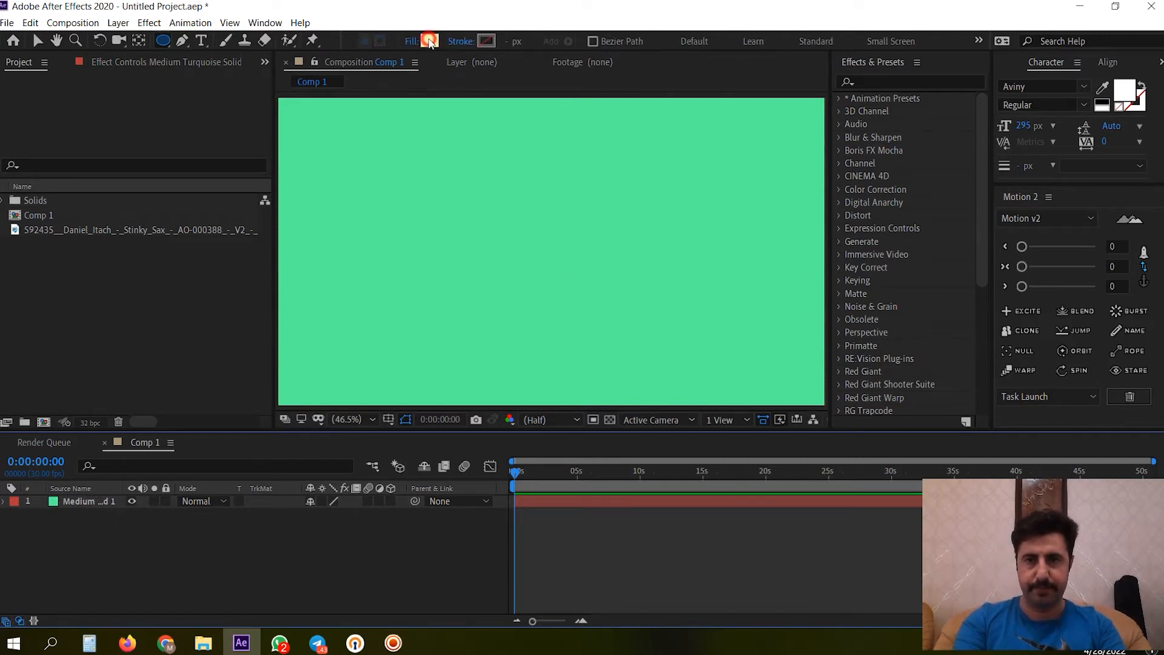
pyautogui.click(429, 41)
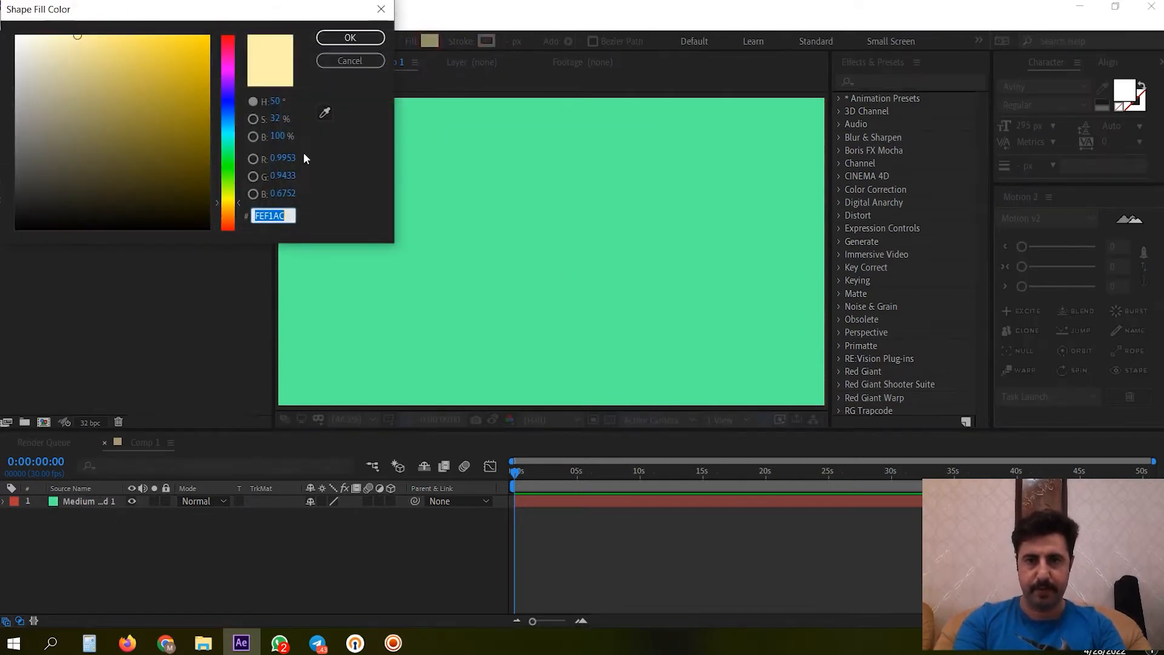
pyautogui.click(231, 133)
pyautogui.moveTo(182, 56); pyautogui.dragTo(200, 40)
pyautogui.click(355, 33)
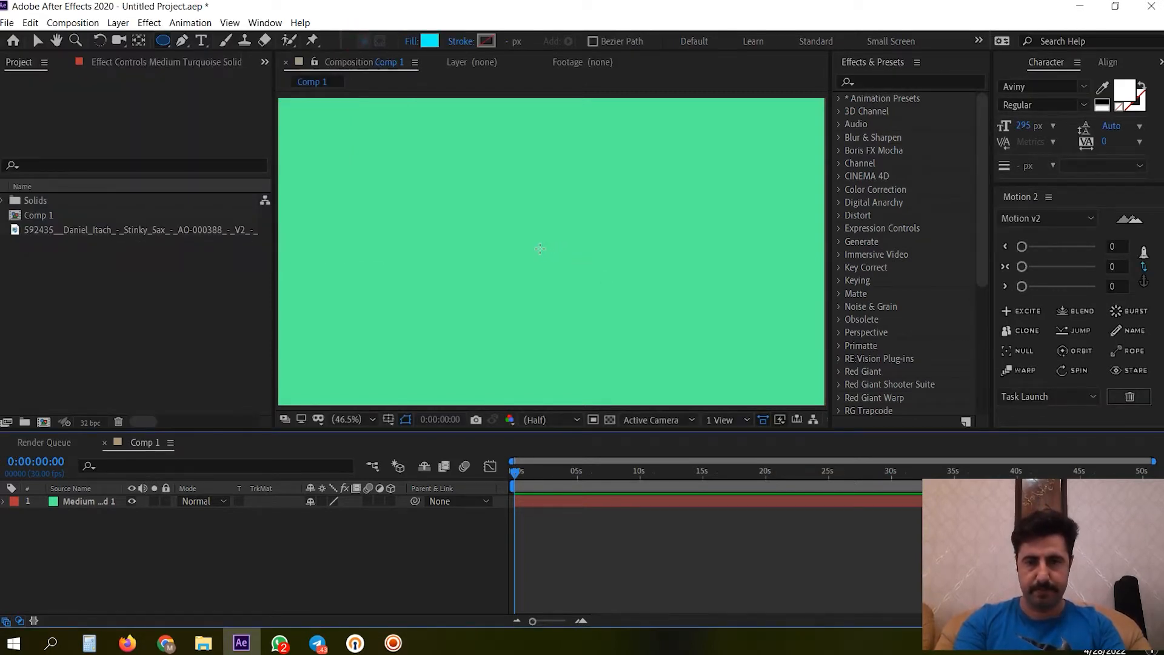
pyautogui.moveTo(540, 249); pyautogui.dragTo(543, 252)
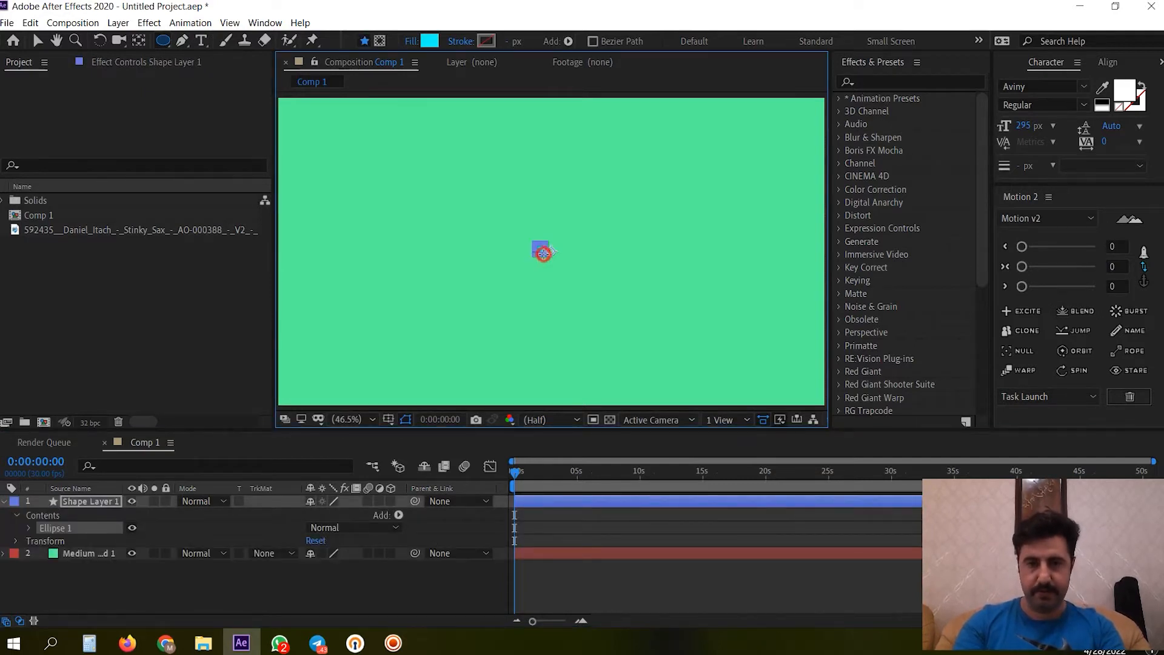
pyautogui.moveTo(543, 252)
pyautogui.mouseDown()
pyautogui.moveTo(606, 321)
pyautogui.moveTo(597, 306)
pyautogui.mouseUp()
# Step: Move the shape layer's anchor point to the centre of the circle
pyautogui.click(138, 40)
pyautogui.moveTo(551, 250); pyautogui.dragTo(540, 248)
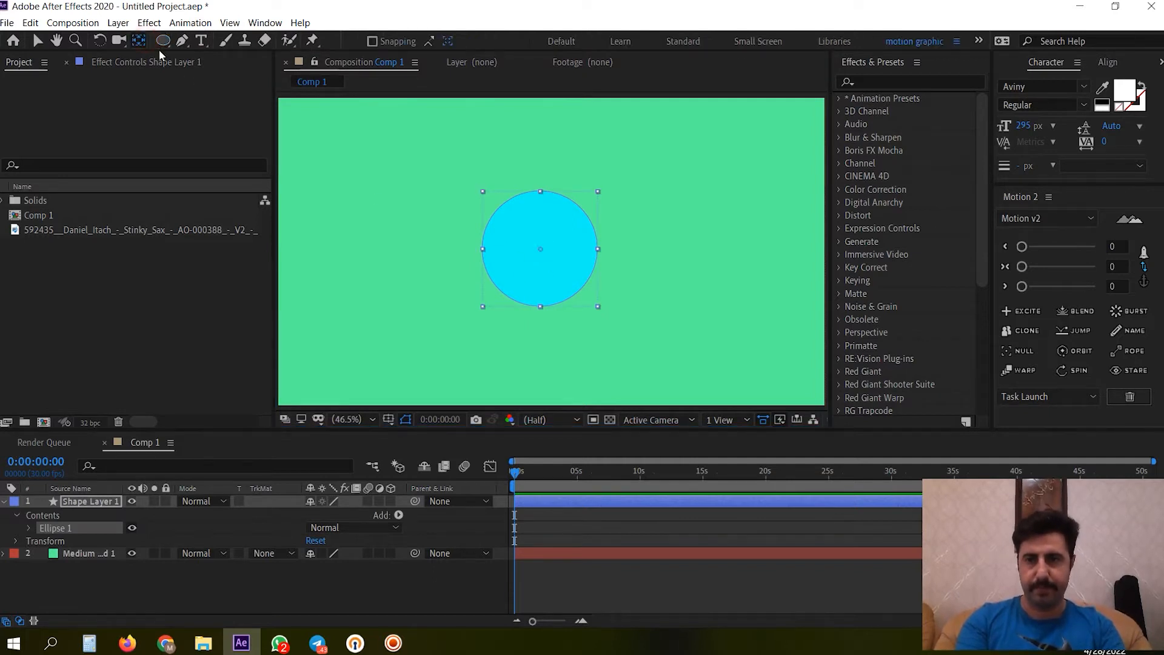
pyautogui.click(96, 501)
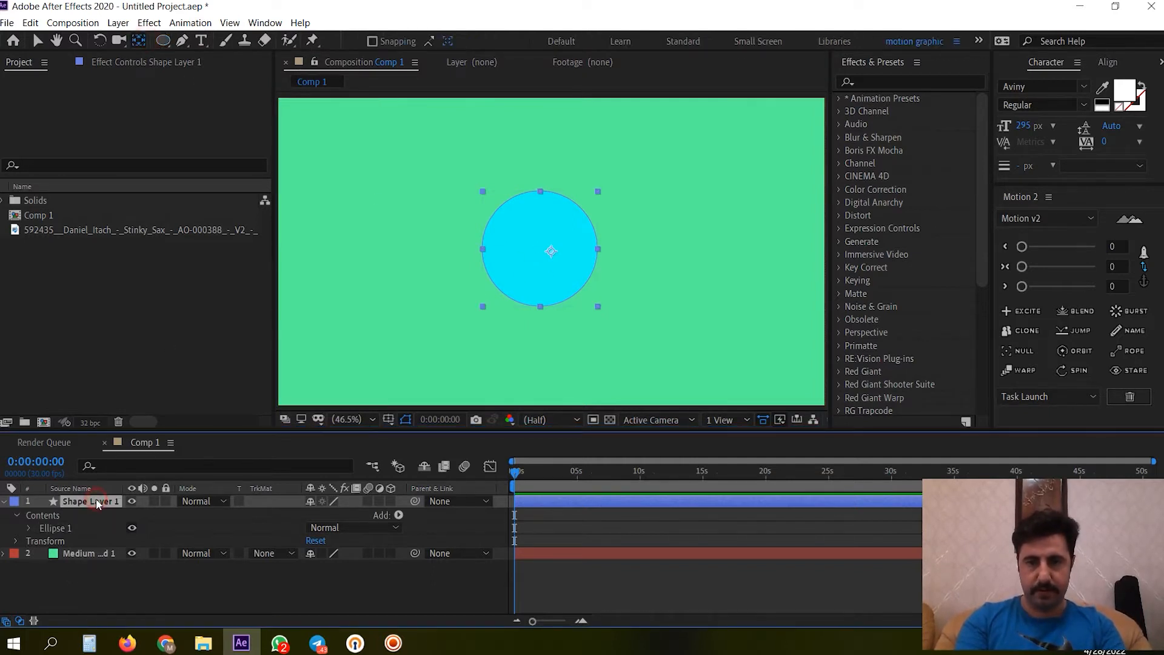
pyautogui.click(1098, 272)
pyautogui.click(1102, 268)
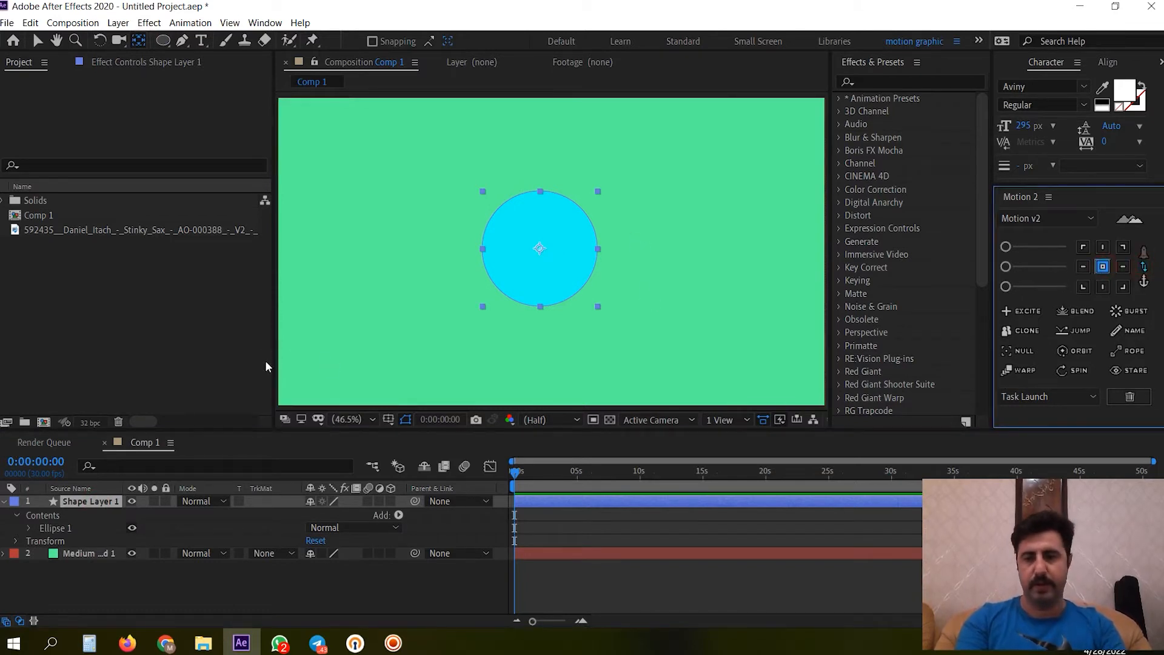
# Step: Set the circle's fill to None and its stroke to a solid colour
pyautogui.press('q')
pyautogui.click(430, 41)
pyautogui.click(21, 40)
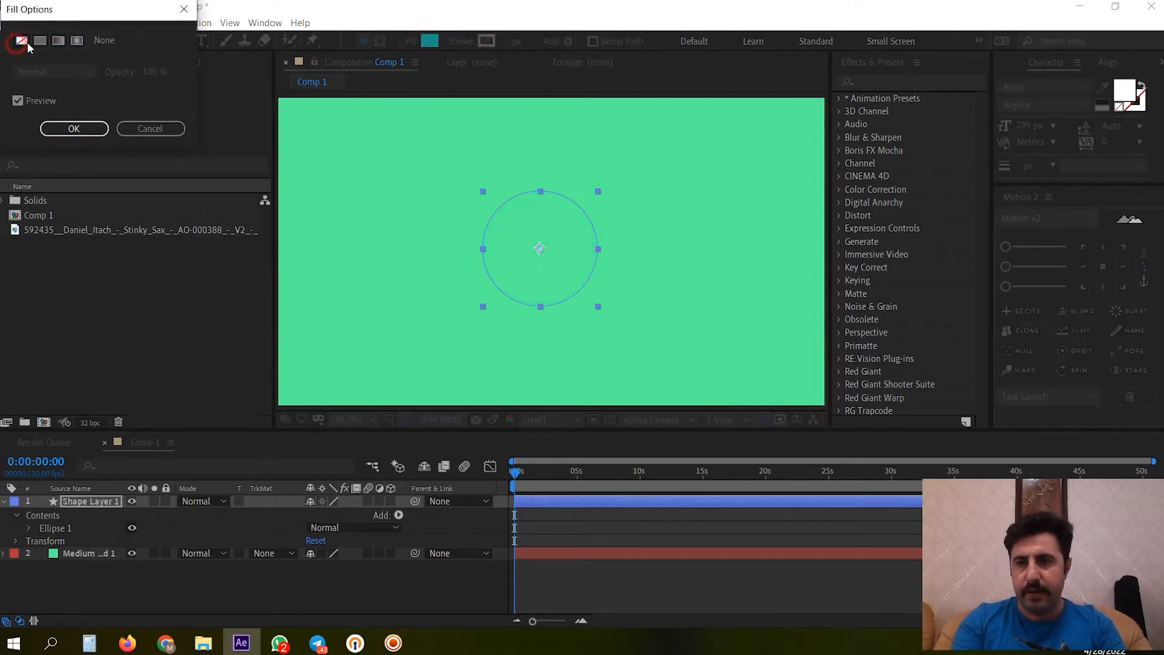
pyautogui.click(73, 129)
pyautogui.click(486, 41)
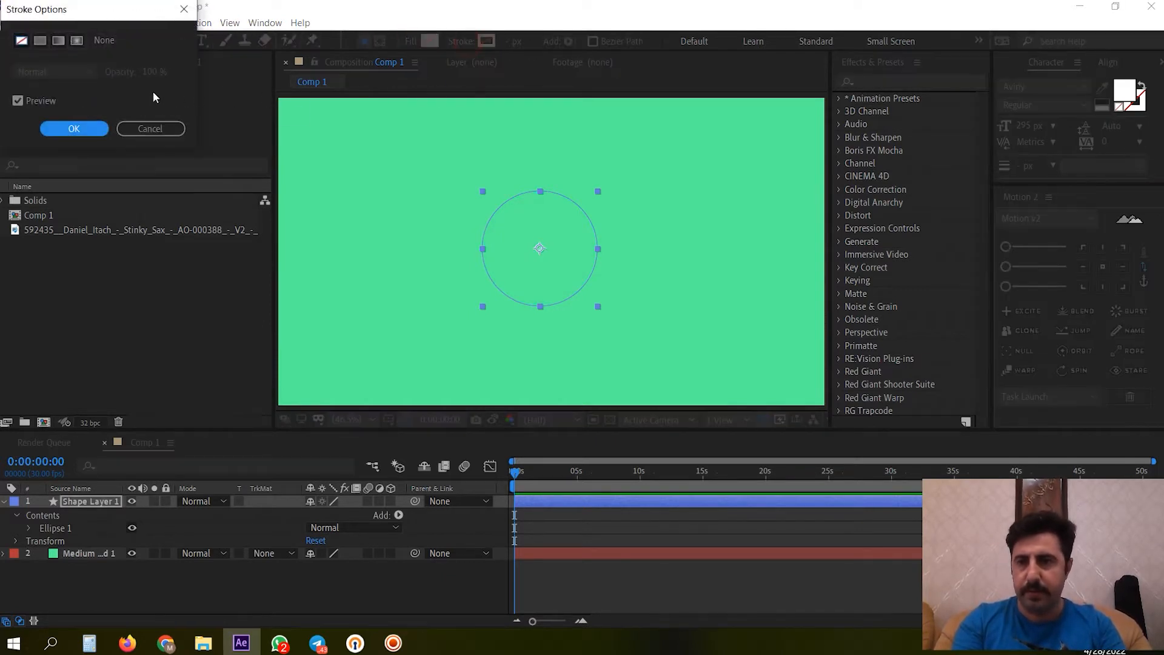
pyautogui.click(40, 40)
pyautogui.click(82, 129)
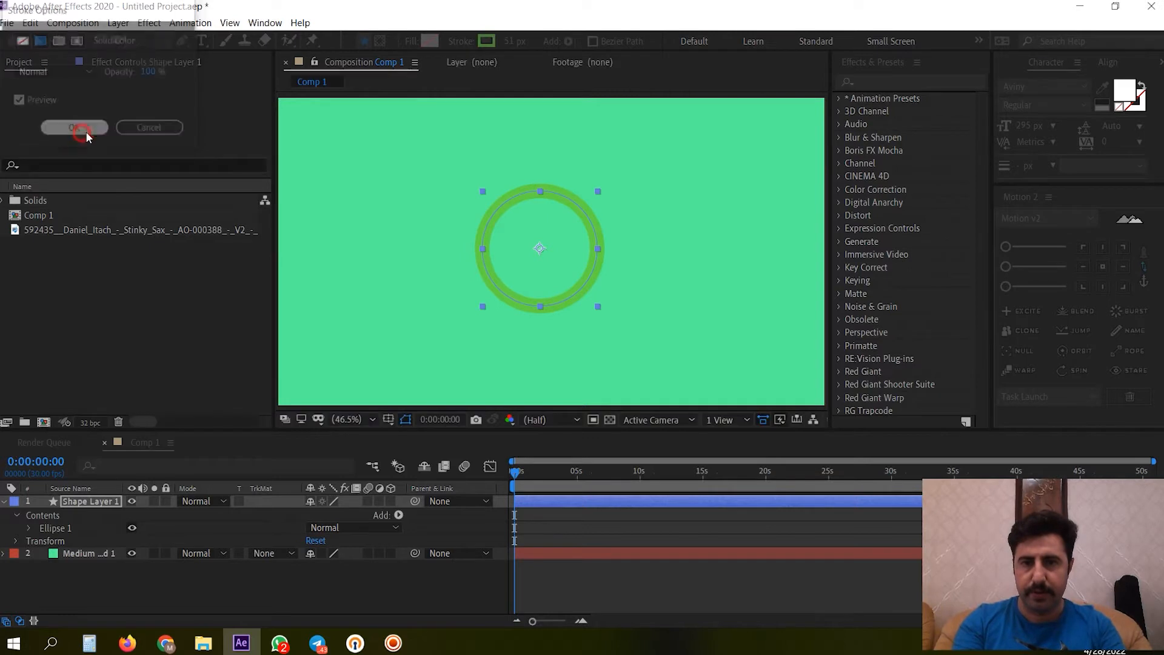
# Step: Change the circle's stroke colour to bright cyan 23EFFF
pyautogui.click(486, 41)
pyautogui.click(230, 129)
pyautogui.moveTo(230, 132); pyautogui.dragTo(229, 128)
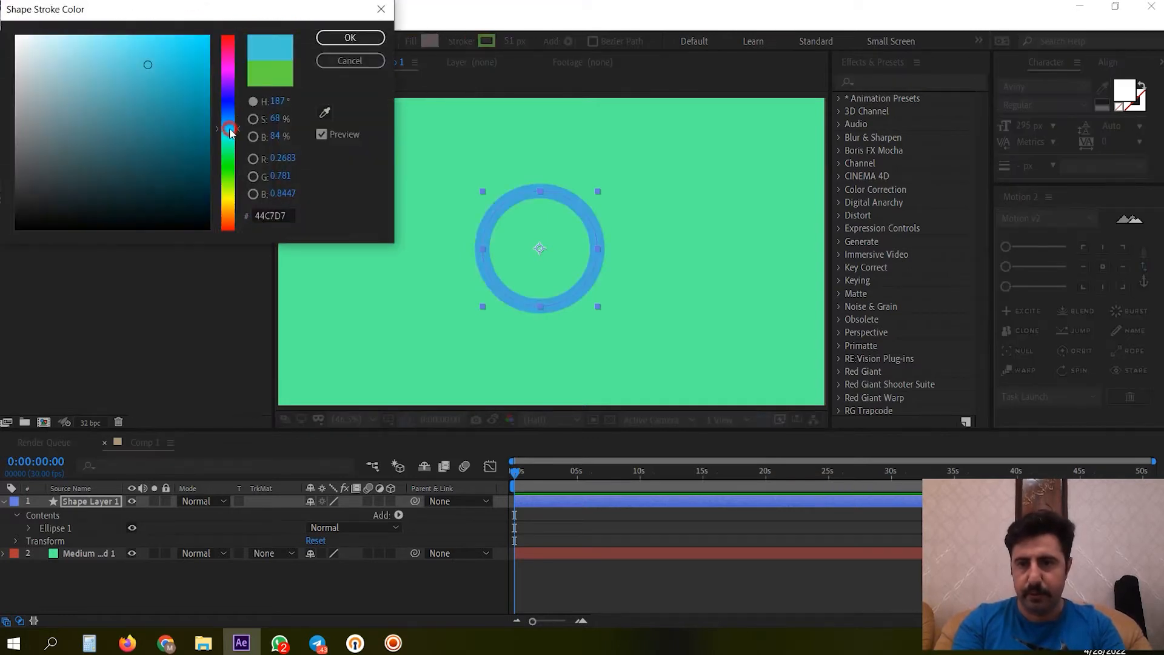
pyautogui.moveTo(202, 86)
pyautogui.mouseDown()
pyautogui.moveTo(218, 18)
pyautogui.moveTo(195, 42)
pyautogui.moveTo(182, 35)
pyautogui.mouseUp()
pyautogui.click(231, 128)
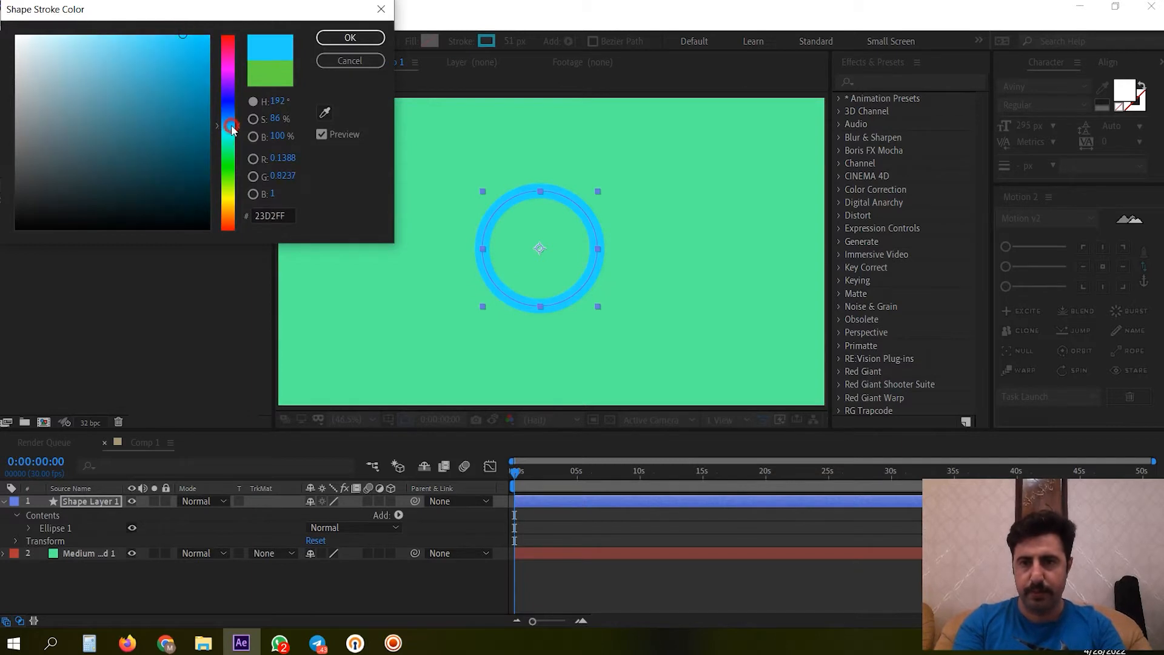
pyautogui.moveTo(231, 129); pyautogui.dragTo(232, 134)
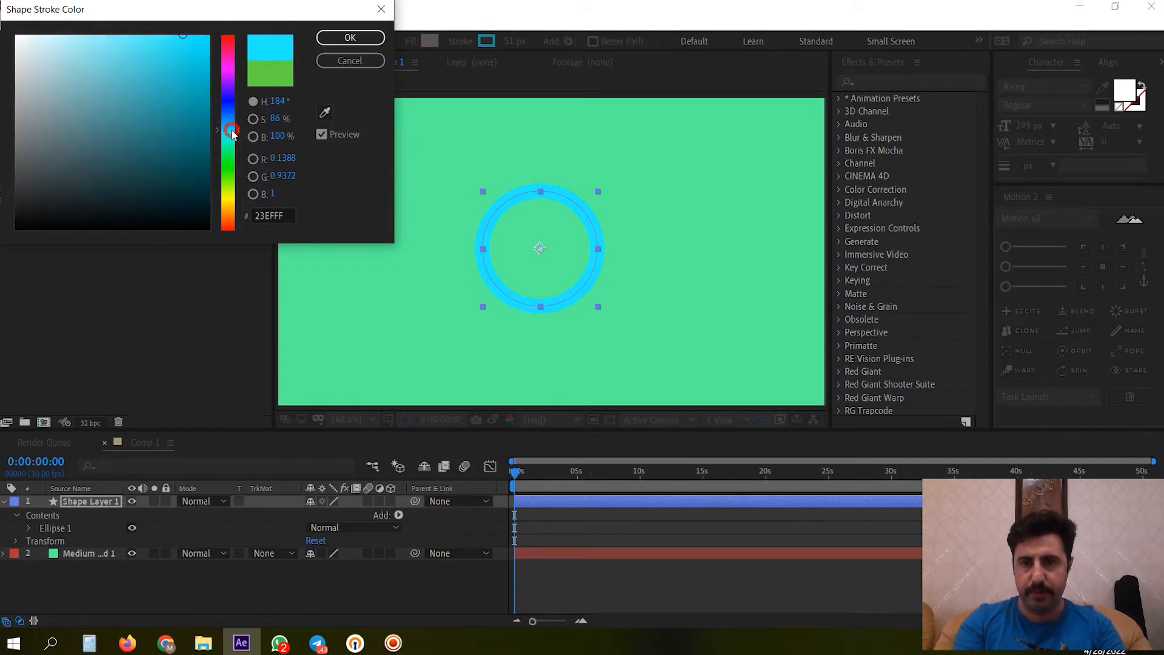
pyautogui.click(351, 38)
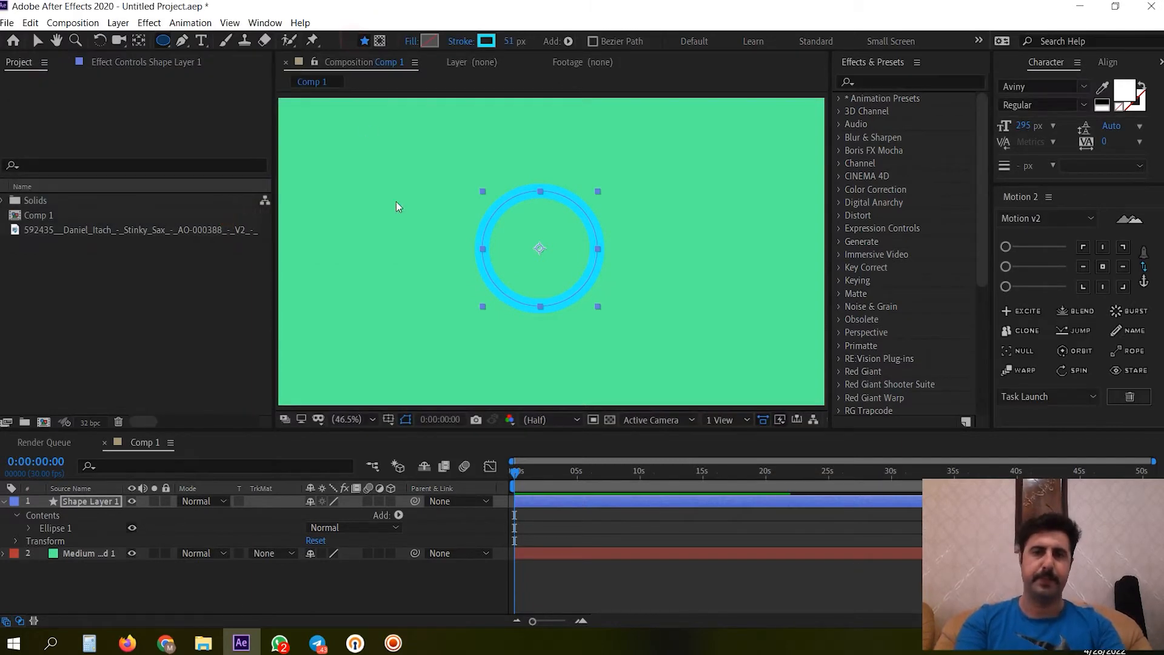
# Step: Duplicate the cyan ring layer and scale the copy down evenly around its centre to form an inner ring
pyautogui.click(4, 502)
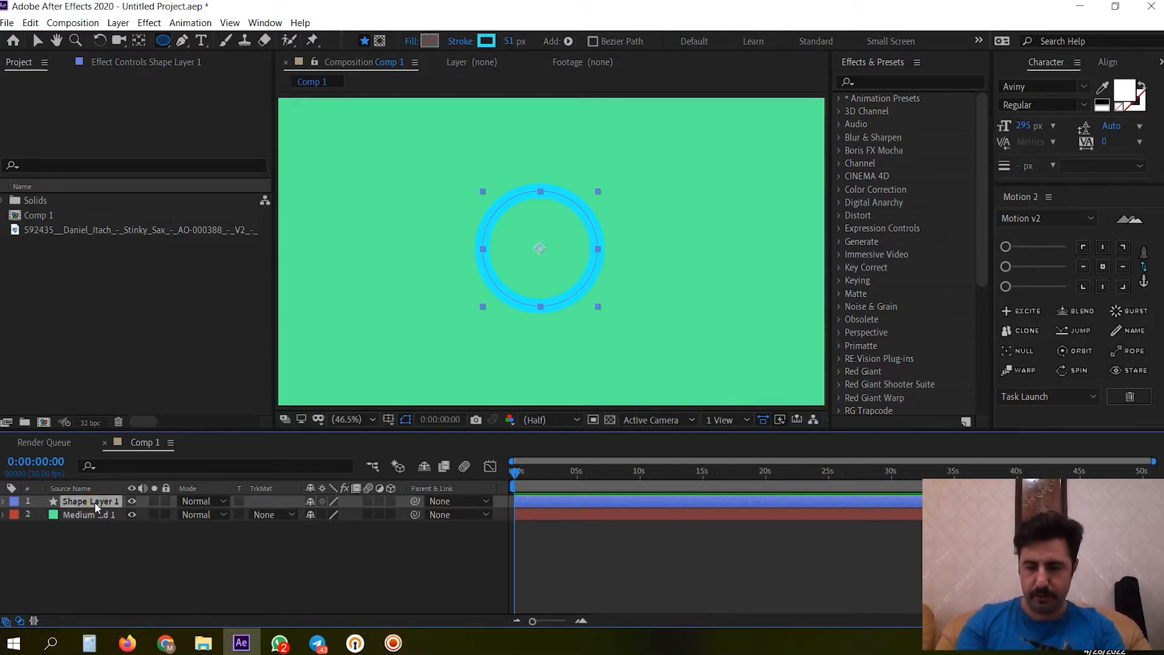
pyautogui.hotkey('ctrl', 'd')
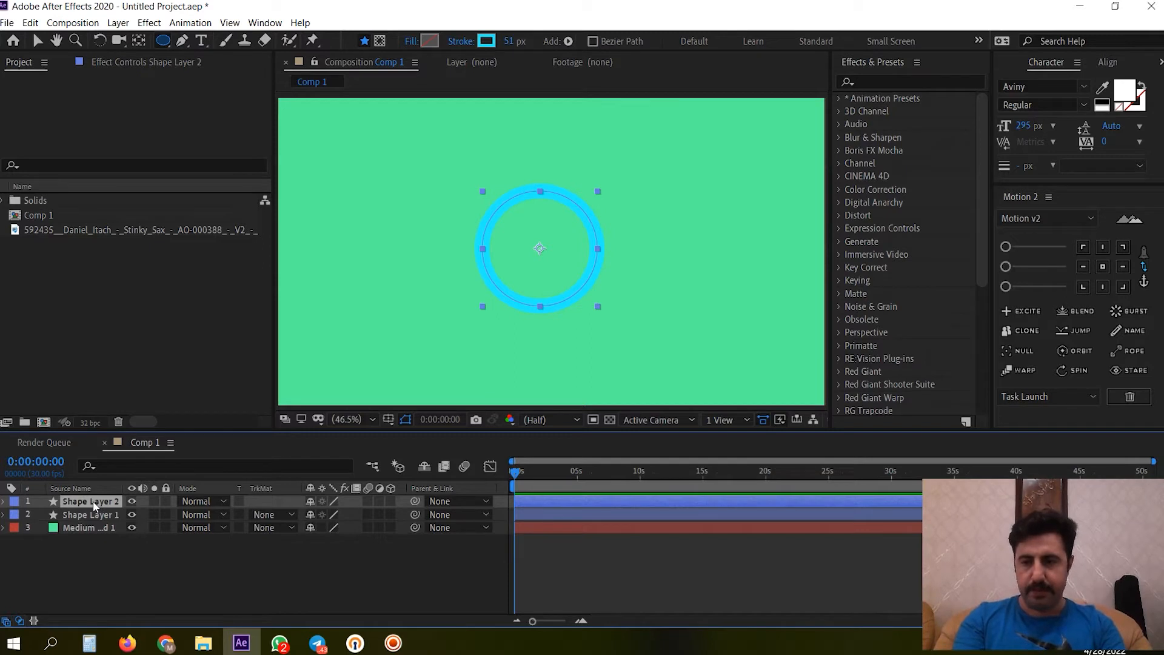
pyautogui.click(38, 42)
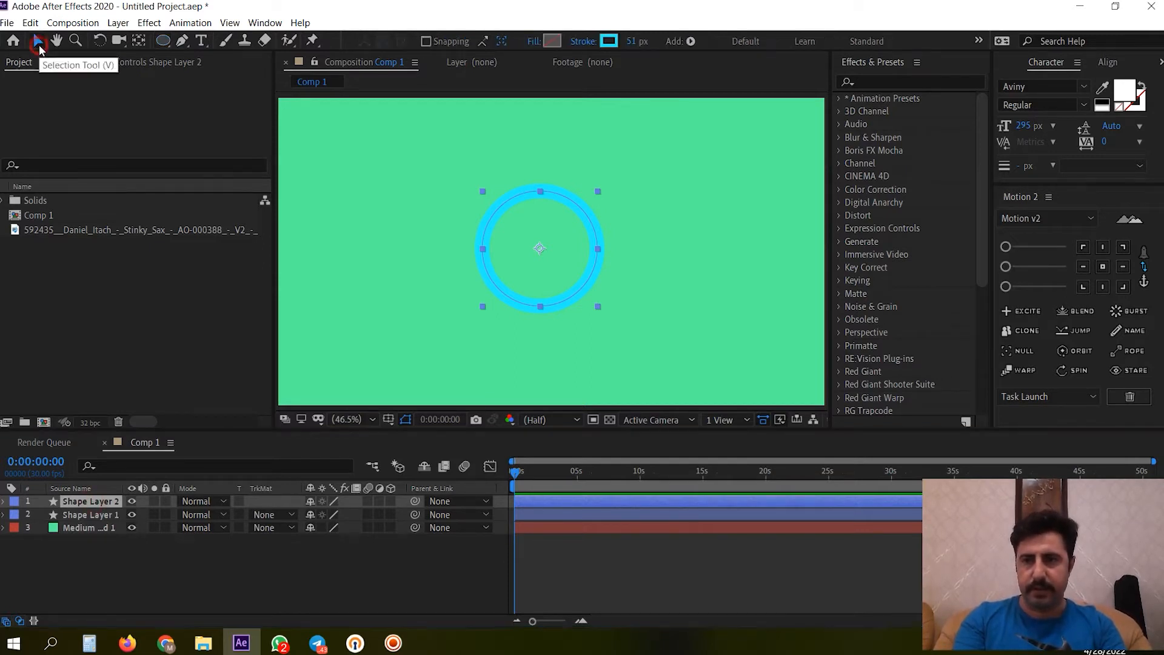
pyautogui.click(598, 192)
pyautogui.moveTo(597, 193)
pyautogui.mouseDown()
pyautogui.moveTo(580, 207)
pyautogui.moveTo(585, 189)
pyautogui.mouseUp()
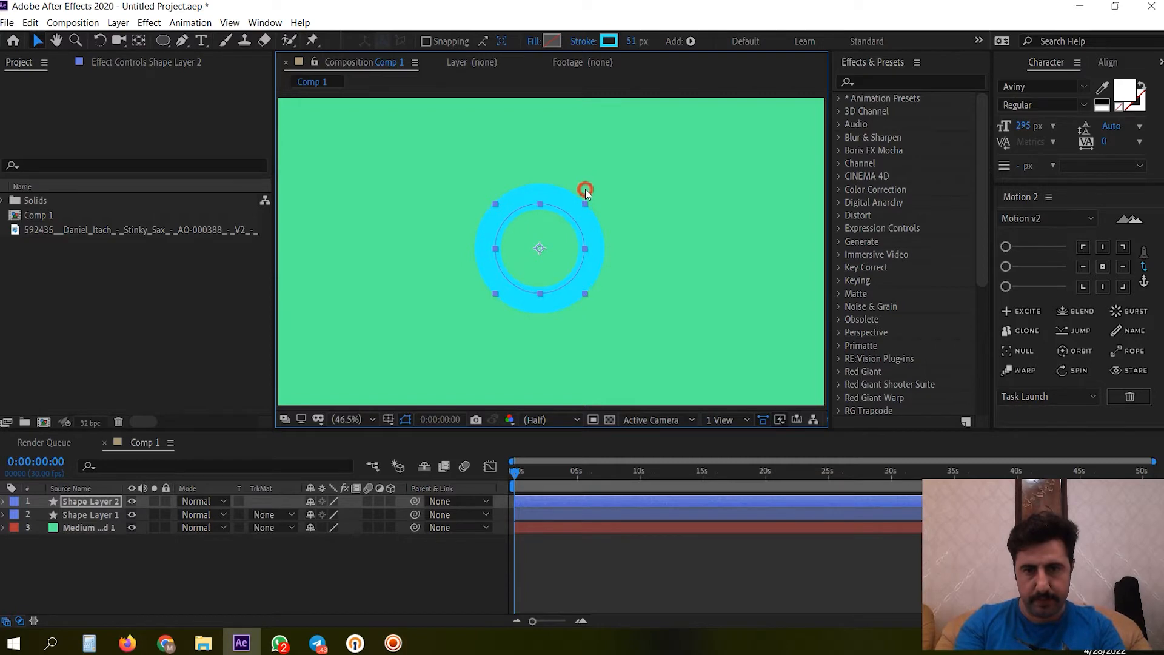
# Step: Give the inner ring a black (000000) stroke with a width of 35 px
pyautogui.click(609, 40)
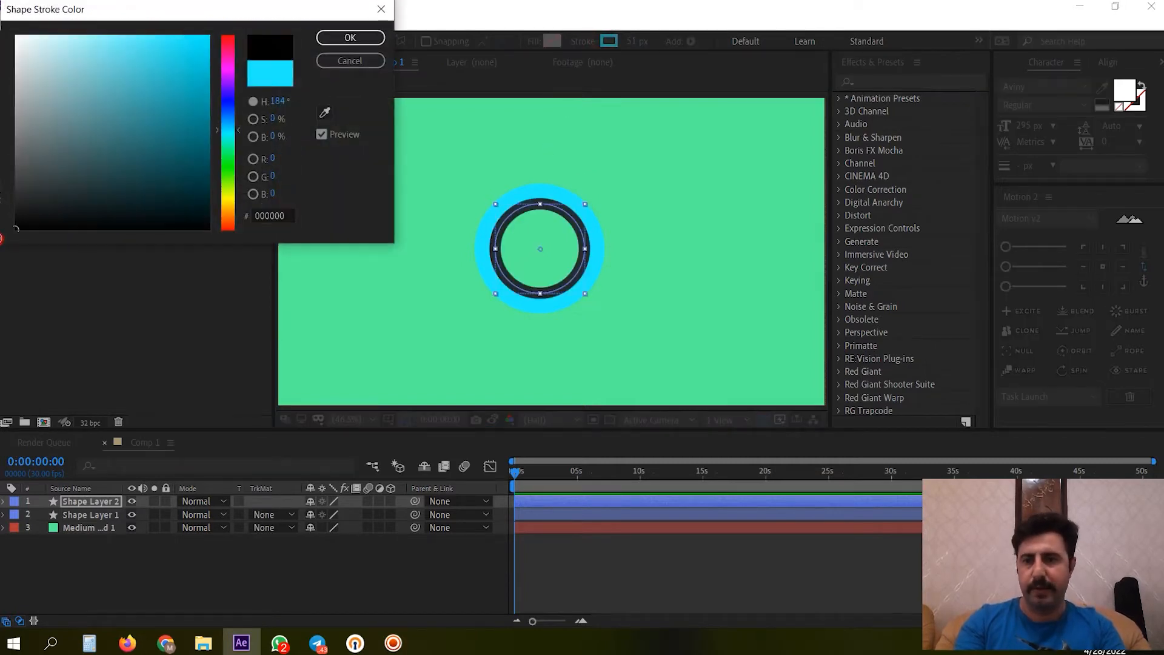
pyautogui.click(350, 37)
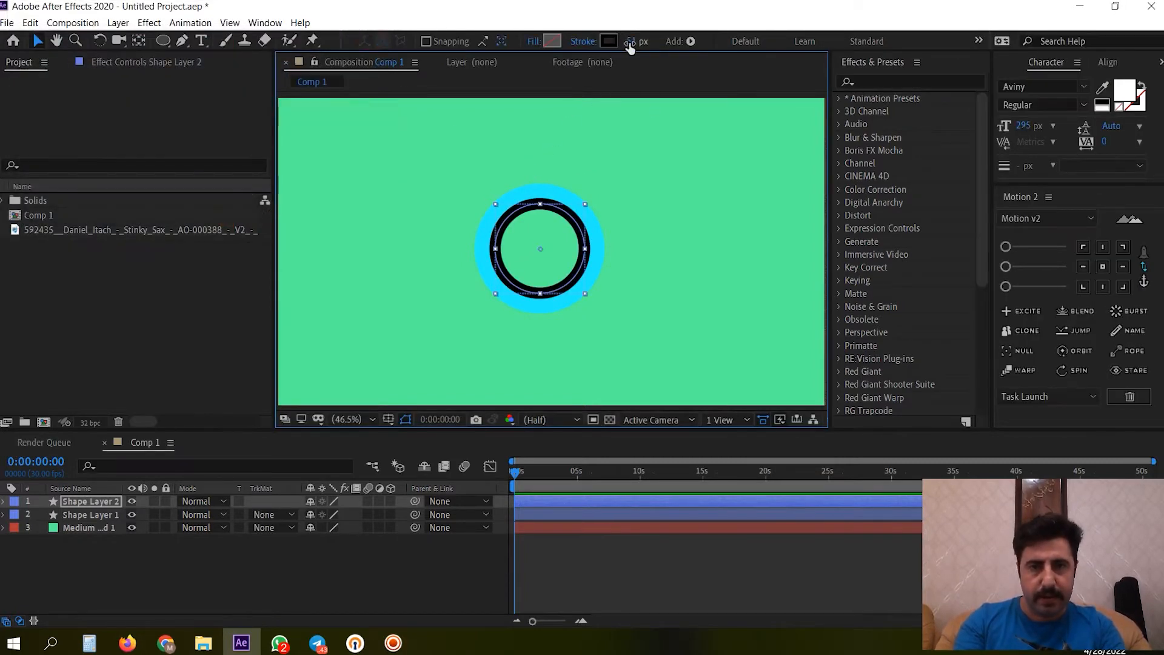
pyautogui.moveTo(629, 42); pyautogui.dragTo(615, 41)
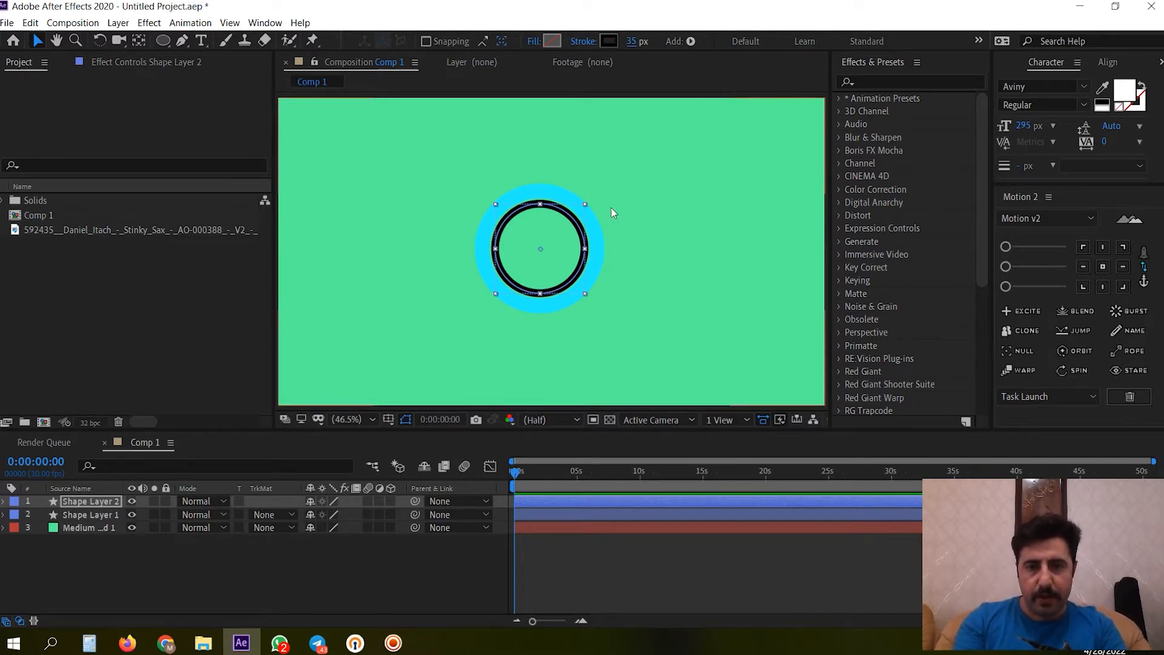
# Step: Scale the black inner ring up slightly to close the gap to the cyan ring, and deselect it
pyautogui.click(60, 566)
pyautogui.click(74, 506)
pyautogui.click(587, 204)
pyautogui.moveTo(590, 203); pyautogui.dragTo(592, 200)
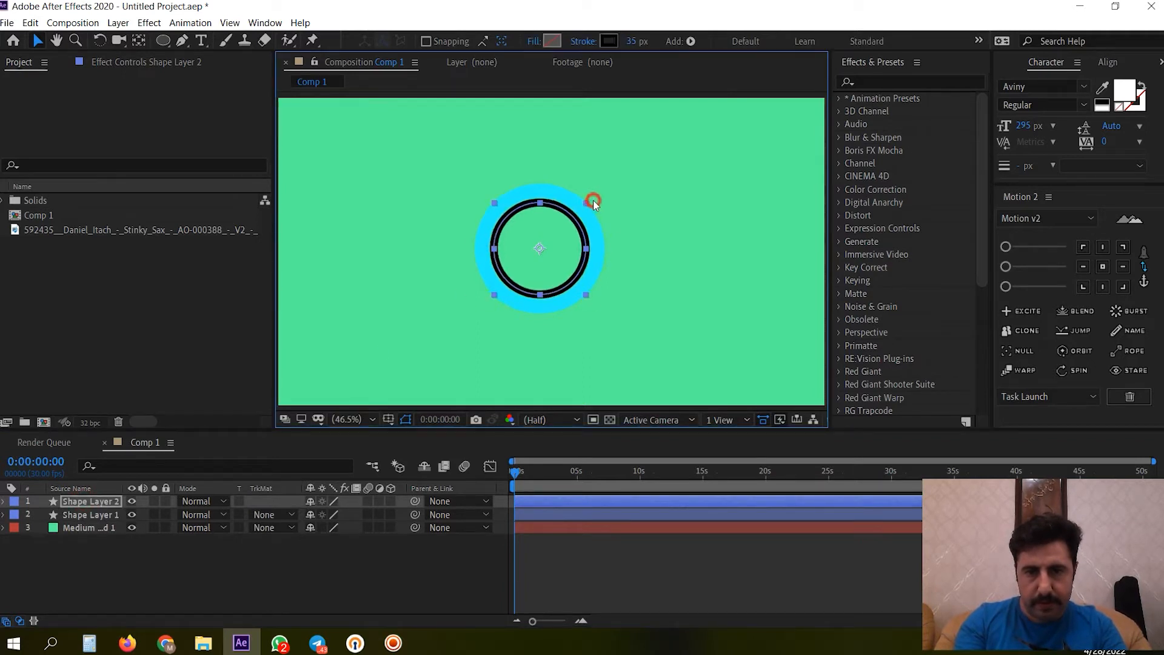
pyautogui.click(326, 577)
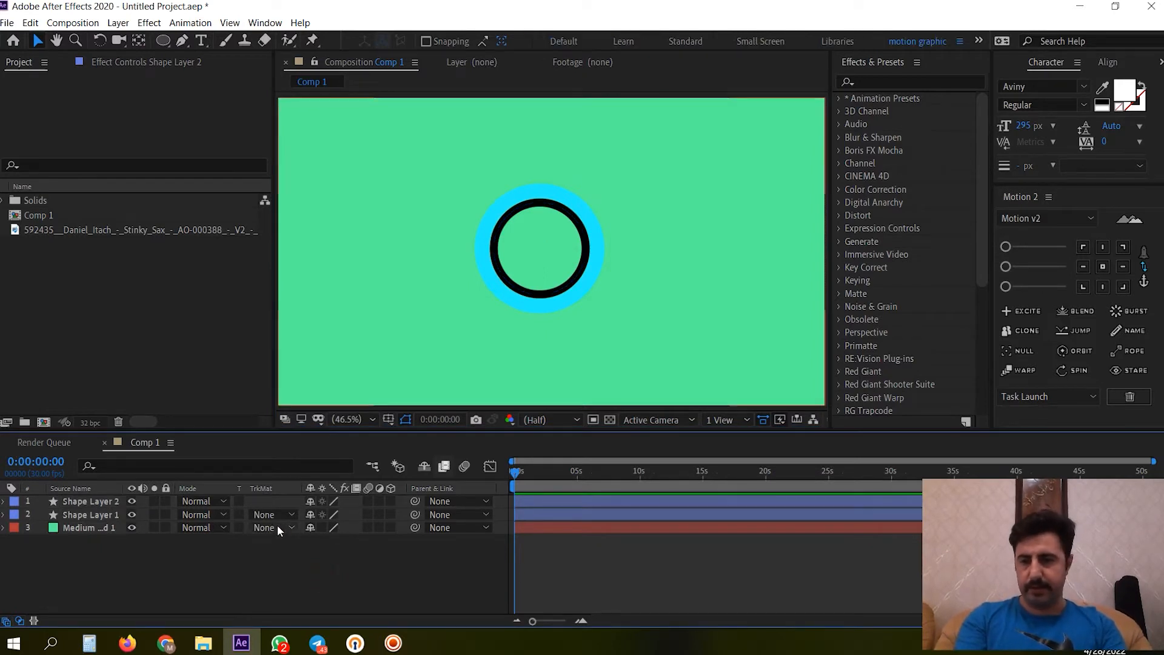
# Step: Add Trim Paths to the black ring's shape layer and expand its Start, End and Offset properties
pyautogui.click(90, 501)
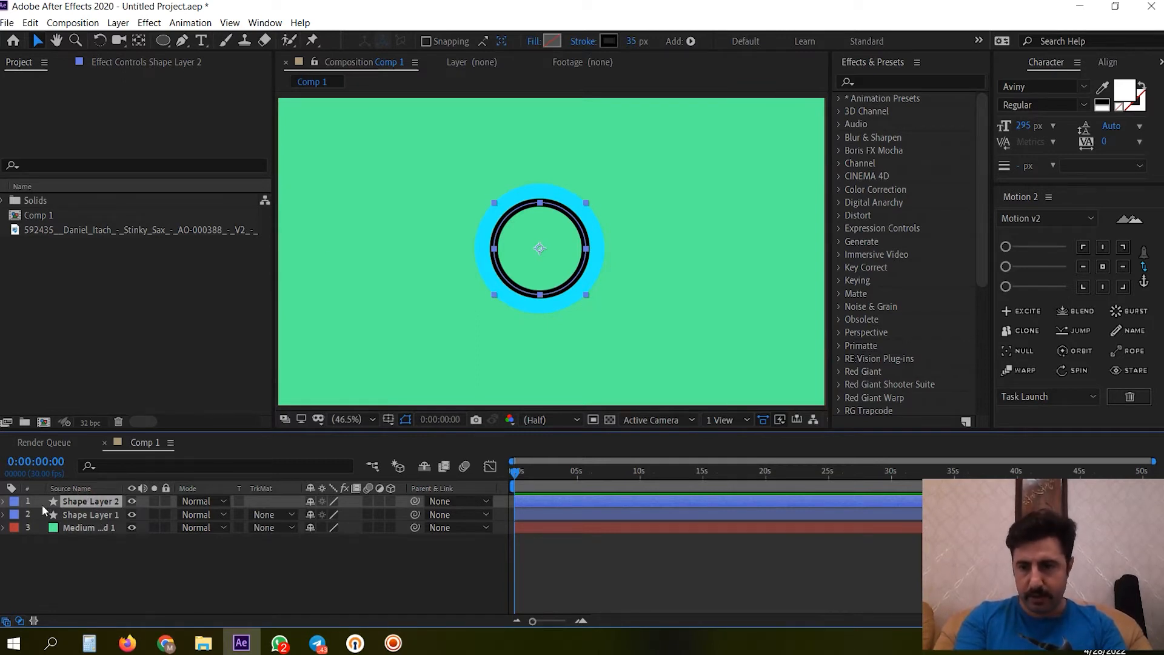
pyautogui.click(4, 501)
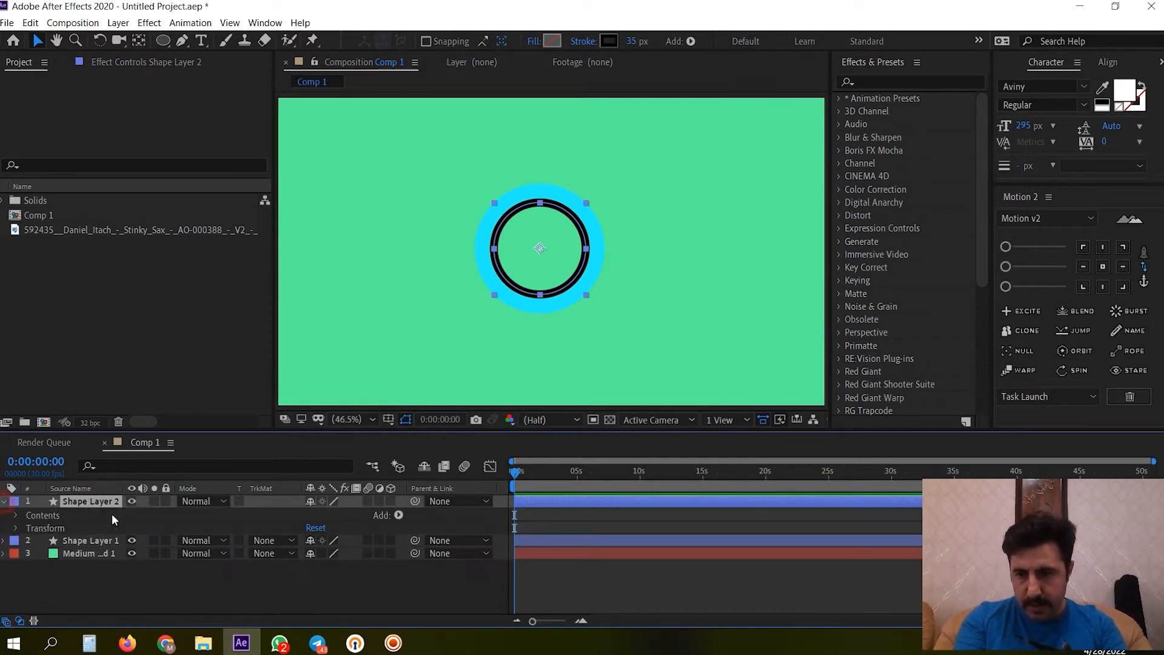
pyautogui.click(398, 515)
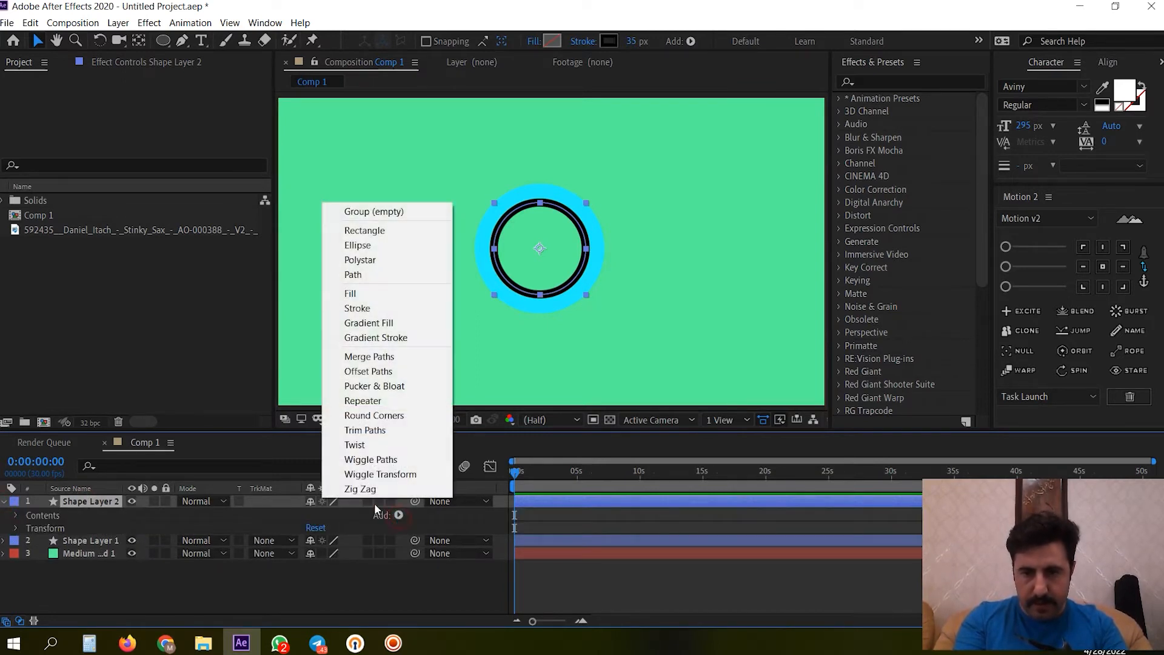
pyautogui.click(384, 431)
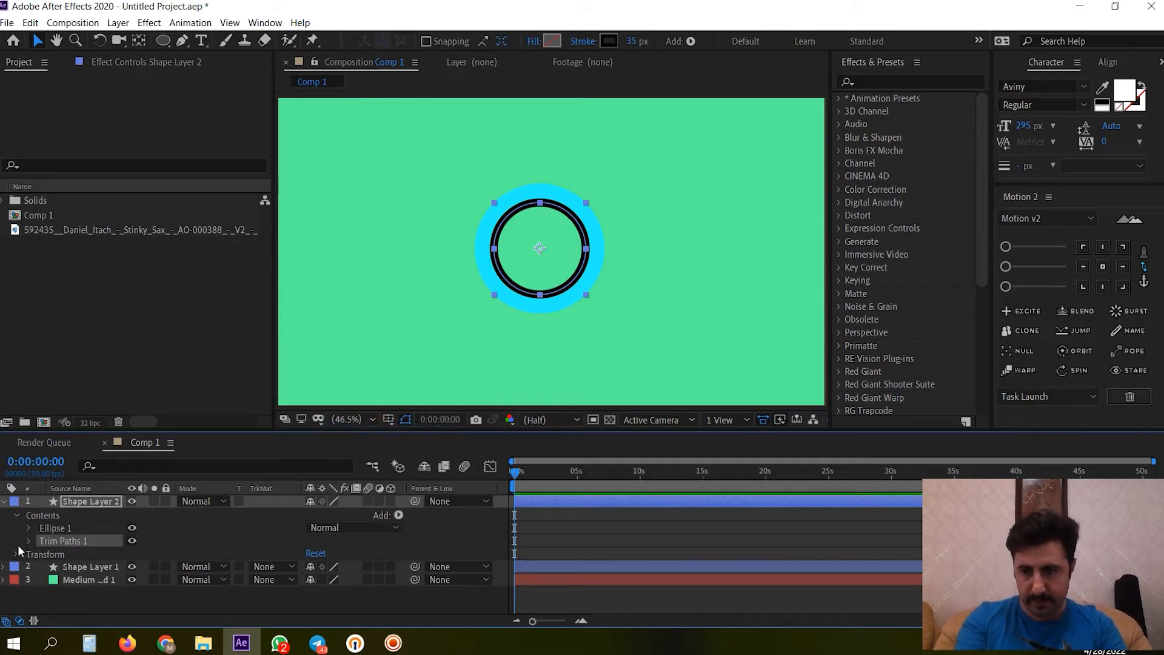
pyautogui.click(28, 541)
pyautogui.scroll(-1, 207, 548)
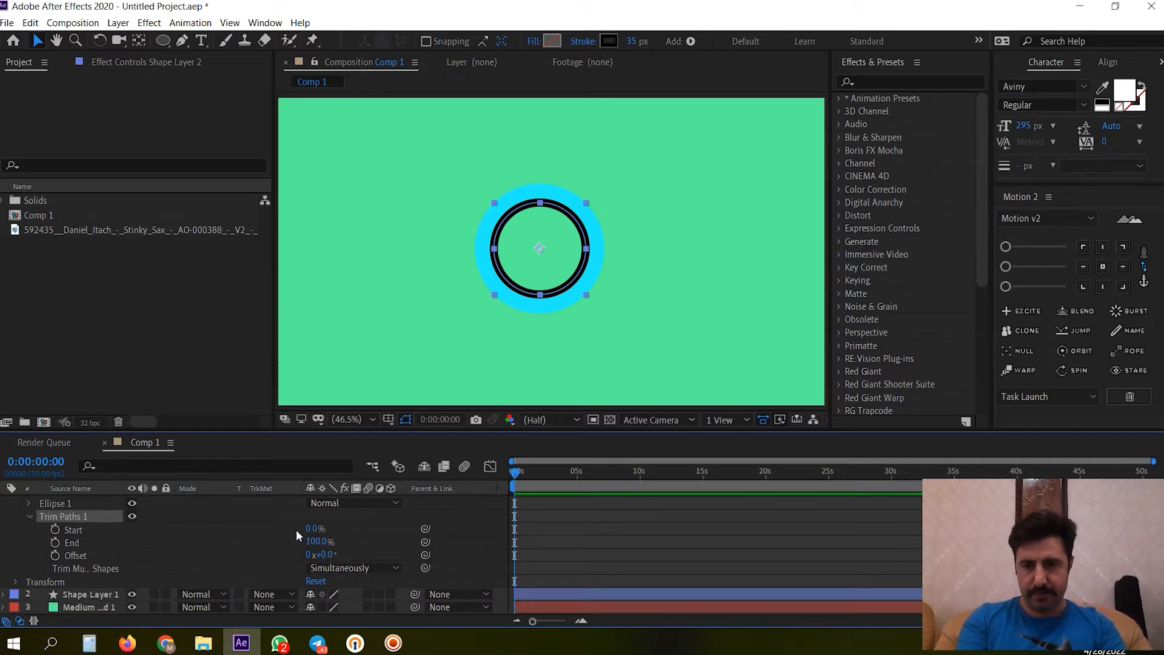
pyautogui.moveTo(315, 542); pyautogui.dragTo(288, 528)
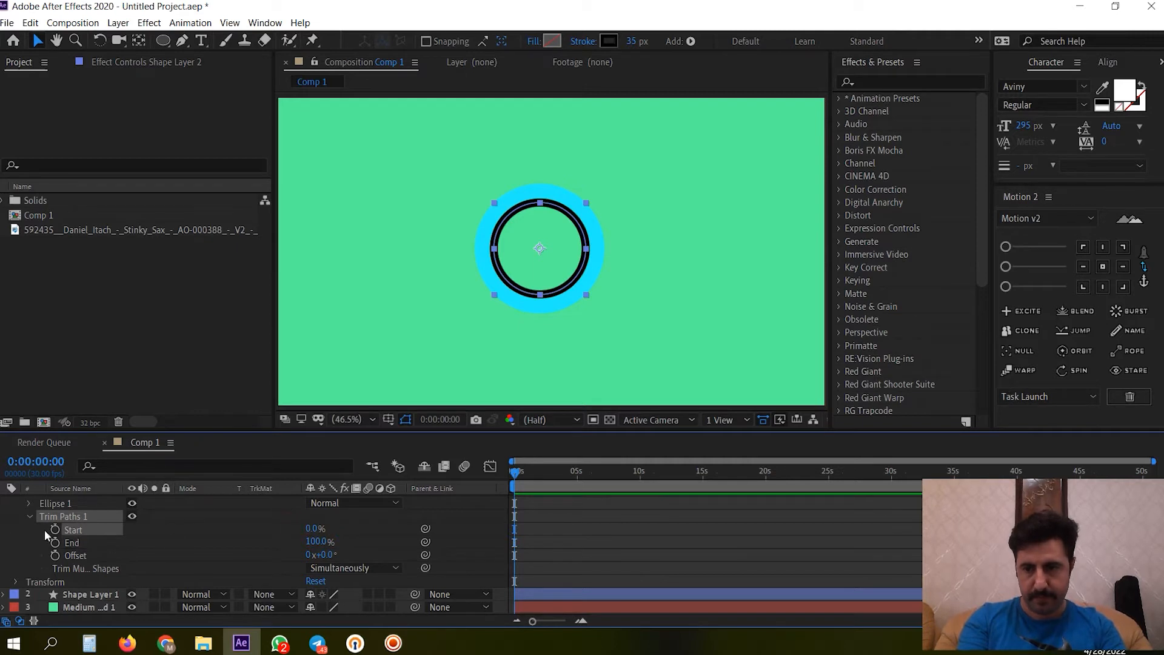
# Step: Keyframe the black ring's Trim Paths Start from 0% at 0 s to 100% at 5 s and preview the animation
pyautogui.moveTo(526, 470); pyautogui.dragTo(577, 483)
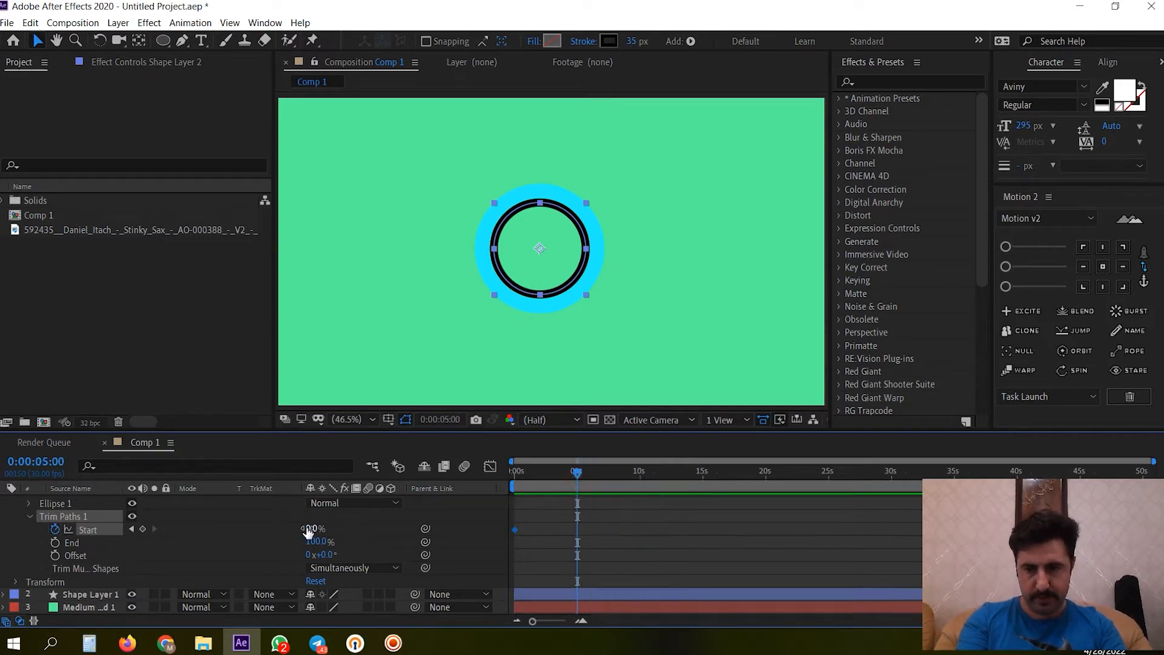
pyautogui.moveTo(307, 530); pyautogui.dragTo(397, 516)
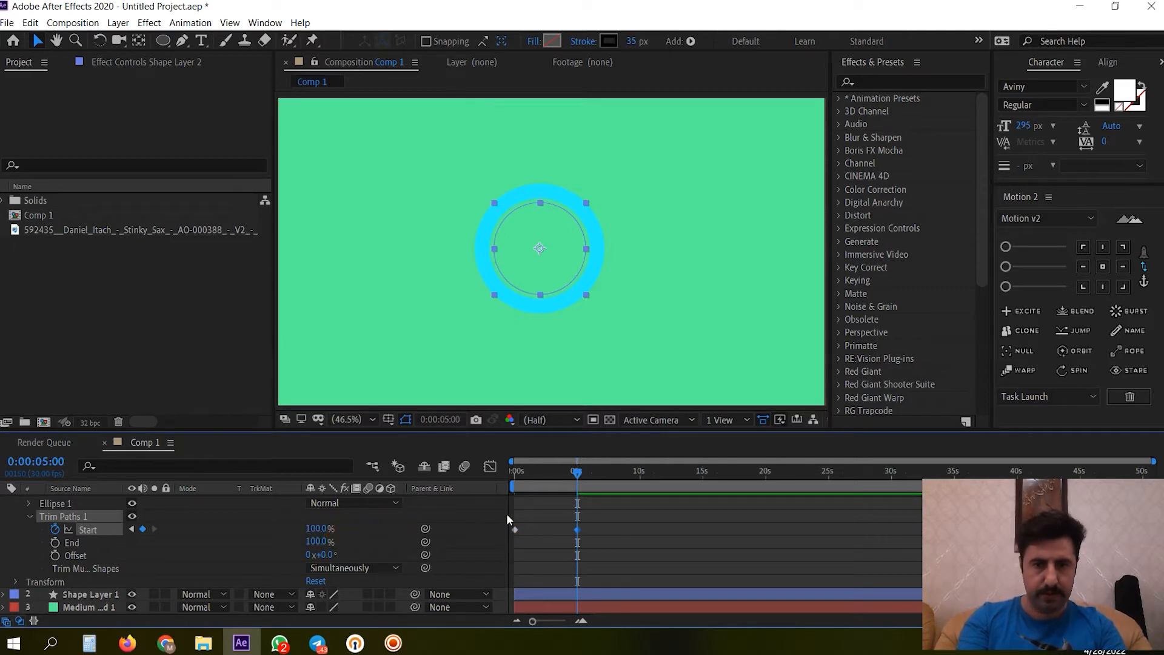
pyautogui.press('Home')
pyautogui.press('space')
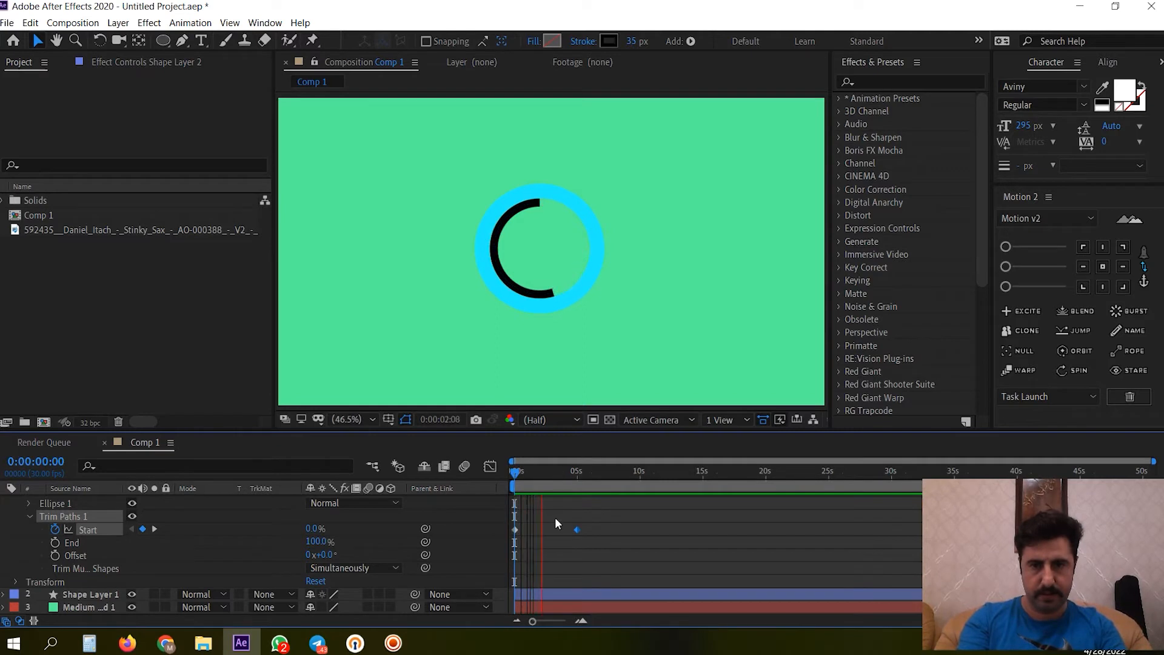
pyautogui.press('space')
# Step: Move the Start property's end keyframe to about 10 s and preview the slower trim
pyautogui.moveTo(576, 529); pyautogui.dragTo(638, 530)
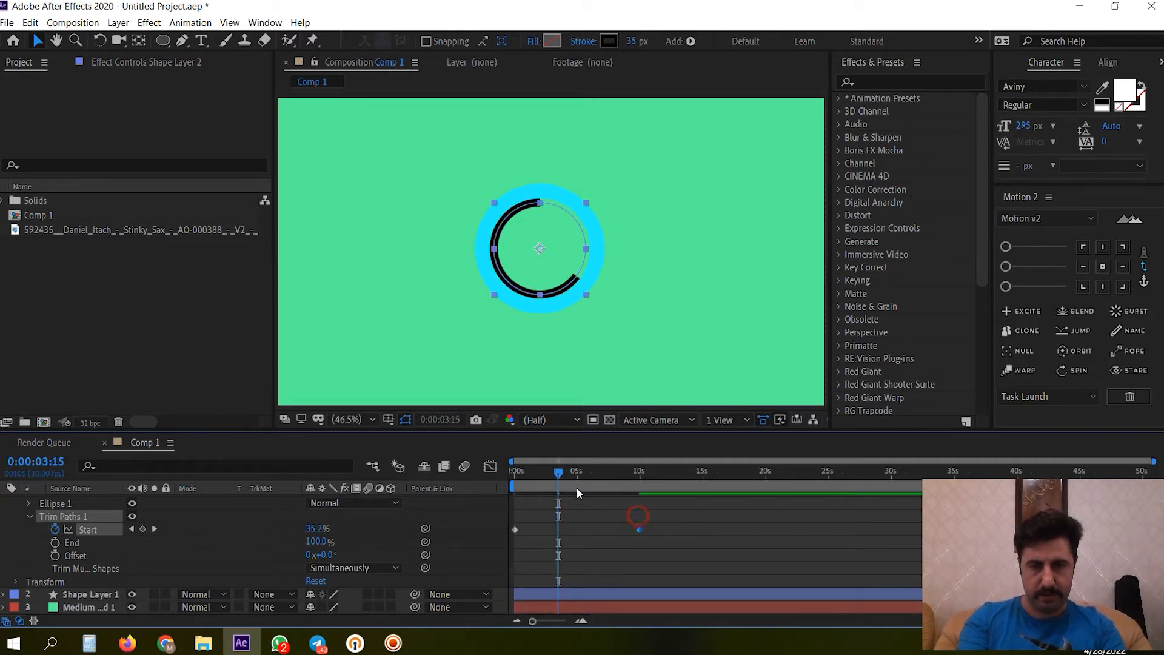
pyautogui.press('Home')
pyautogui.press('space')
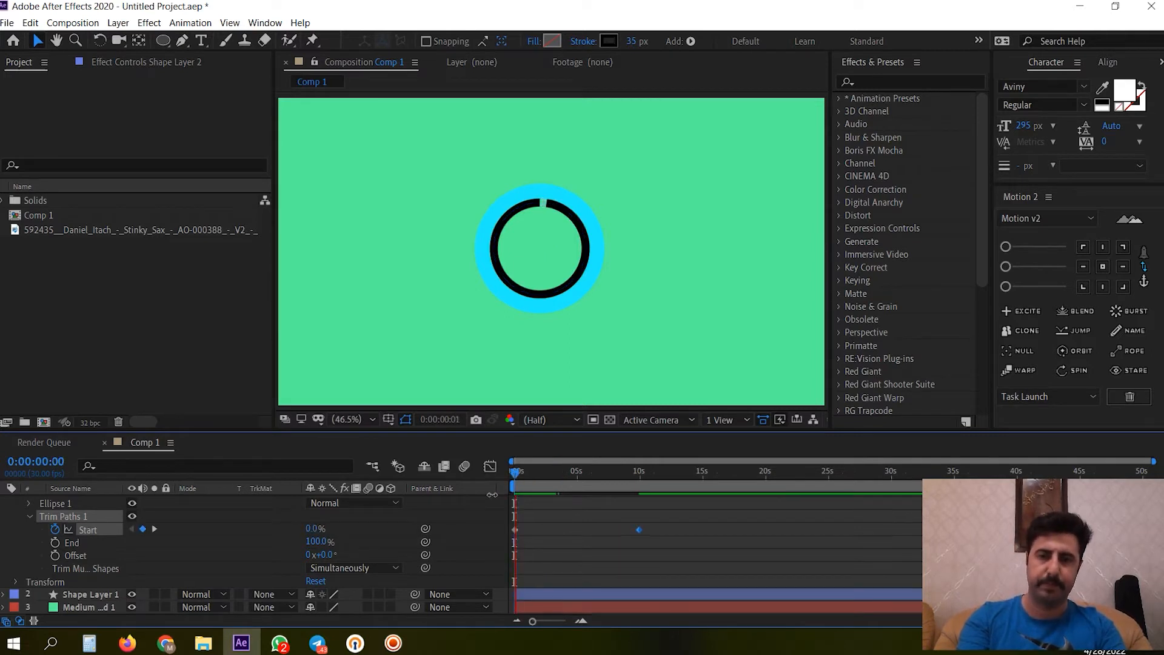
pyautogui.click(543, 479)
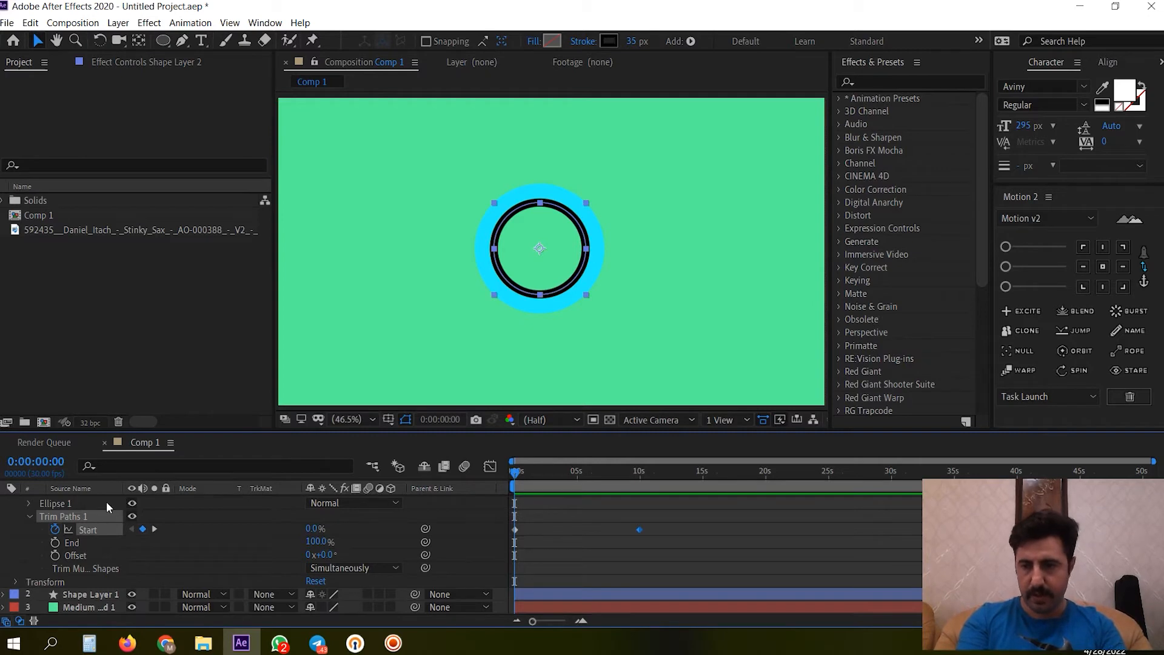
# Step: Collapse the properties of the black ring's shape layer and deselect it
pyautogui.scroll(2, 182, 532)
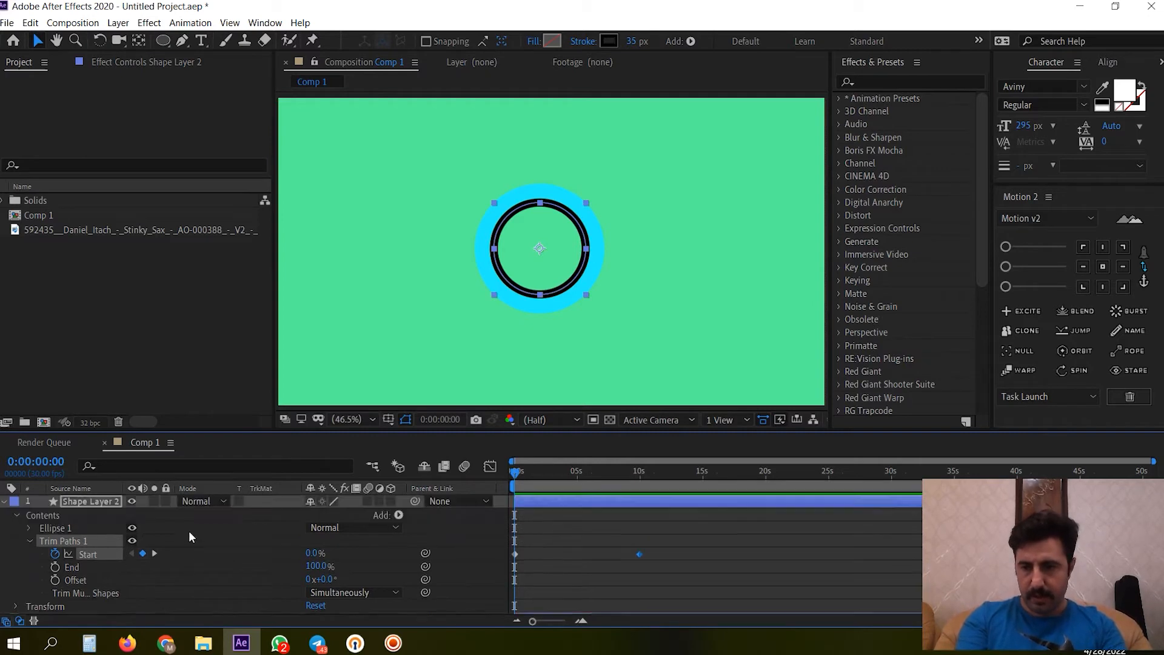
pyautogui.click(3, 501)
pyautogui.click(144, 554)
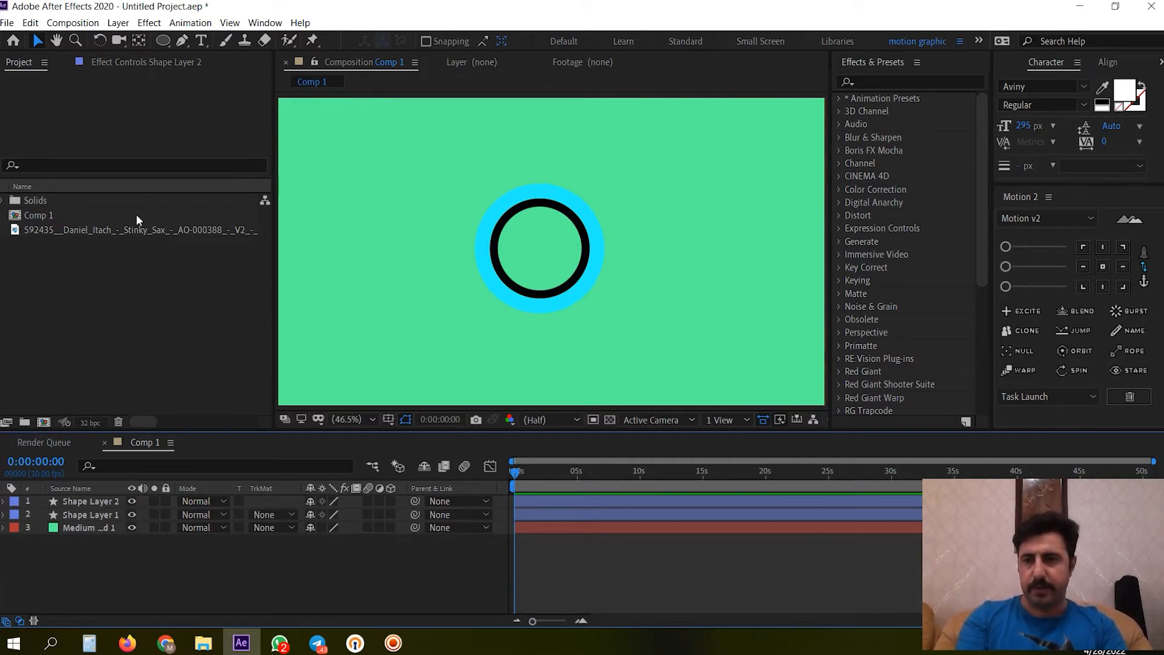
# Step: Add a text layer reading "1" and move it to the centre of the rings
pyautogui.hotkey('ctrl', 't')
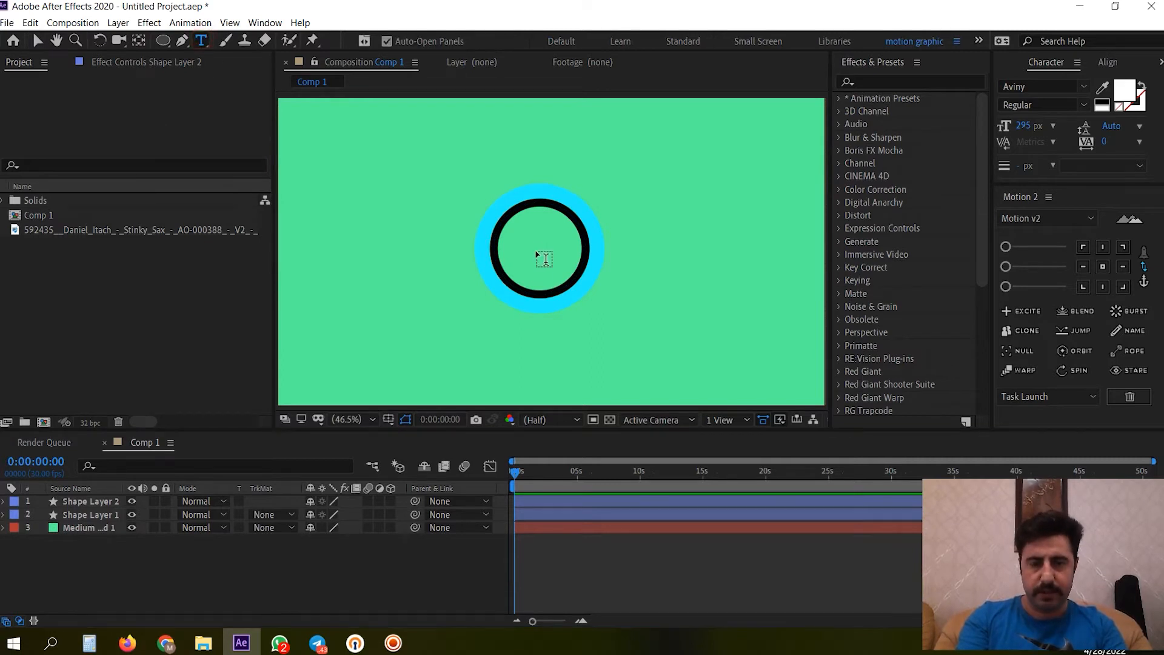
pyautogui.click(535, 249)
pyautogui.write('1')
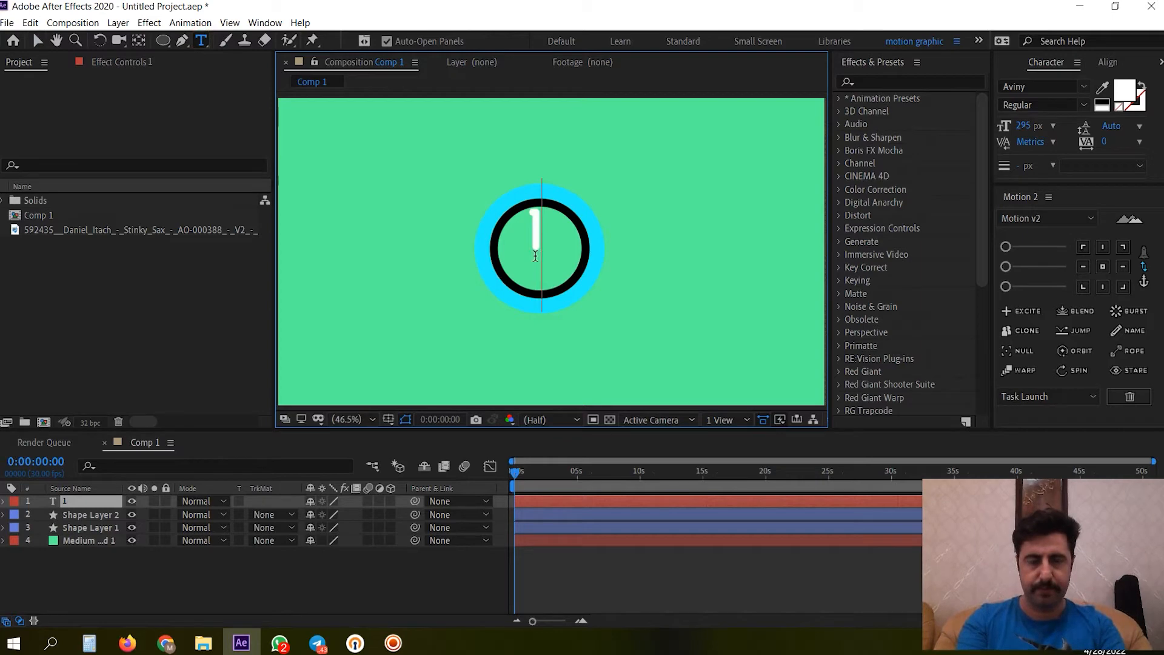
pyautogui.click(76, 569)
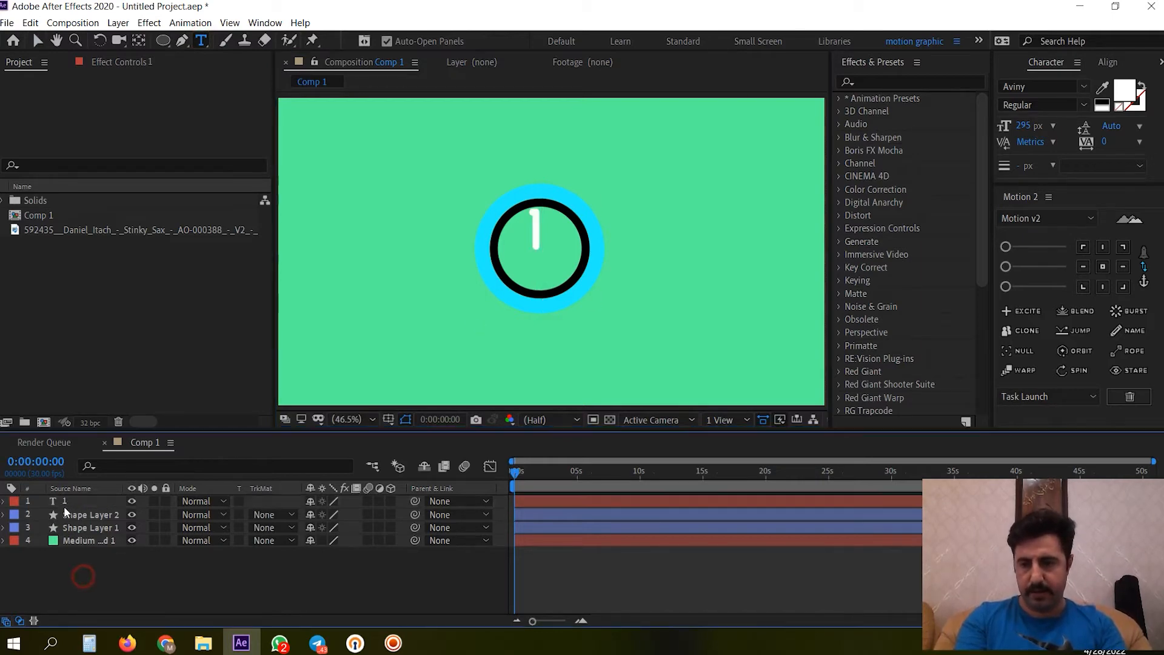
pyautogui.click(37, 41)
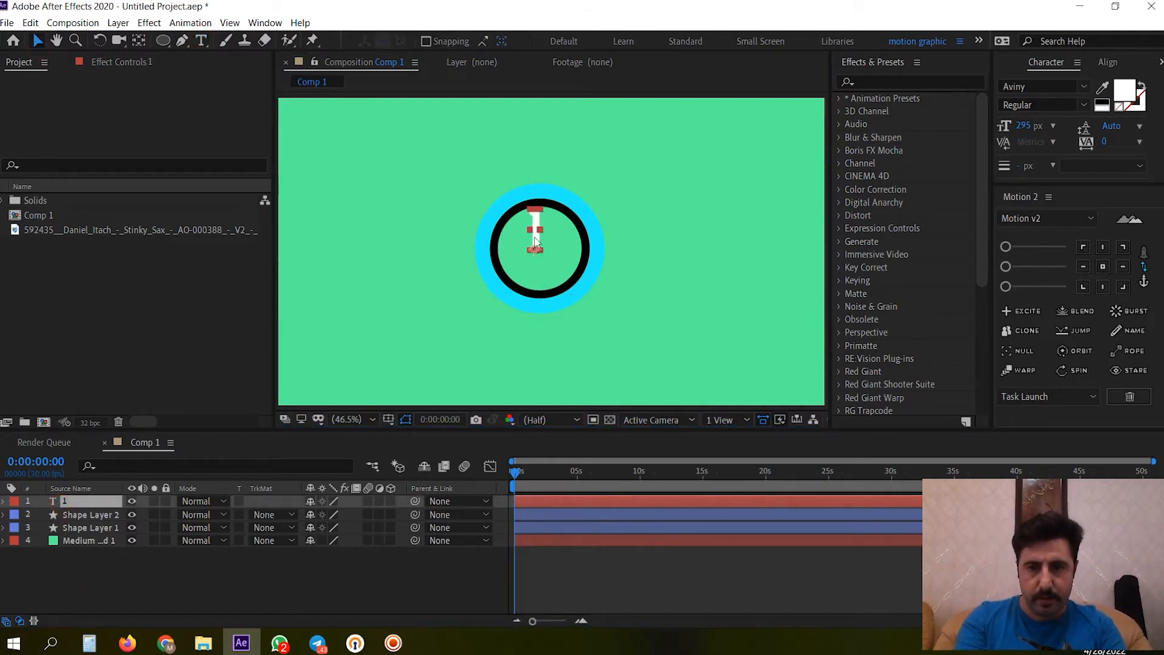
pyautogui.moveTo(534, 241); pyautogui.dragTo(539, 254)
pyautogui.moveTo(539, 256); pyautogui.dragTo(539, 253)
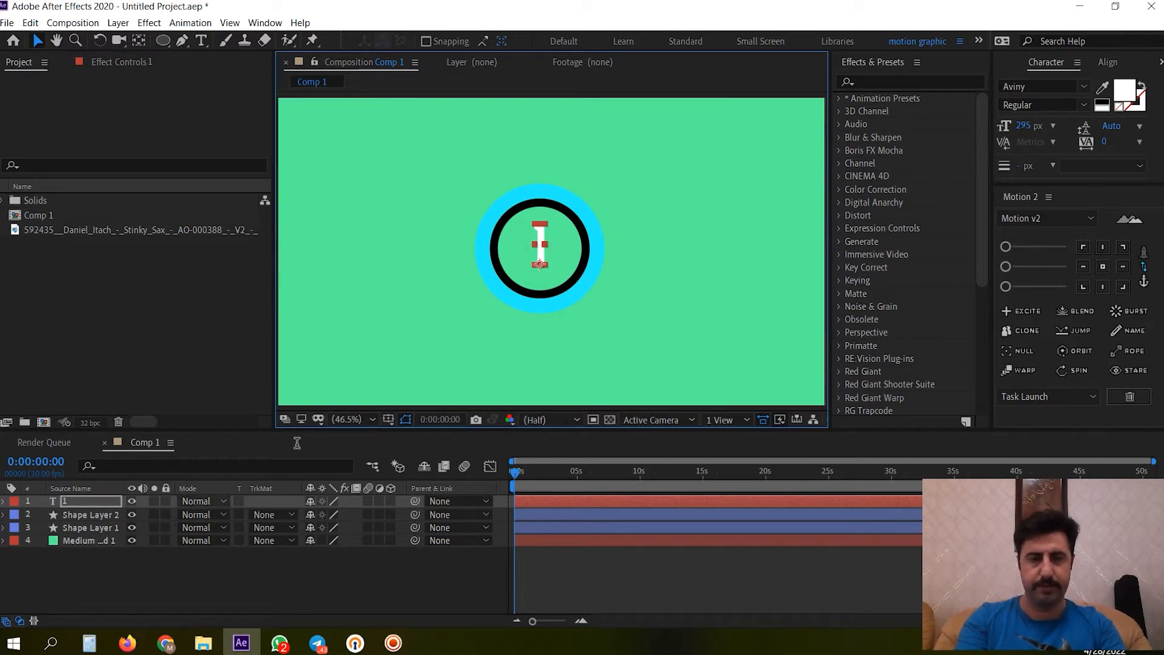
# Step: Search the effects for "slider" and apply Slider Control to the number text layer
pyautogui.click(906, 81)
pyautogui.write('silk')
pyautogui.press('BackSpace')
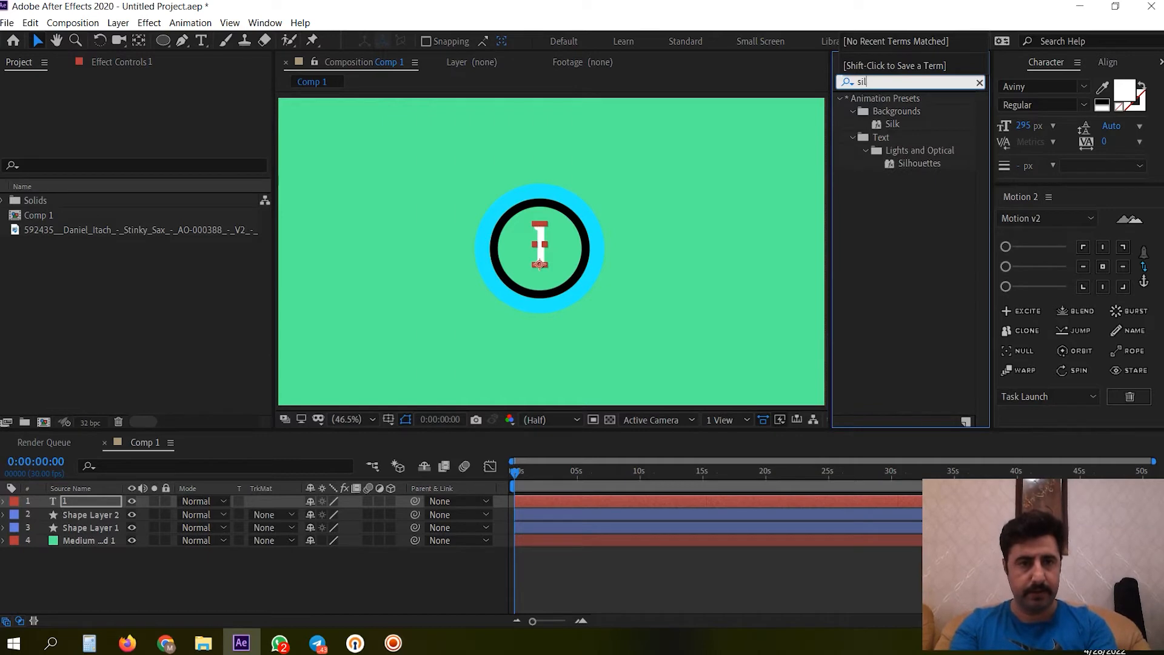
pyautogui.write('de')
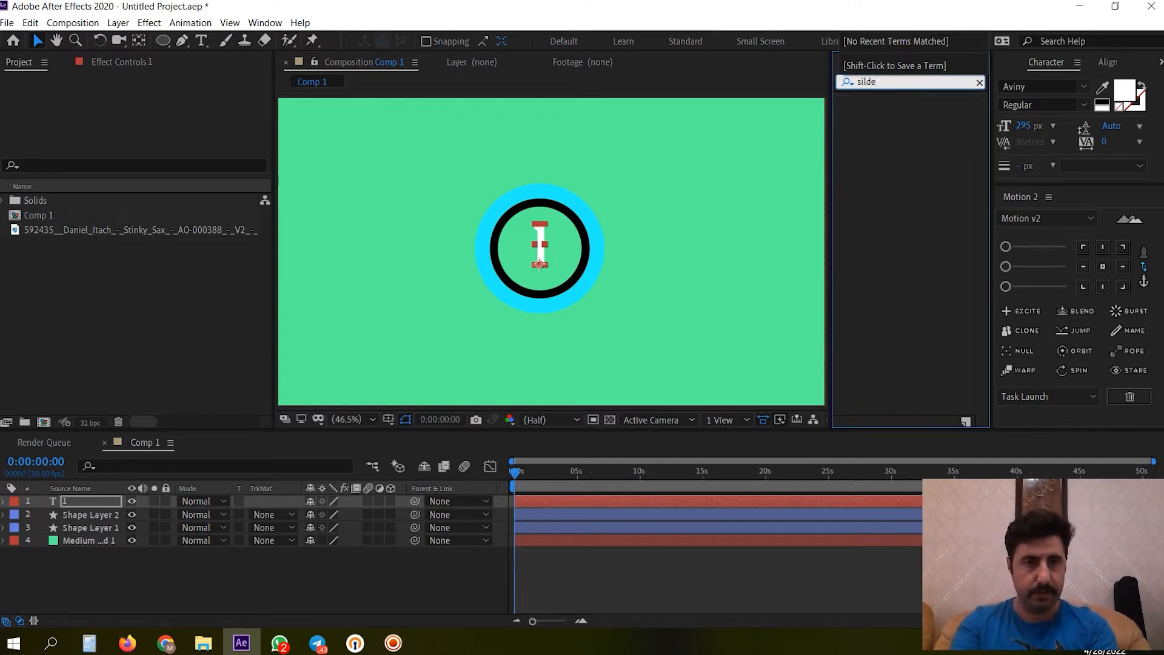
pyautogui.press('BackSpace')
pyautogui.press('BackSpace')
pyautogui.press('BackSpace')
pyautogui.press('BackSpace')
pyautogui.write('l')
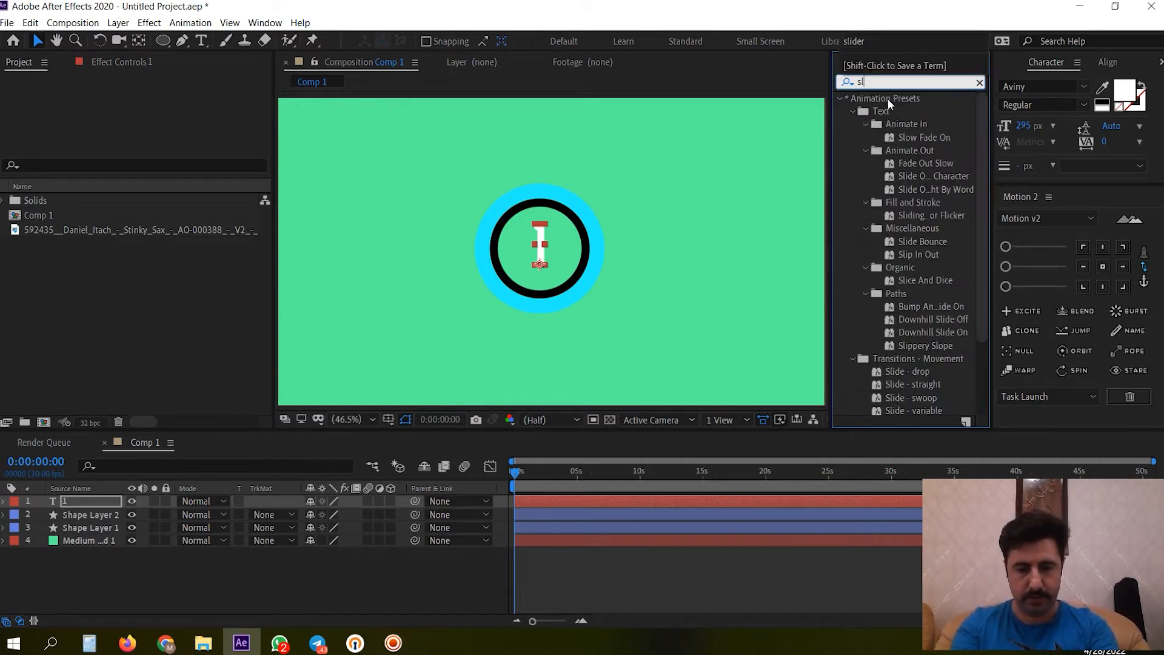
pyautogui.write('ider')
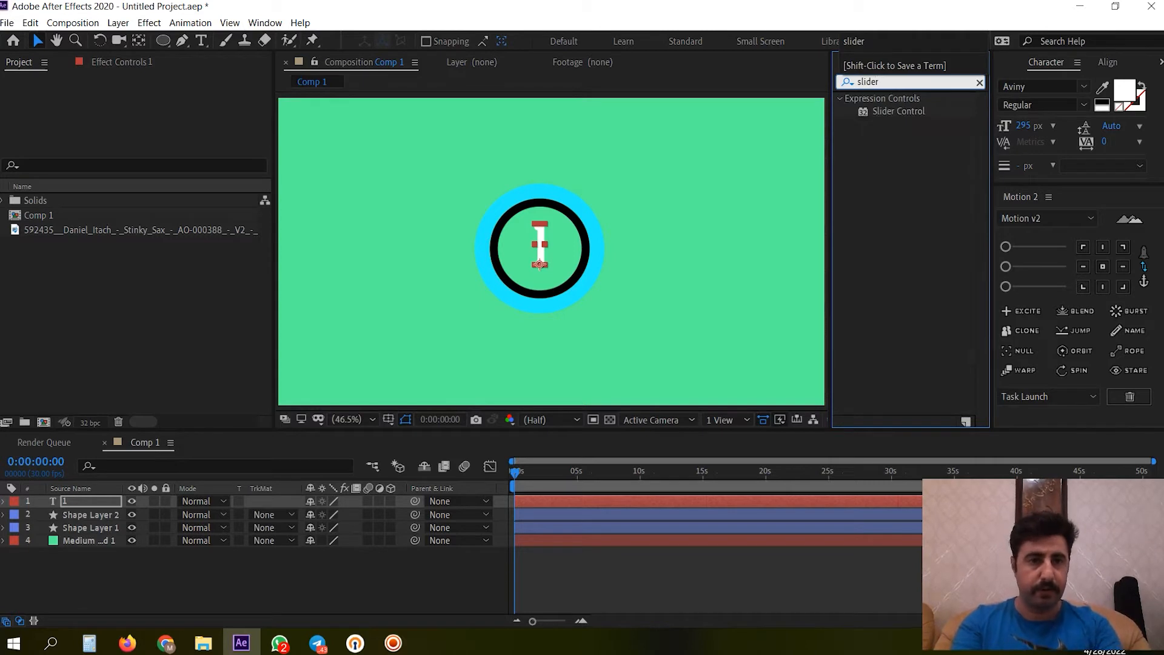
pyautogui.moveTo(889, 111); pyautogui.dragTo(82, 499)
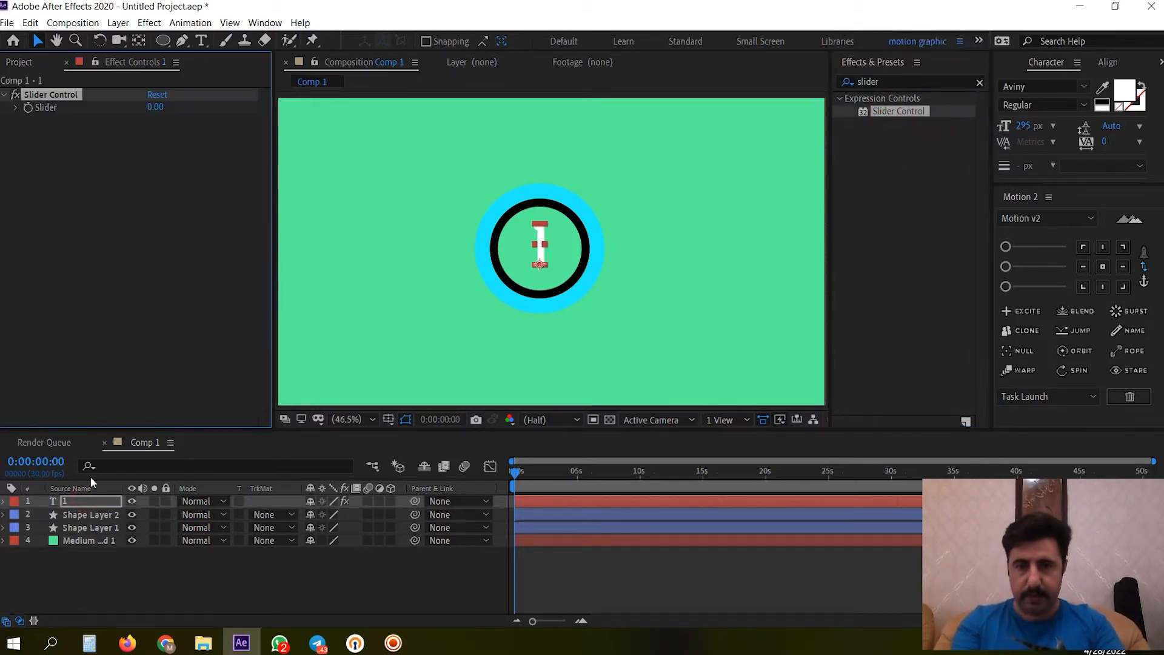
# Step: Expand the text layer's Text and Slider Control properties and link Source Text to the Slider with an expression
pyautogui.click(5, 501)
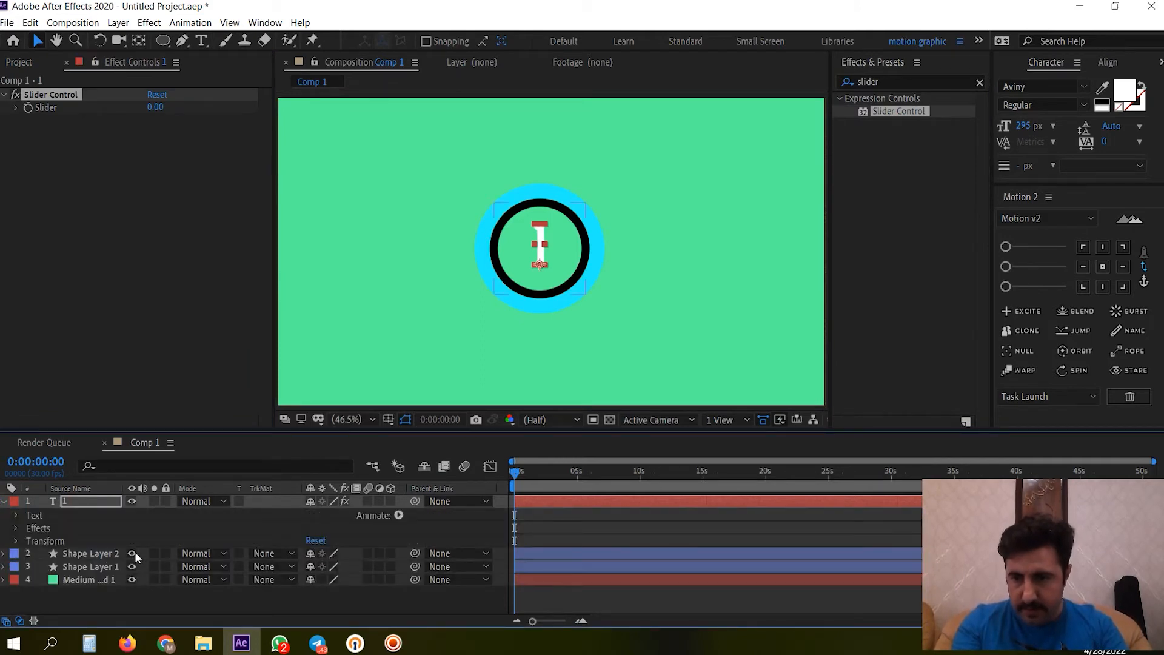
pyautogui.click(16, 528)
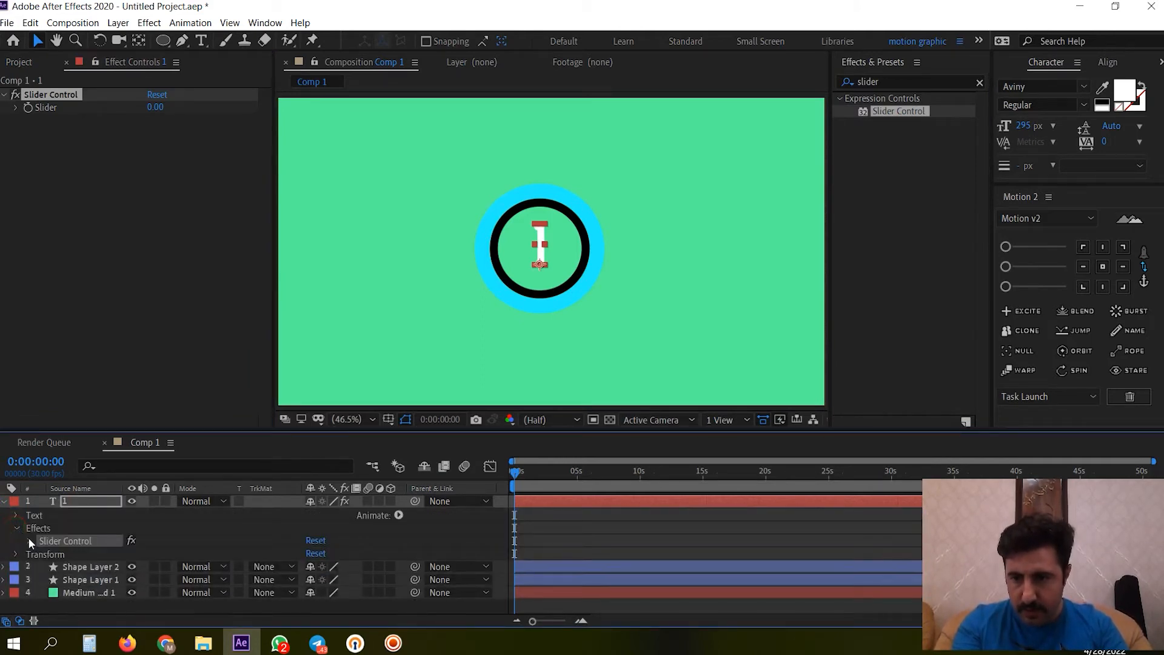
pyautogui.click(31, 540)
pyautogui.click(16, 515)
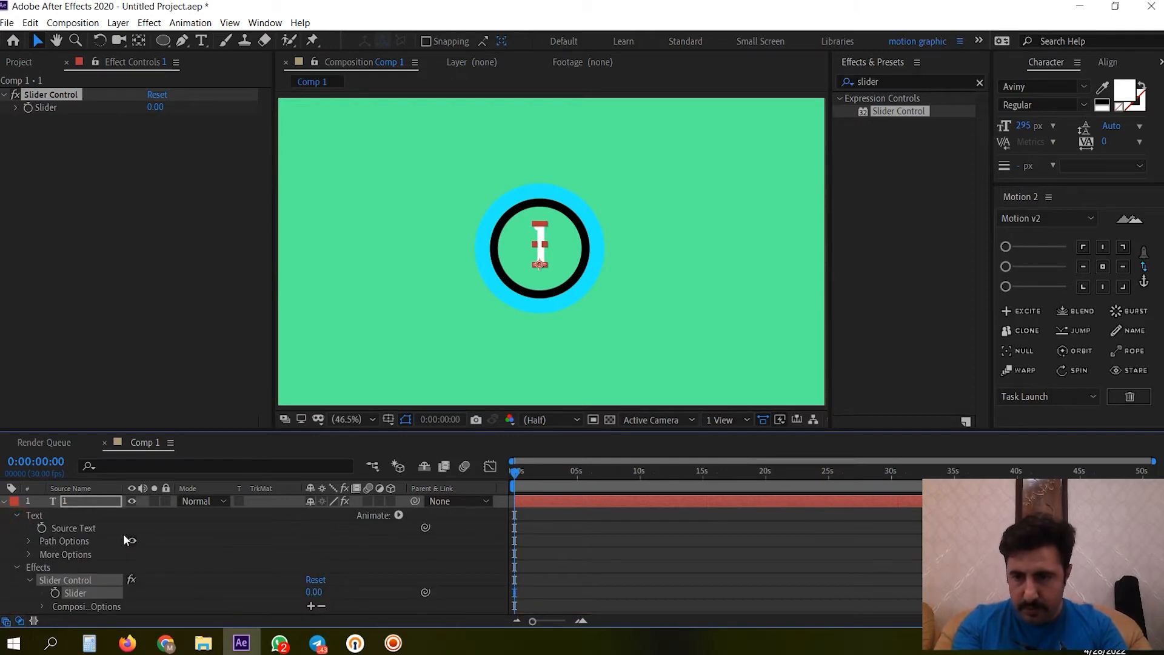
pyautogui.moveTo(426, 529); pyautogui.dragTo(89, 592)
# Step: Try changing the Slider value to test the linked number, and set it back to 0
pyautogui.moveTo(325, 588)
pyautogui.mouseDown()
pyautogui.moveTo(315, 592)
pyautogui.moveTo(355, 587)
pyautogui.moveTo(317, 592)
pyautogui.mouseUp()
pyautogui.click(315, 592)
pyautogui.write('0')
pyautogui.press('Return')
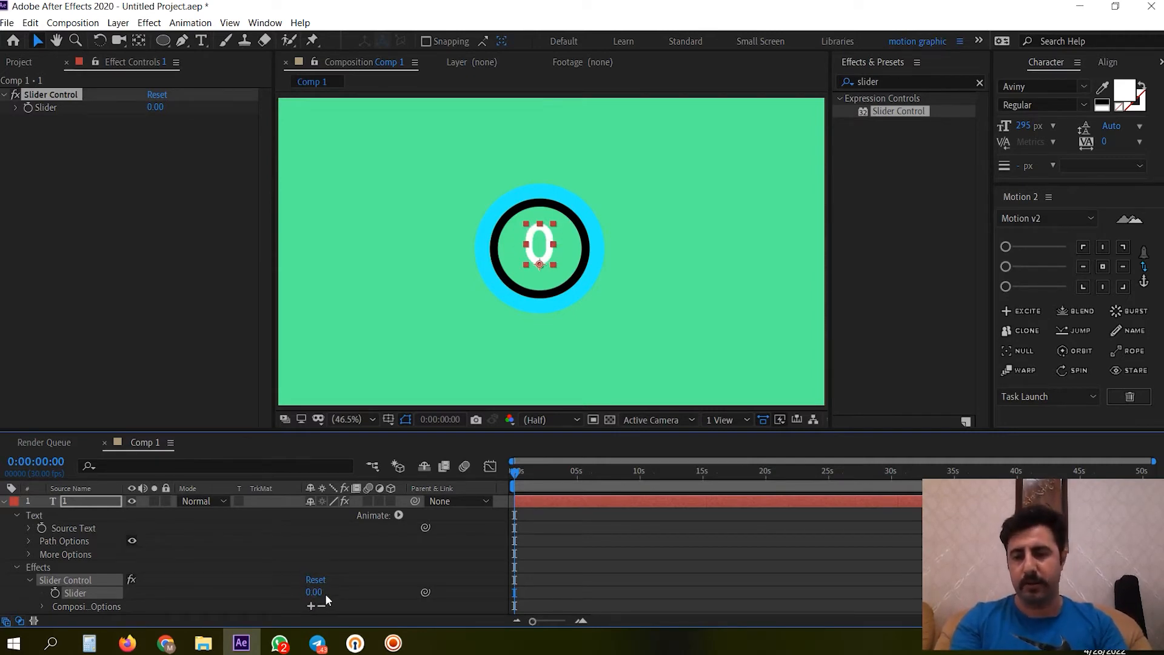
# Step: Set the Slider to 20 and keyframe it at 0:00:00:00
pyautogui.click(314, 592)
pyautogui.write('20')
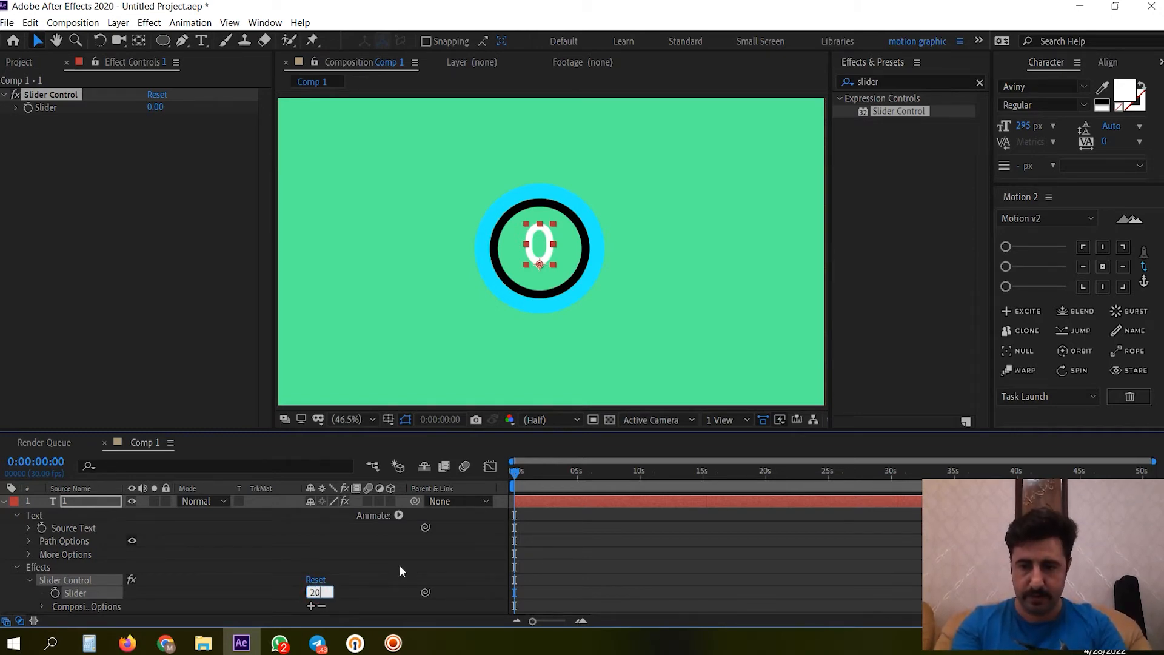
pyautogui.click(399, 565)
pyautogui.click(55, 592)
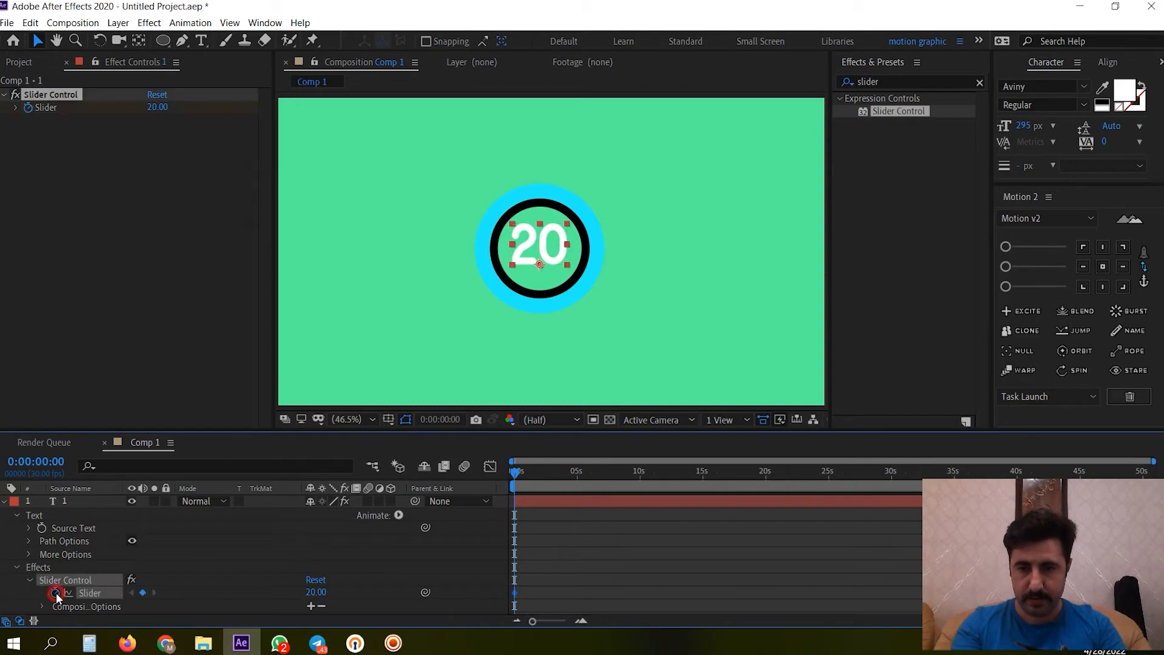
# Step: Add a second Slider keyframe with the value 0 at 0:00:09:28 and deselect the layer
pyautogui.moveTo(531, 472); pyautogui.dragTo(639, 483)
pyautogui.click(325, 591)
pyautogui.write('0')
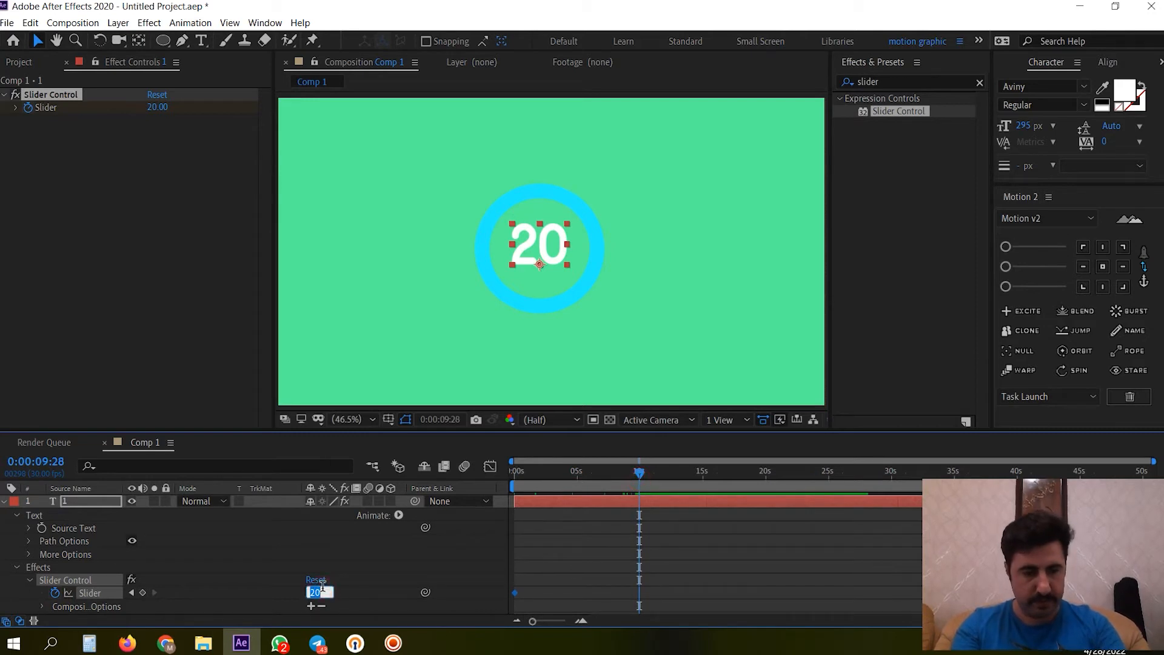
pyautogui.press('Return')
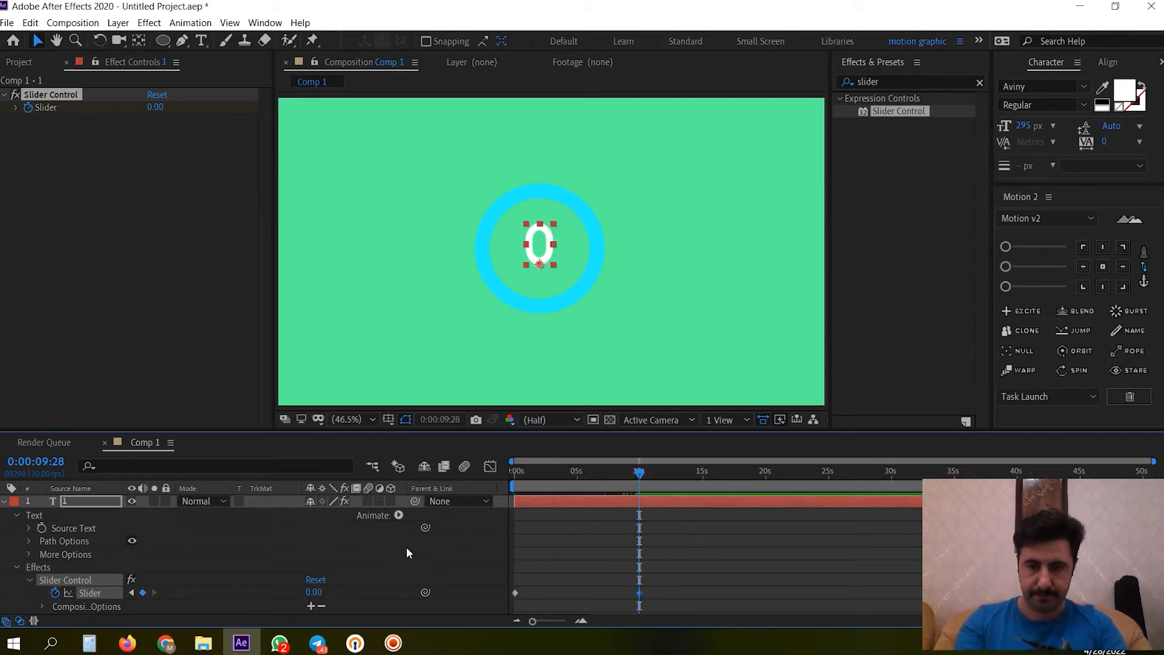
pyautogui.click(406, 547)
# Step: Preview the number countdown together with the ring animation and return to the start of the timeline
pyautogui.click(515, 487)
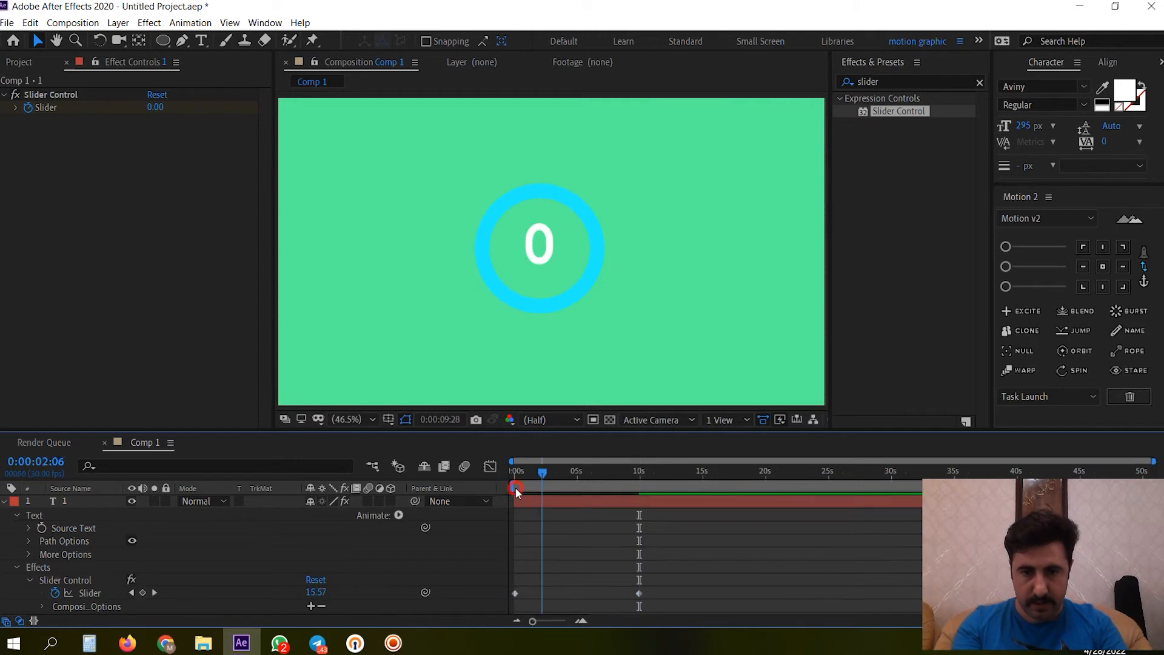
pyautogui.press('space')
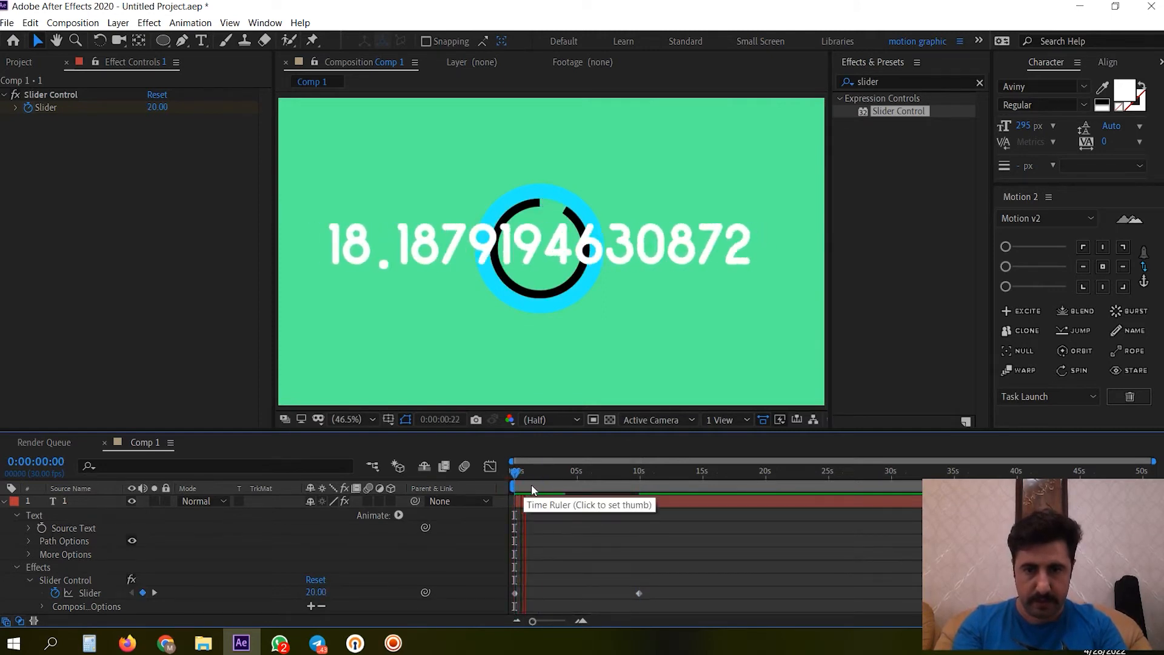
pyautogui.press('space')
pyautogui.click(565, 479)
pyautogui.press('space')
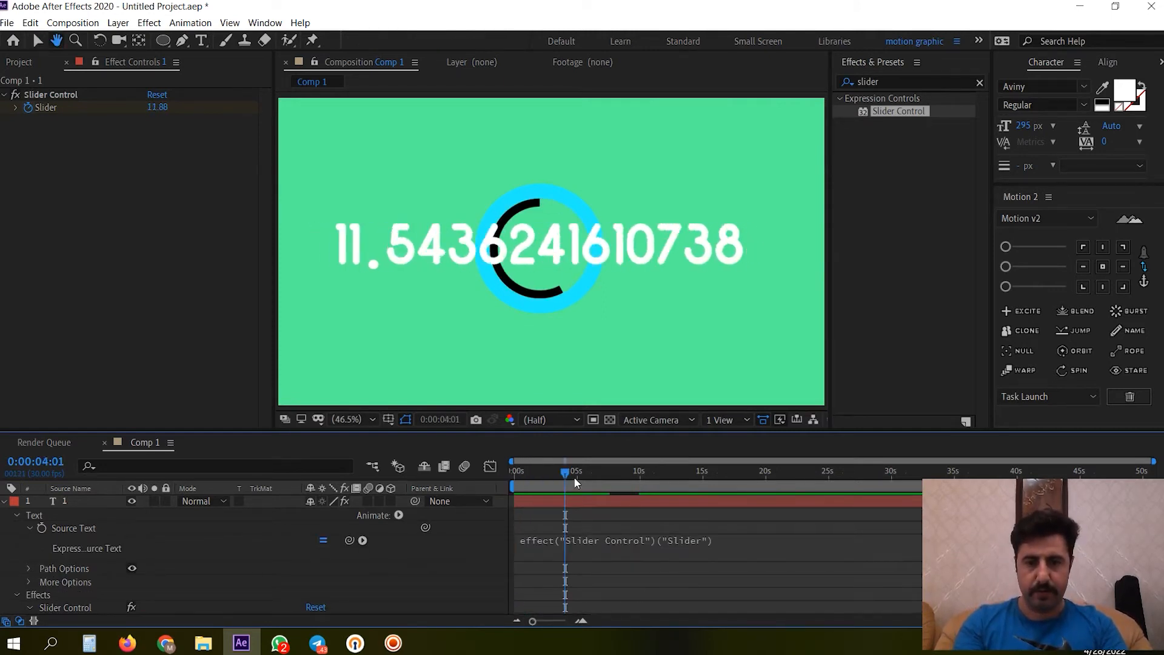
pyautogui.press('space')
pyautogui.moveTo(576, 483); pyautogui.dragTo(515, 479)
# Step: Change the Source Text expression to Math.round(effect("Slider Control")("Slider")) and preview the whole-number countdown
pyautogui.click(525, 539)
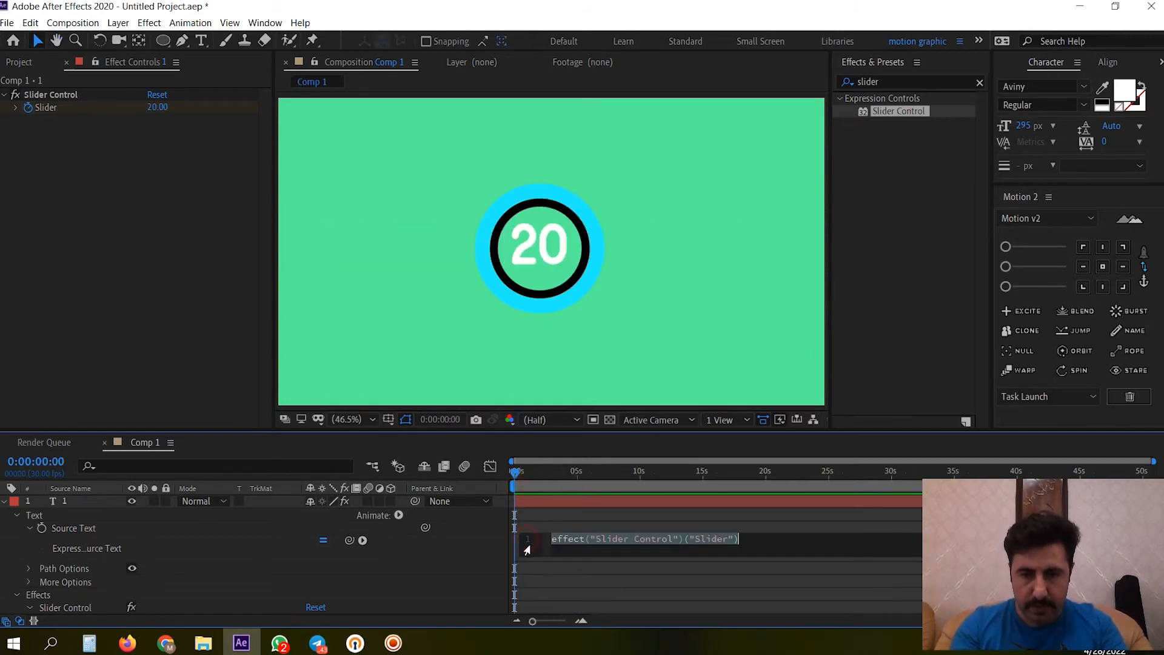
pyautogui.click(547, 544)
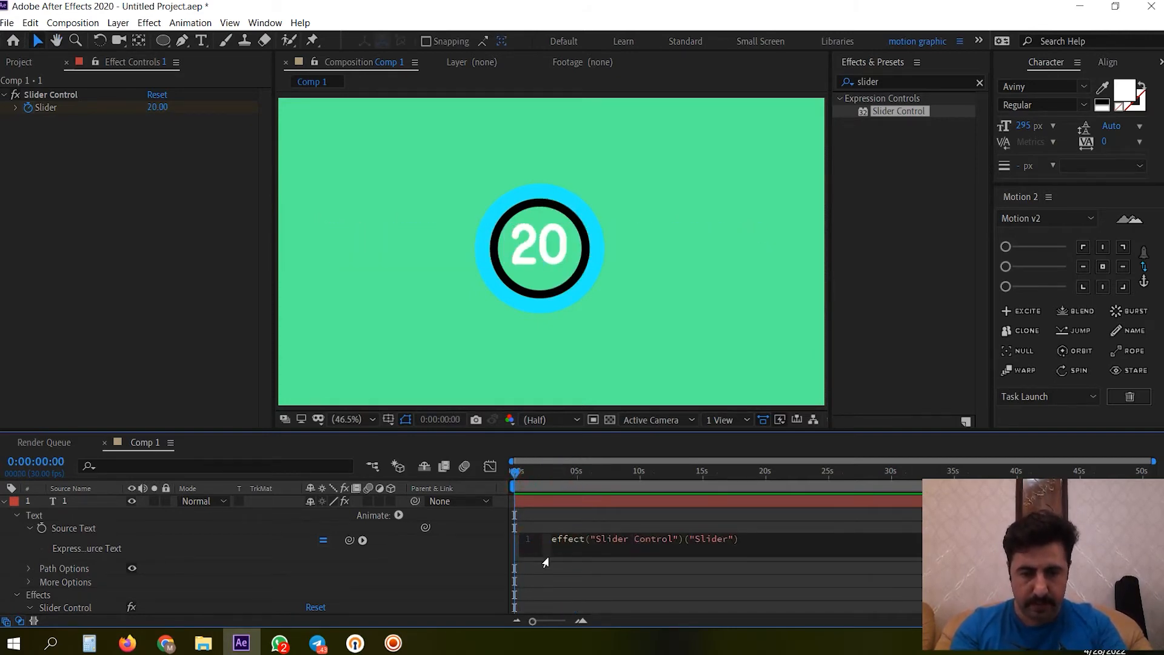
pyautogui.write('p')
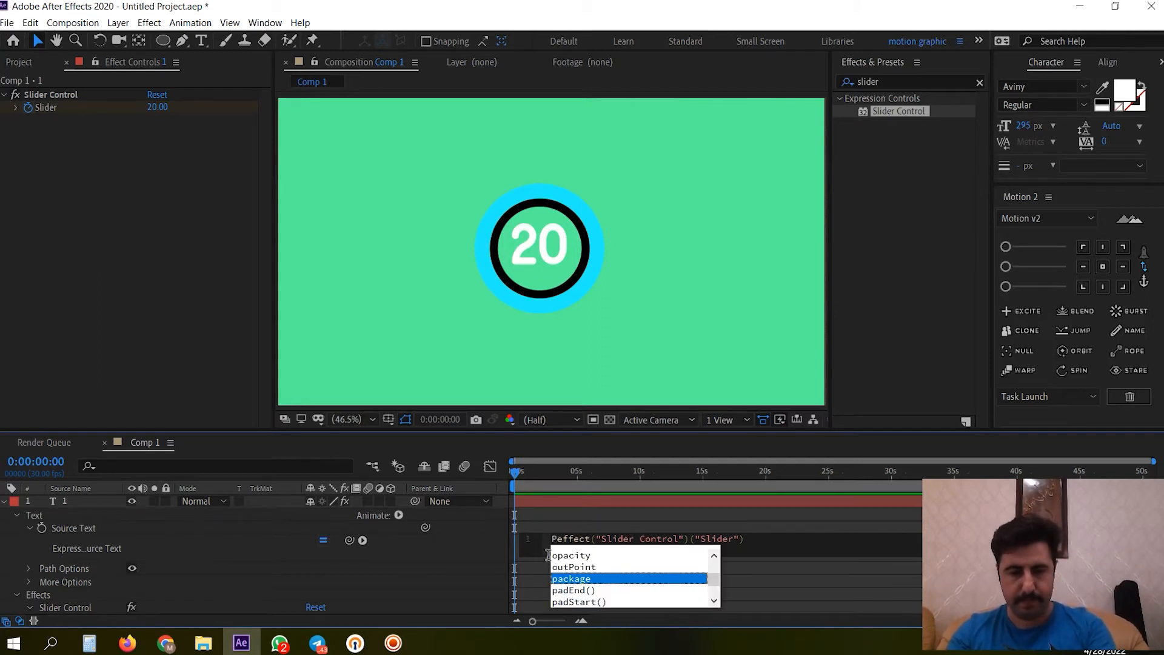
pyautogui.press('BackSpace')
pyautogui.write('M')
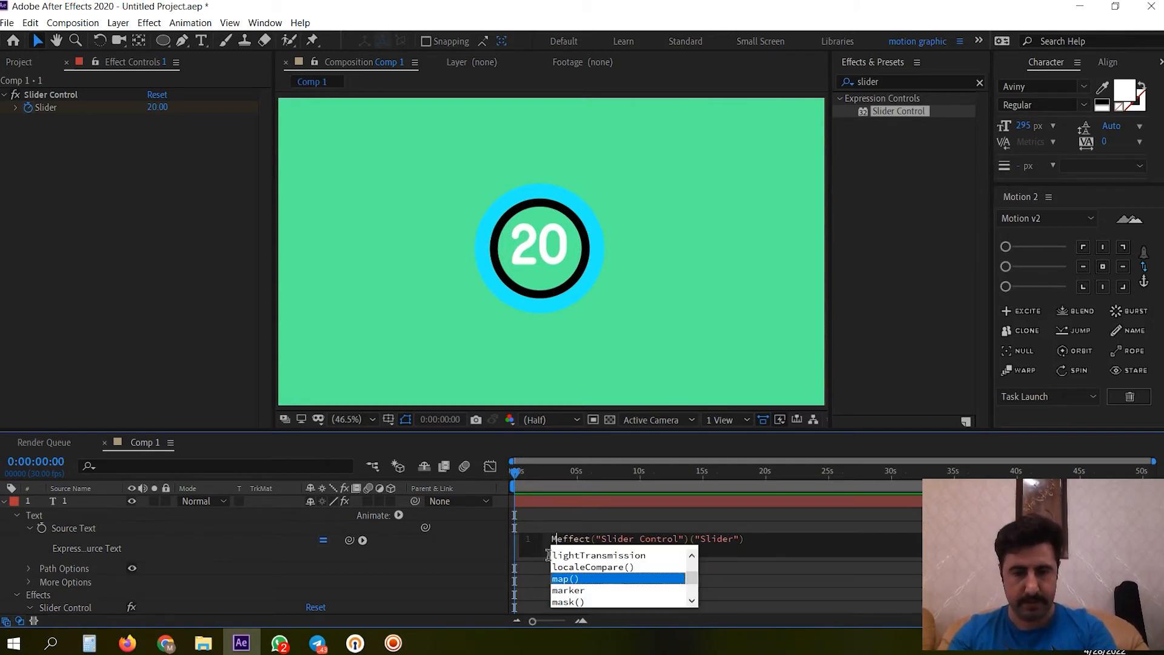
pyautogui.write('ath.')
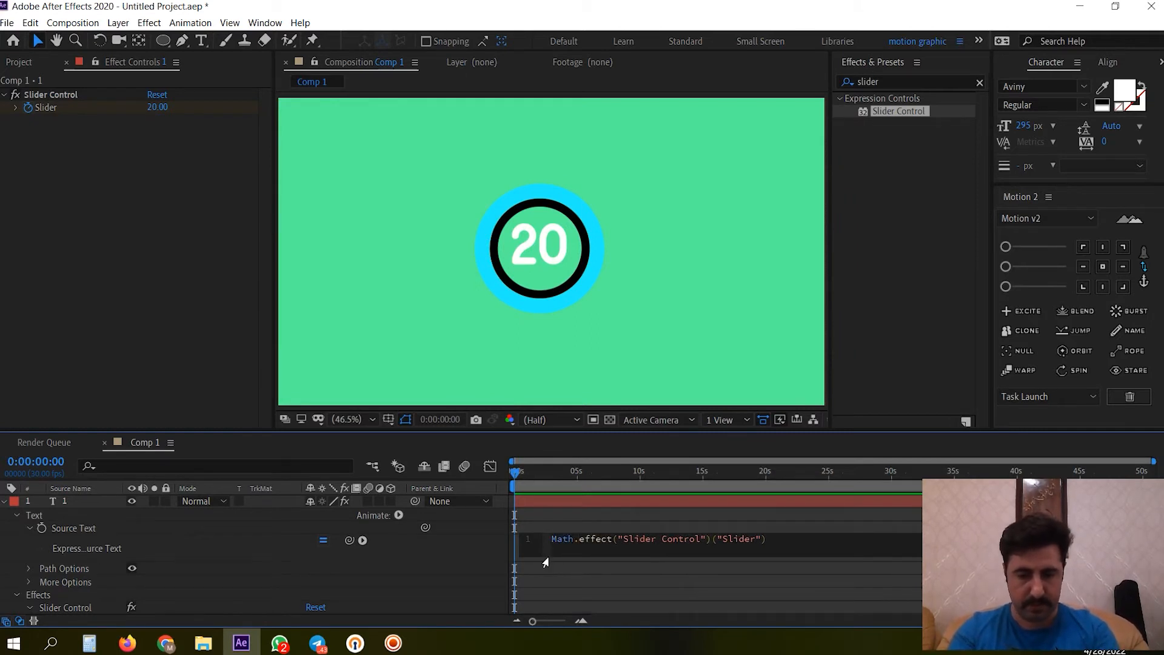
pyautogui.write('rou')
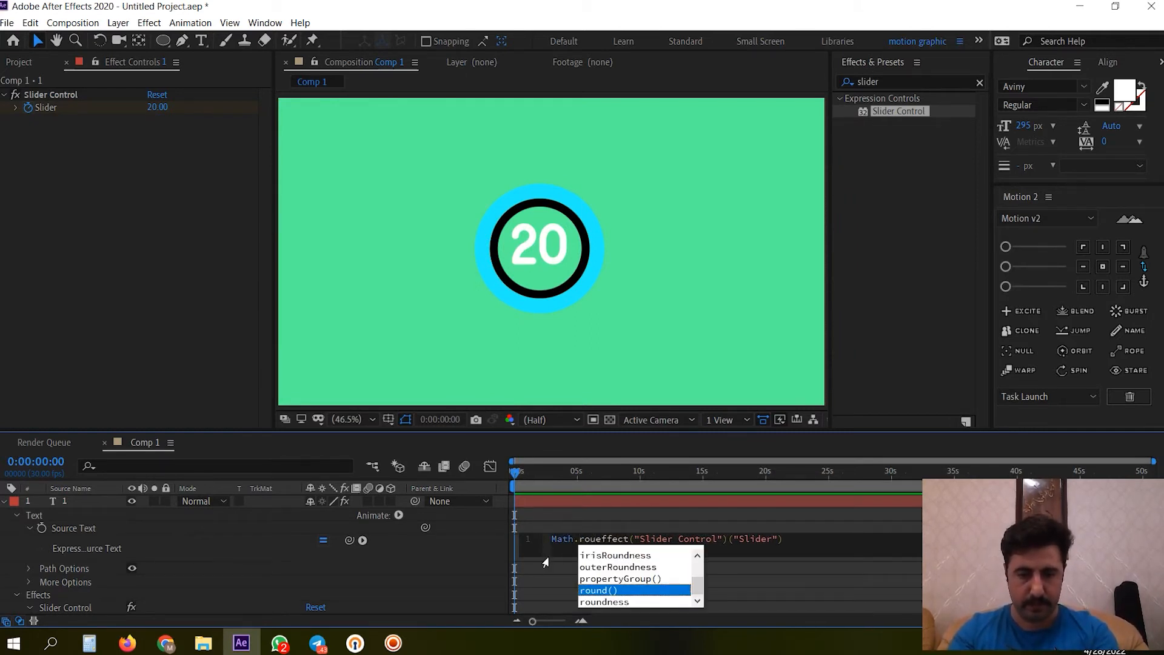
pyautogui.write('nd')
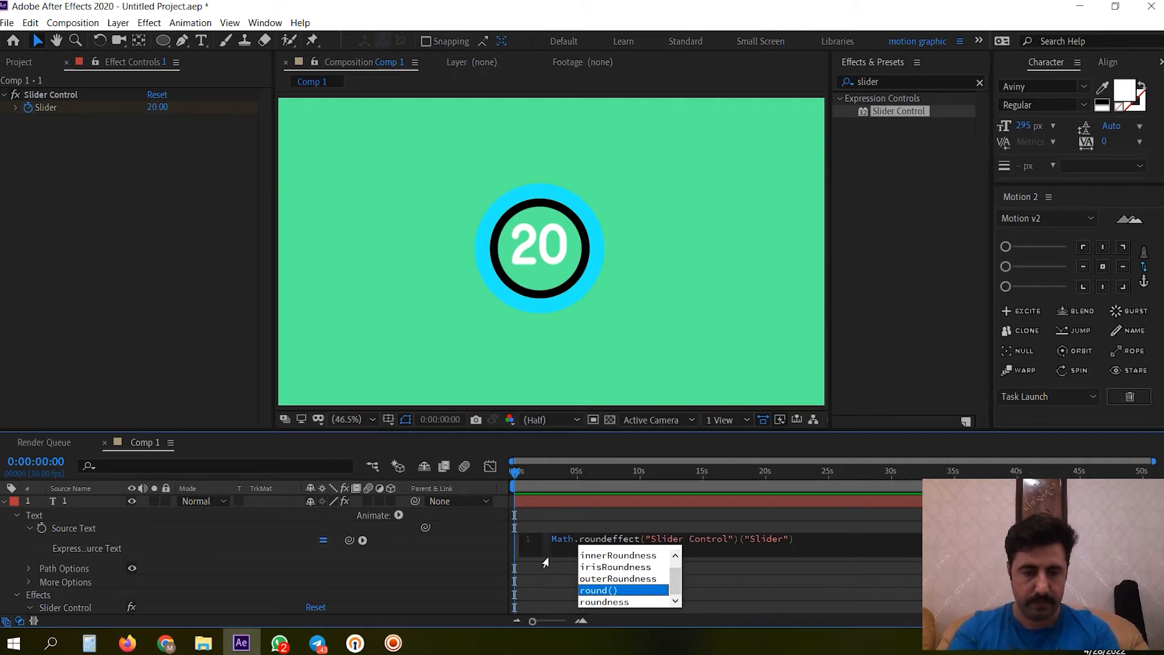
pyautogui.press('Return')
pyautogui.press('Delete')
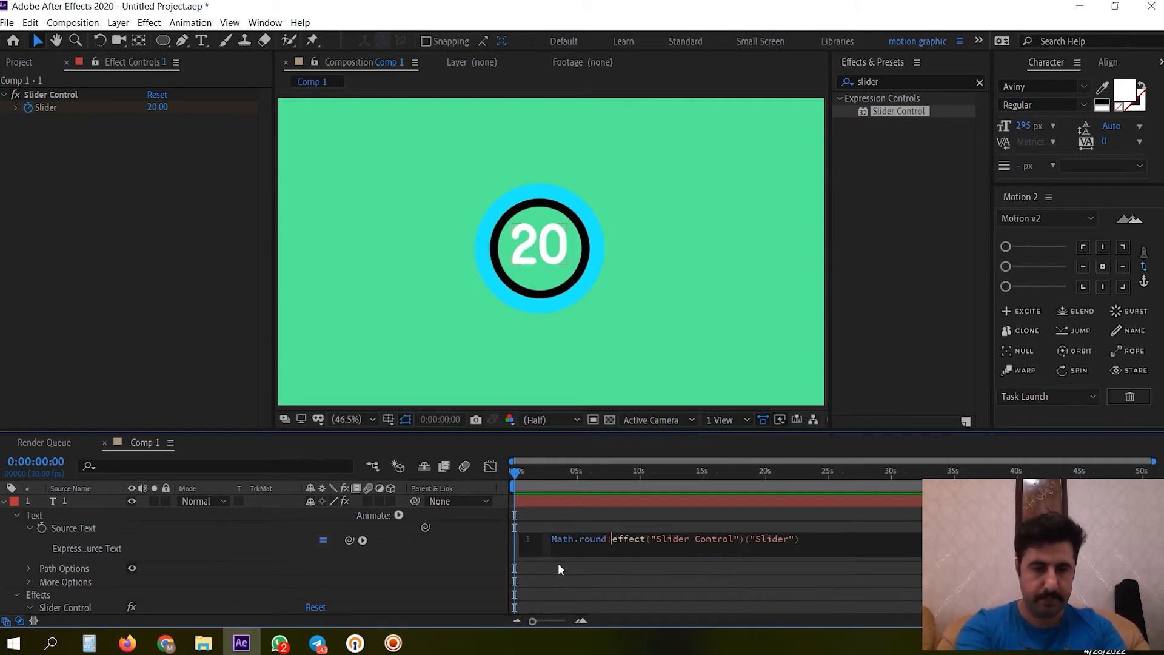
pyautogui.click(799, 540)
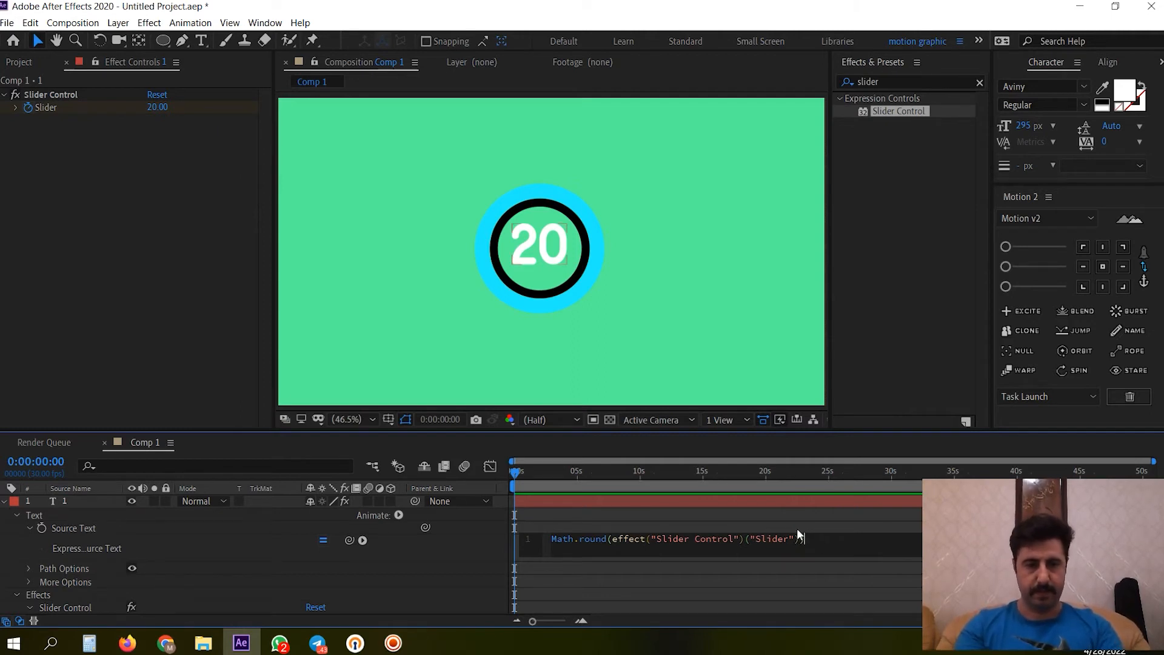
pyautogui.write(')')
pyautogui.click(690, 575)
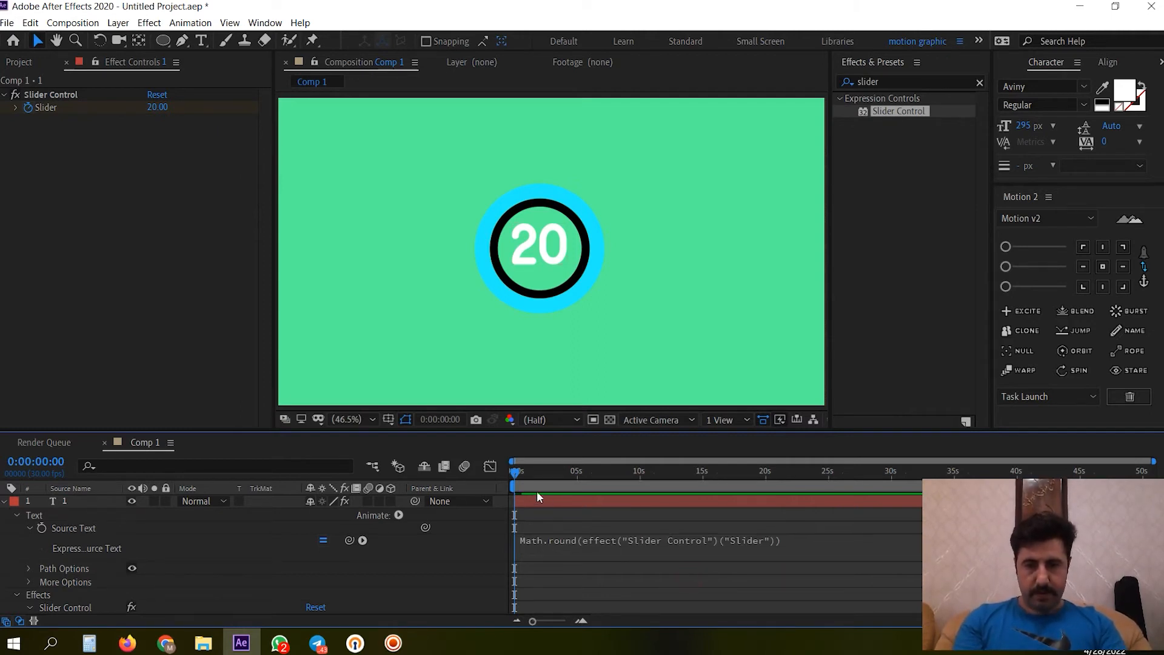
pyautogui.press('space')
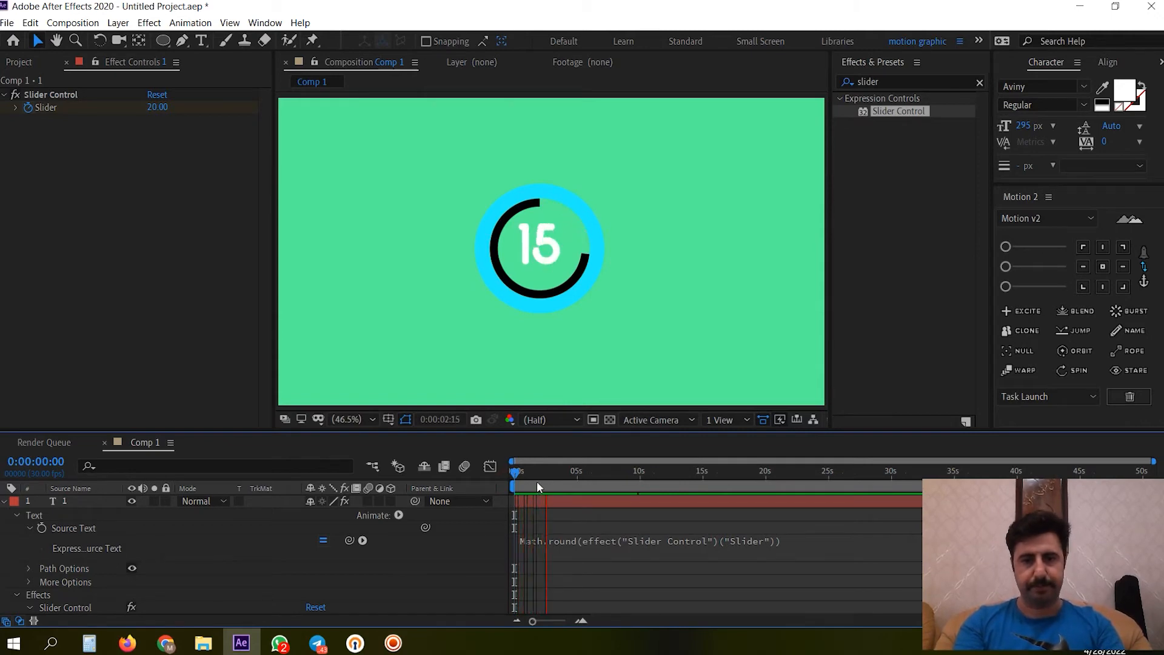
pyautogui.press('space')
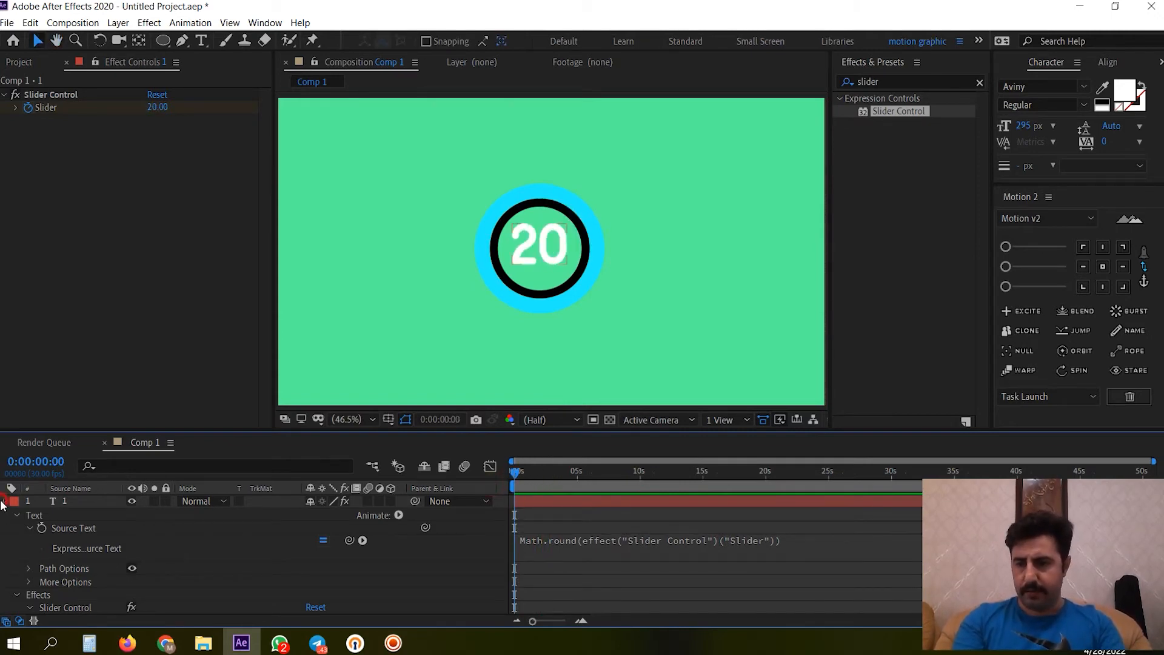
# Step: Collapse the text layer and add the imported AAC music file to Comp 1 beneath the turquoise solid
pyautogui.click(3, 501)
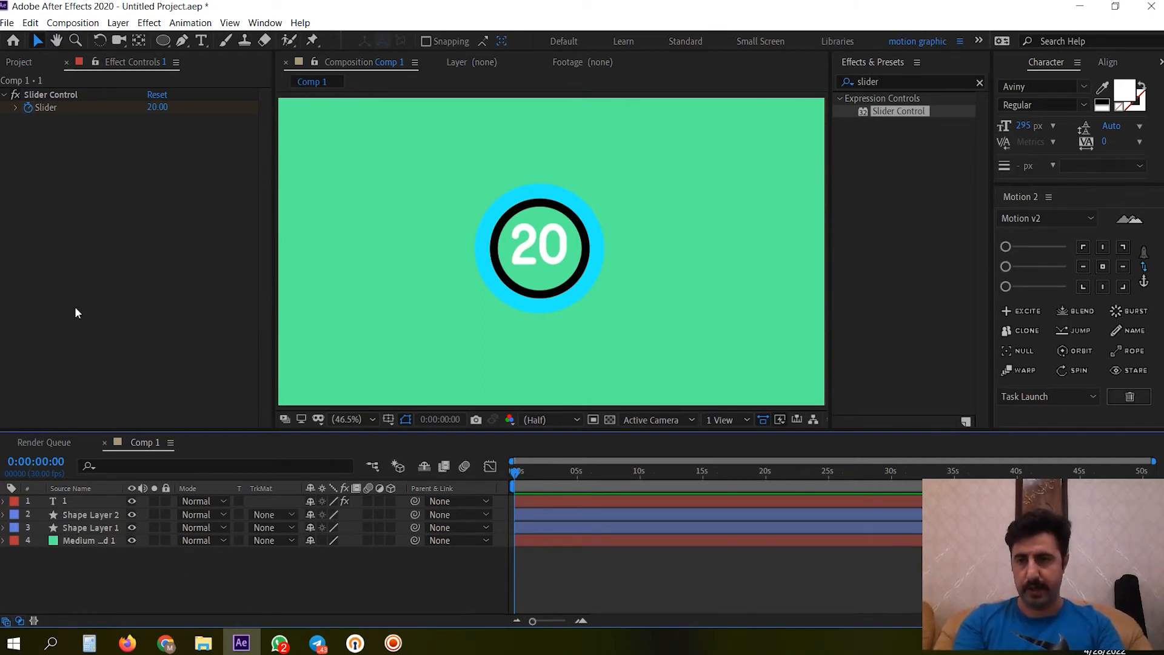
pyautogui.click(17, 63)
pyautogui.moveTo(74, 234); pyautogui.dragTo(96, 558)
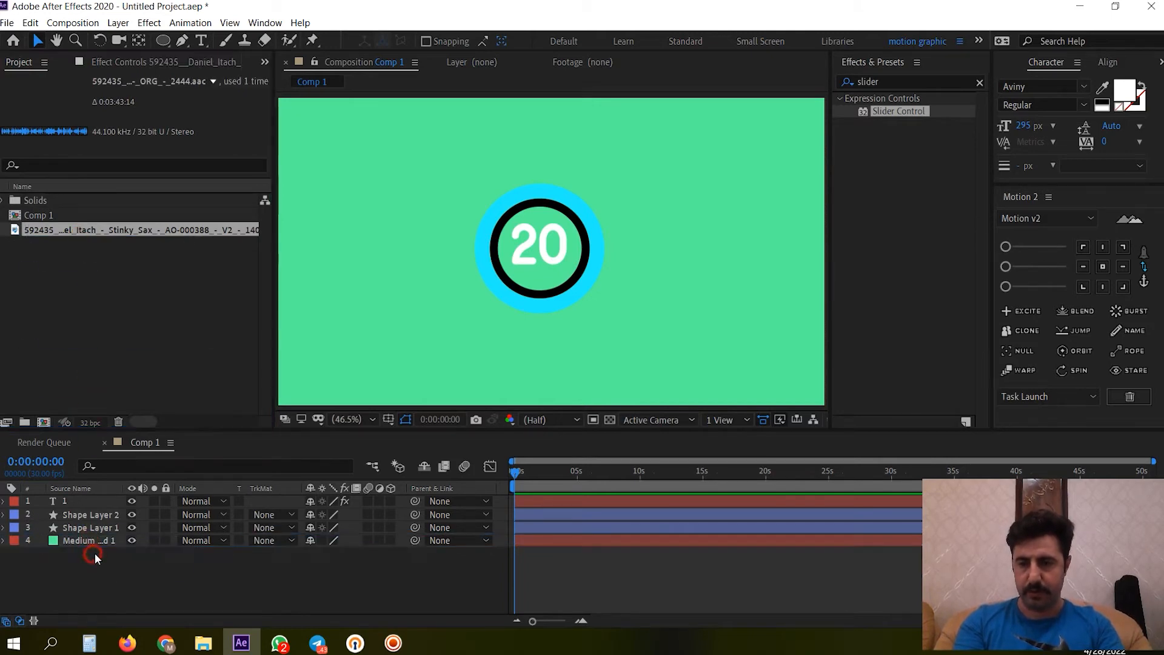
# Step: Draw a circular mask on the turquoise solid with the Ellipse tool and align it with the outer edge of the blue ring
pyautogui.click(83, 540)
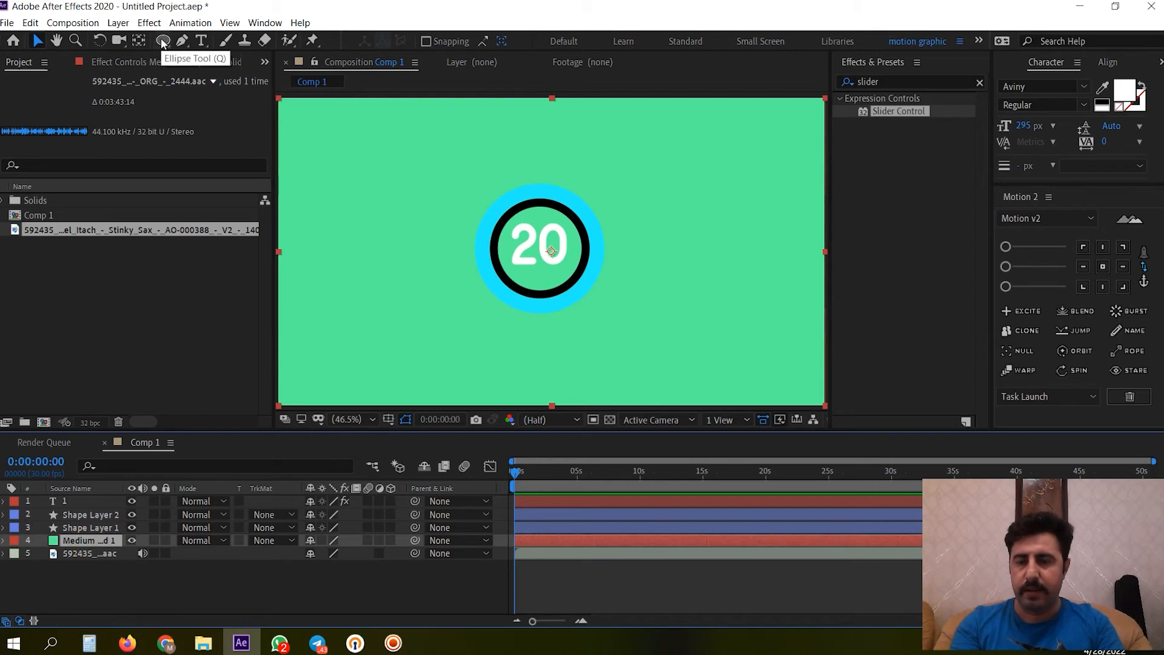
pyautogui.click(162, 41)
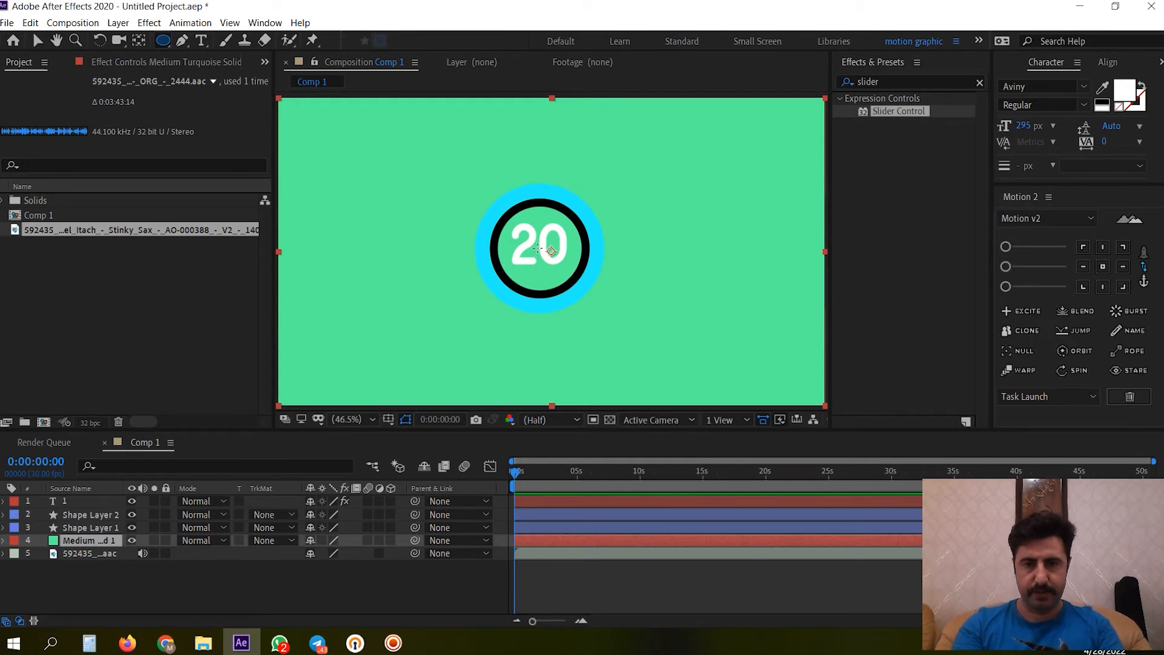
pyautogui.click(538, 248)
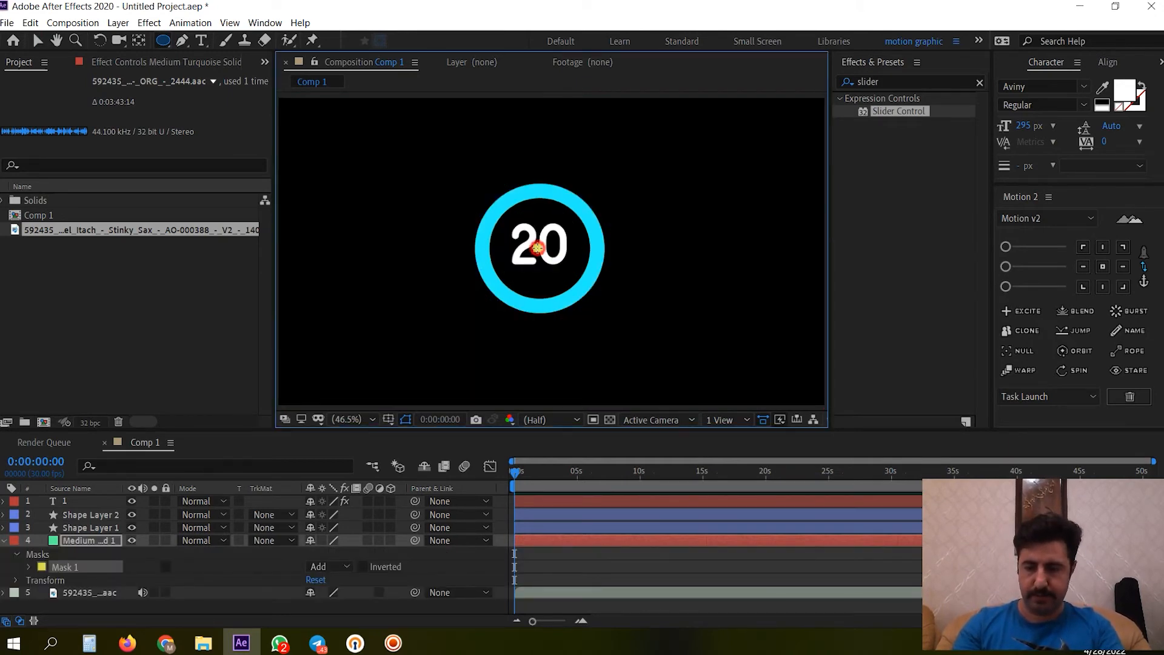
pyautogui.moveTo(538, 249); pyautogui.dragTo(594, 314)
pyautogui.click(37, 40)
pyautogui.moveTo(535, 182); pyautogui.dragTo(541, 182)
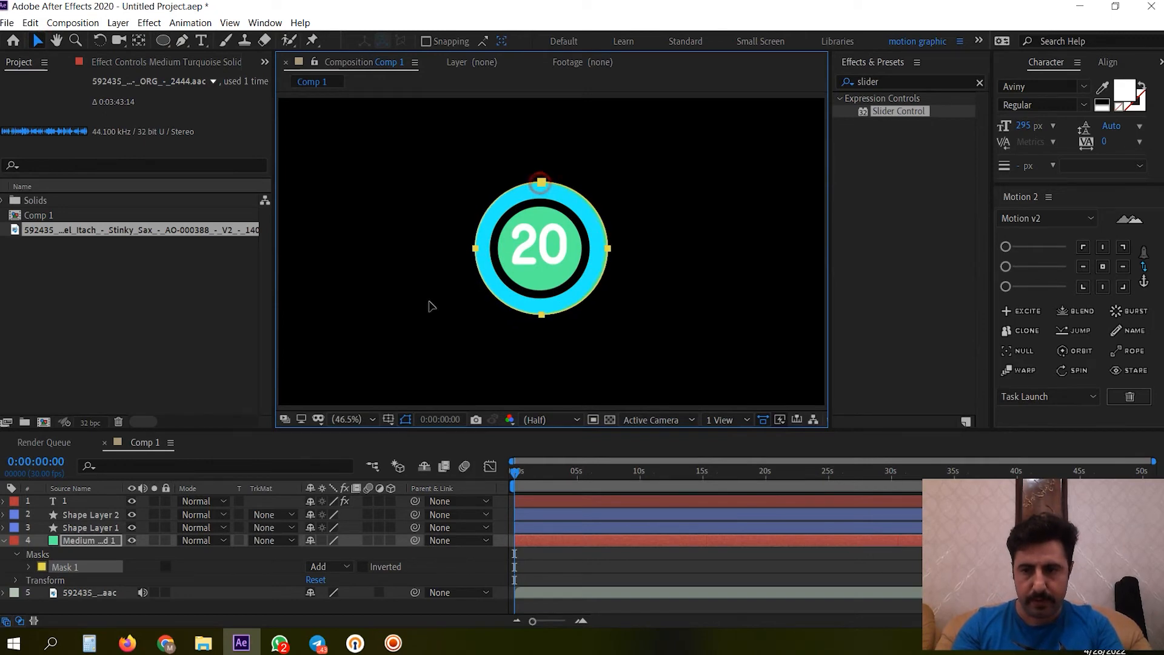
# Step: Set the mode of Mask 1 on the turquoise solid to None, collapse the layer and deselect it
pyautogui.click(344, 568)
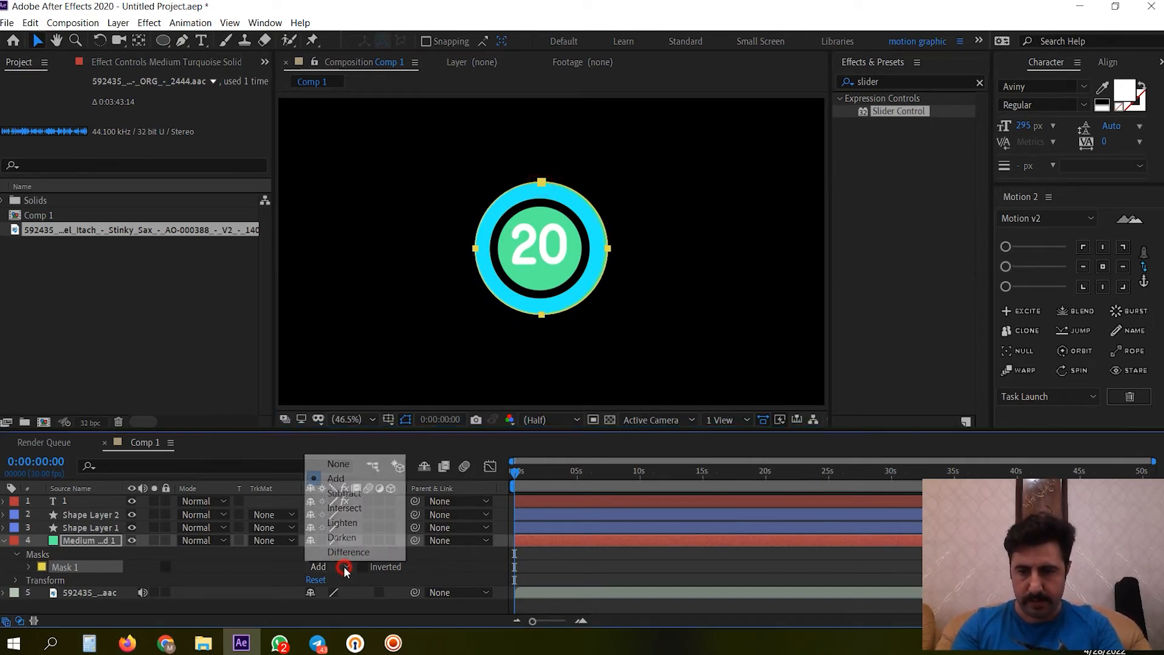
pyautogui.click(345, 464)
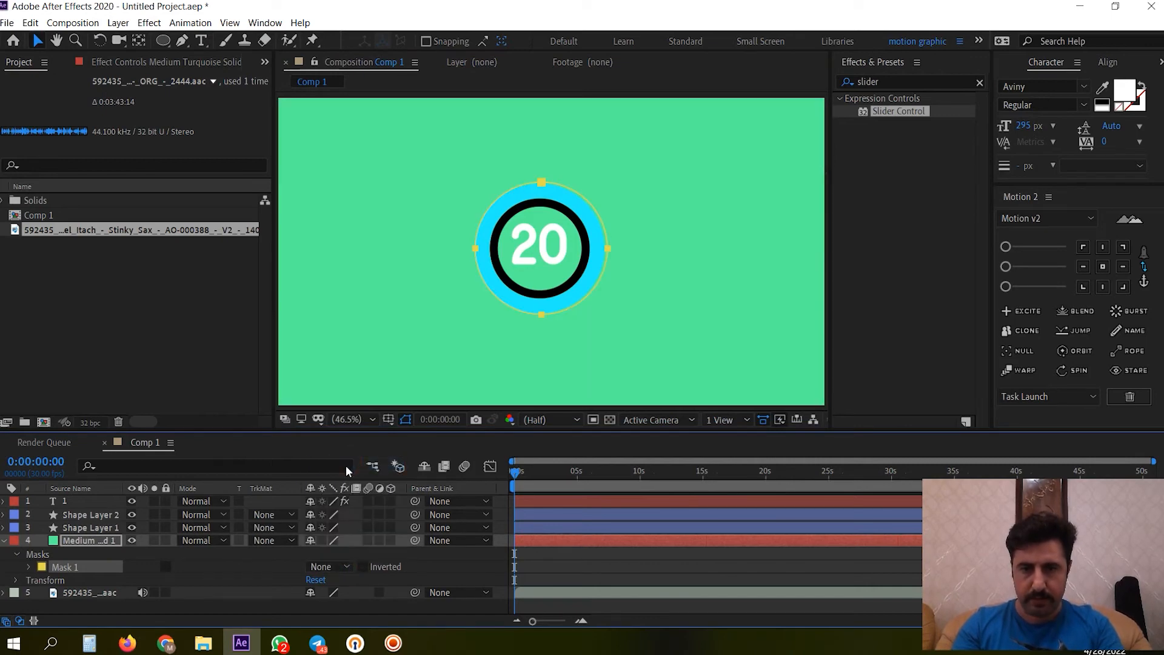
pyautogui.click(4, 540)
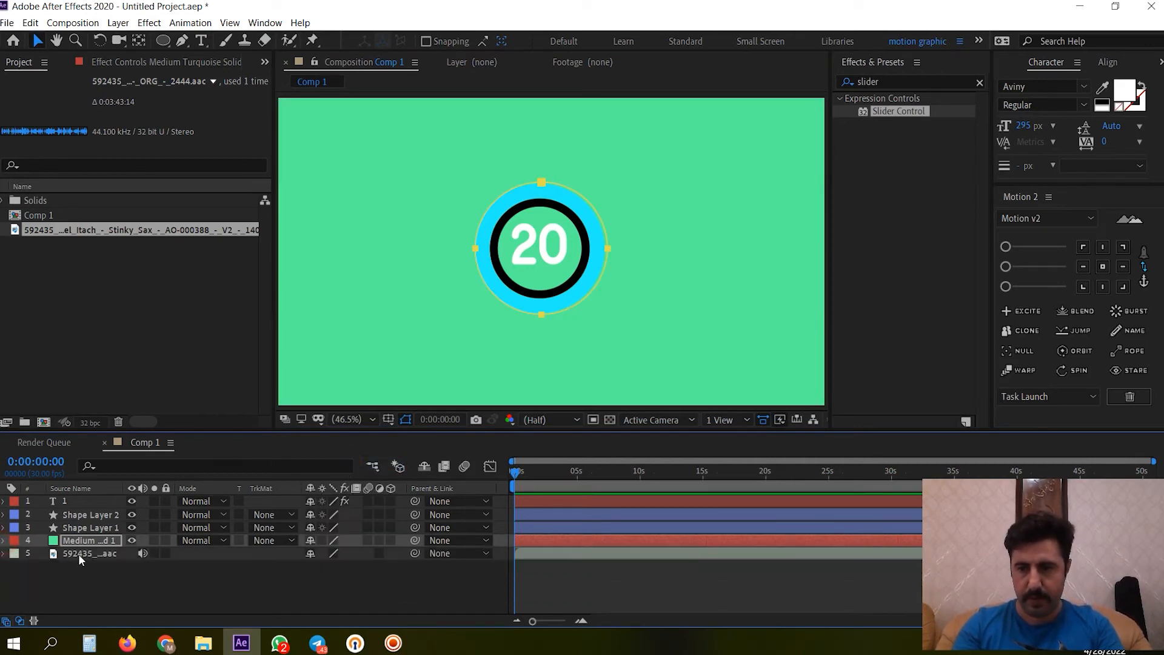
pyautogui.click(106, 574)
# Step: Find the Audio Spectrum effect, apply it to the turquoise solid and set its Path to Mask 1
pyautogui.click(890, 81)
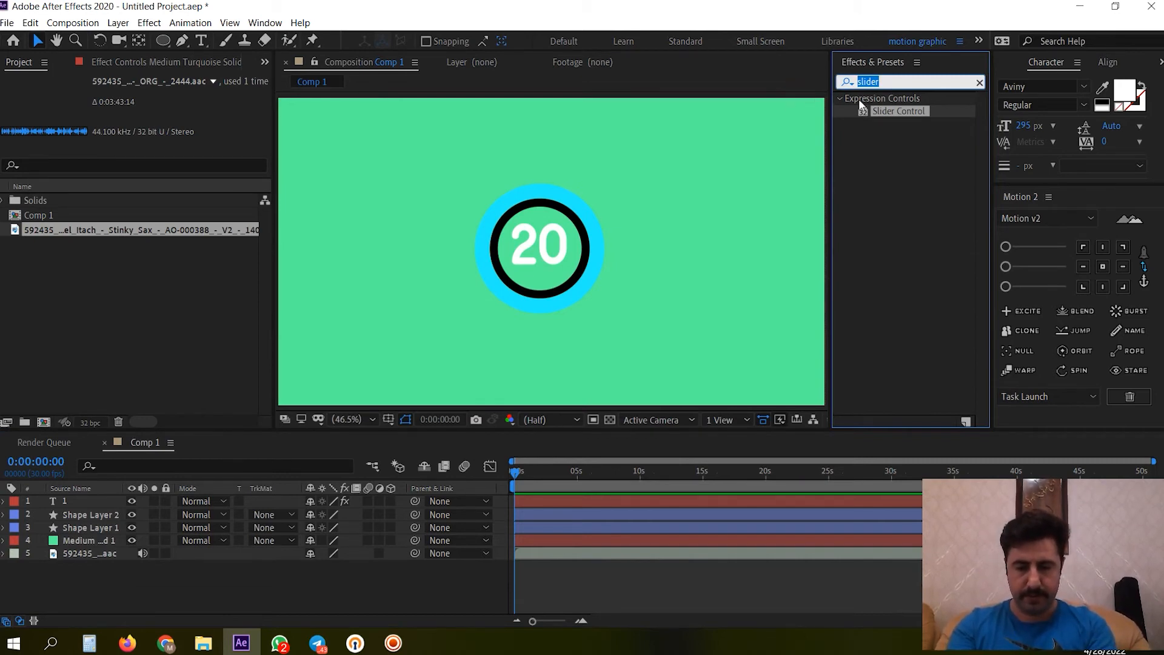
pyautogui.write('spect')
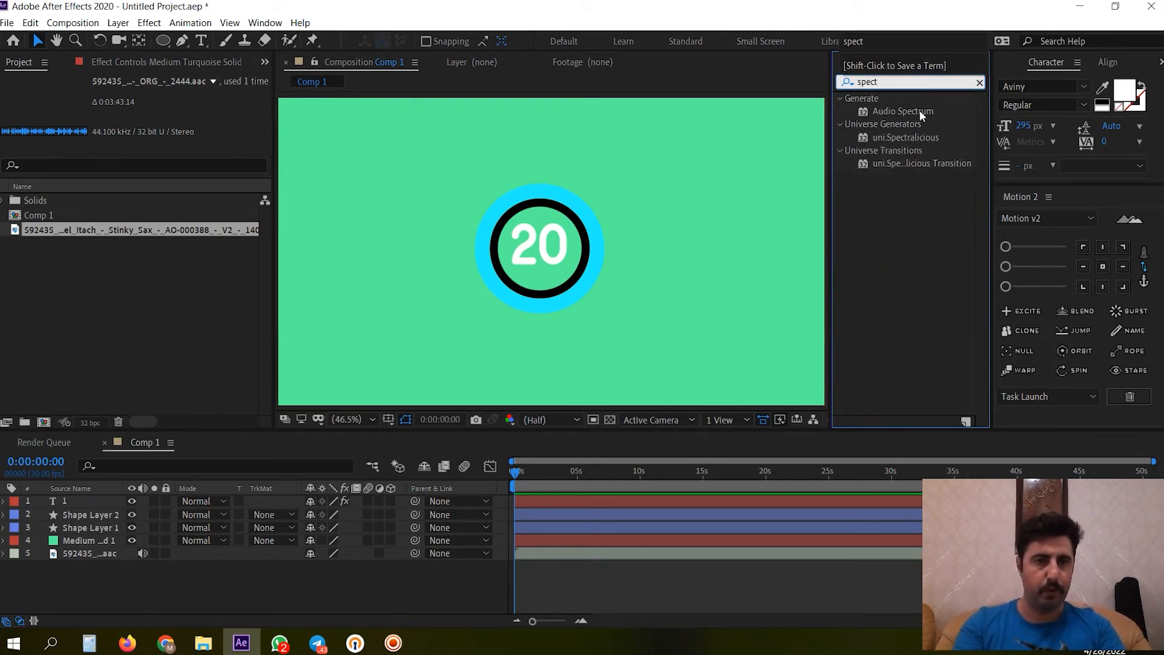
pyautogui.moveTo(919, 110); pyautogui.dragTo(97, 541)
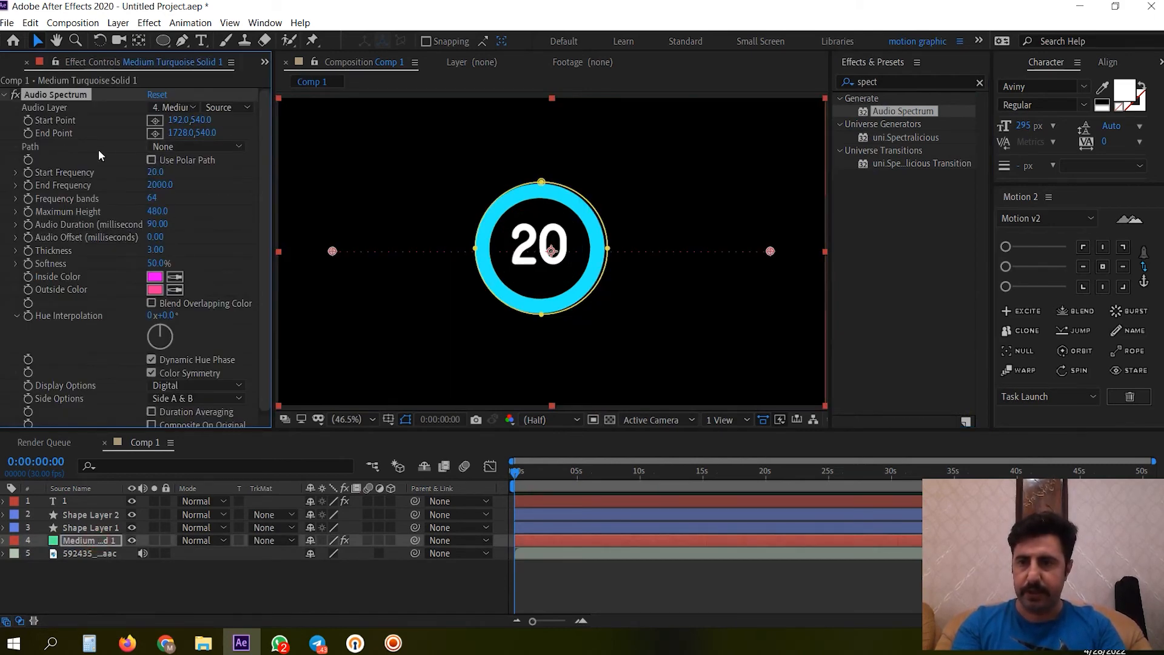
pyautogui.click(230, 150)
pyautogui.click(206, 183)
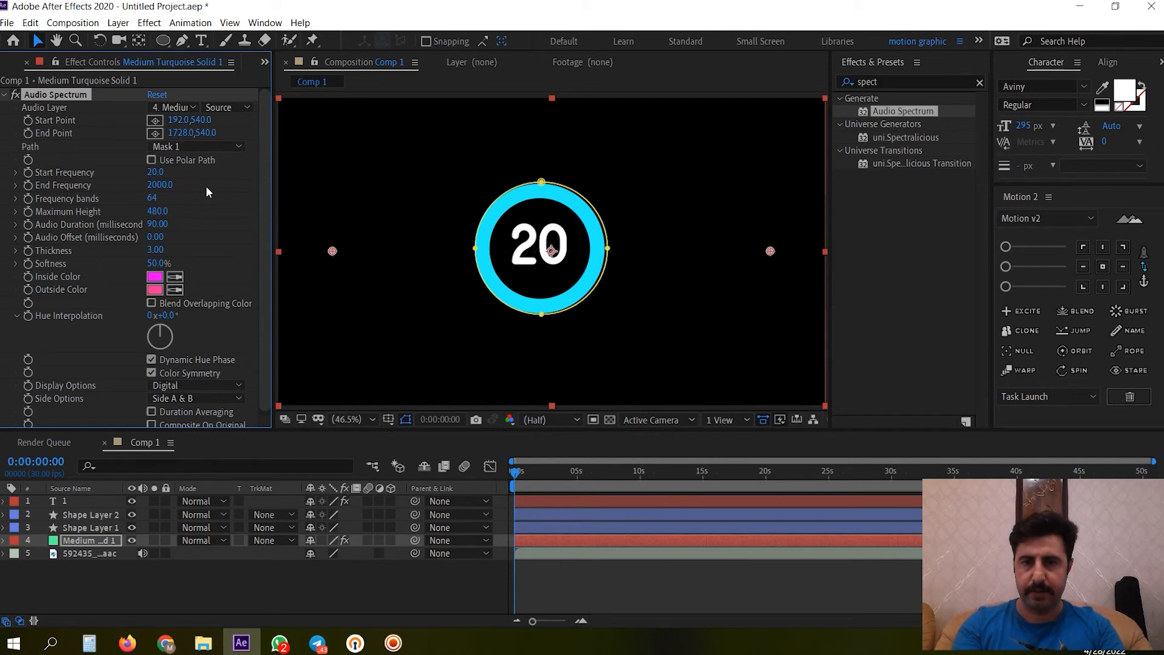
# Step: Preview the Audio Spectrum around the ring at several points in the timeline and return to the start
pyautogui.press('space')
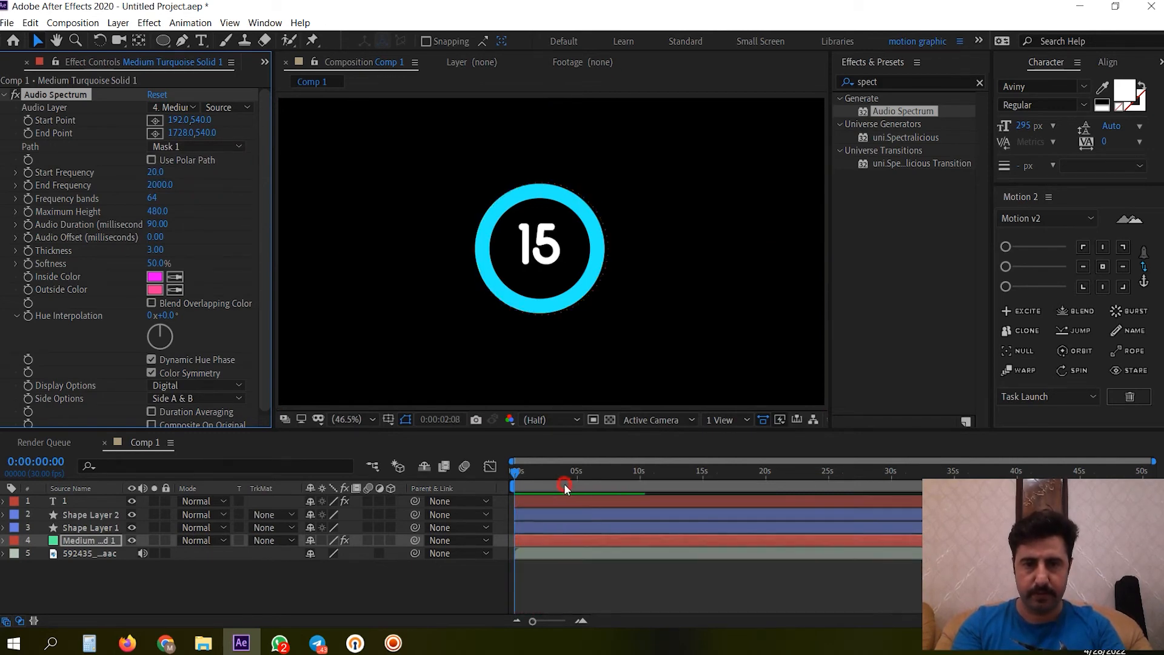
pyautogui.click(625, 483)
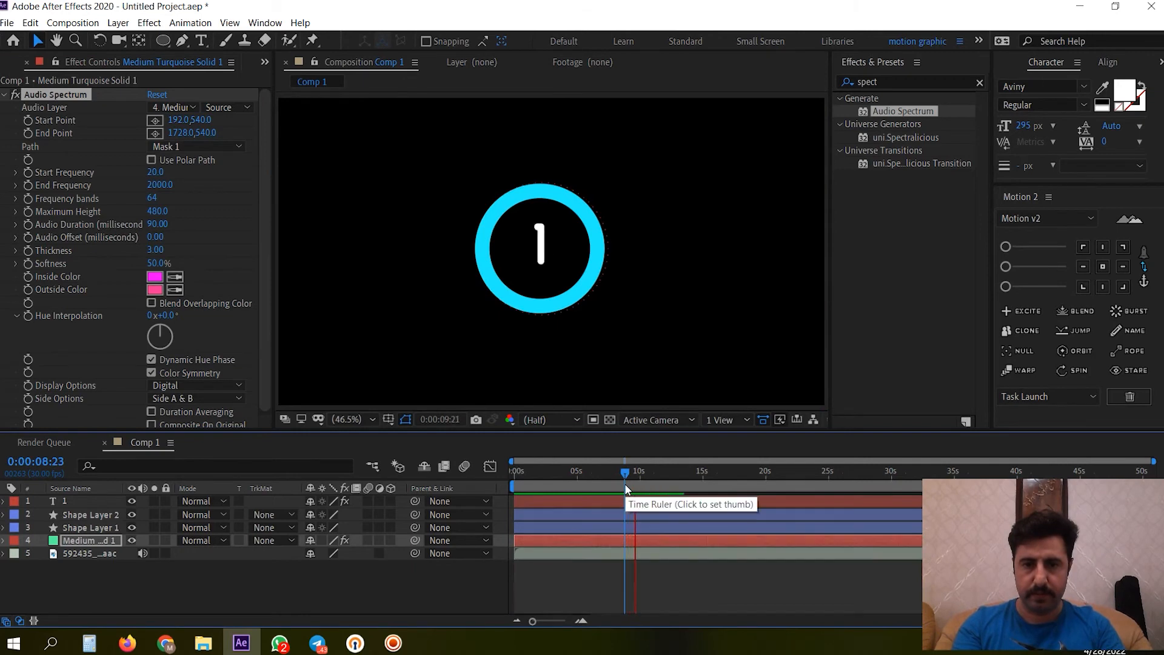
pyautogui.click(542, 472)
pyautogui.moveTo(498, 490); pyautogui.dragTo(461, 425)
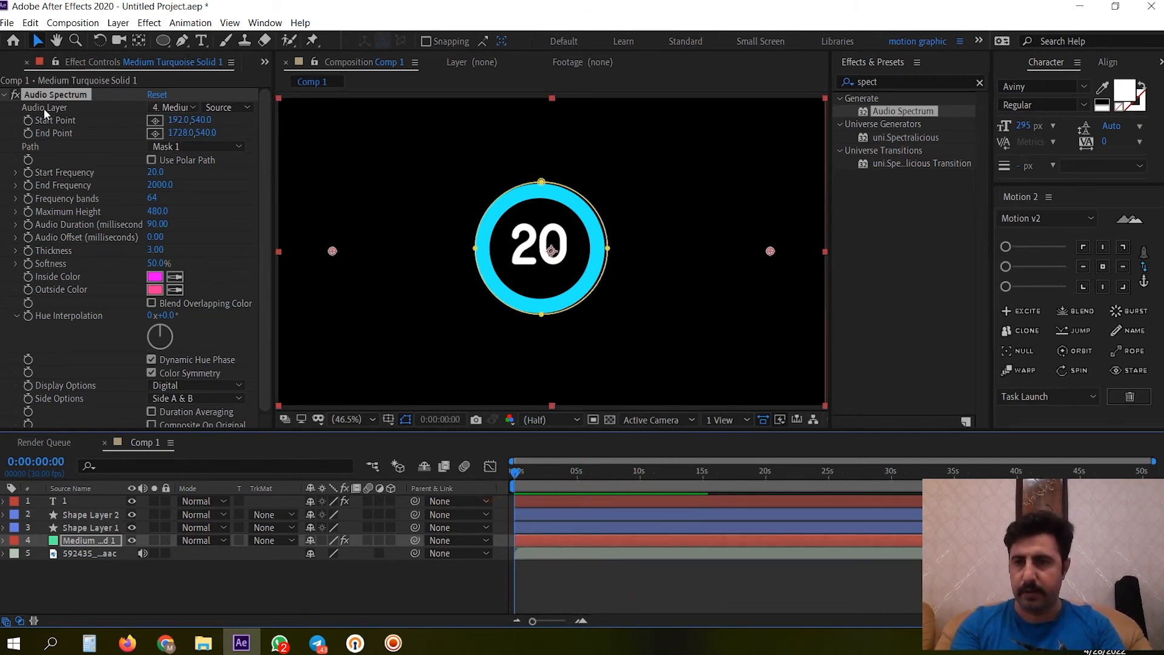
# Step: Set the Audio Spectrum's Audio Layer to the AAC music layer and preview the composition
pyautogui.click(173, 112)
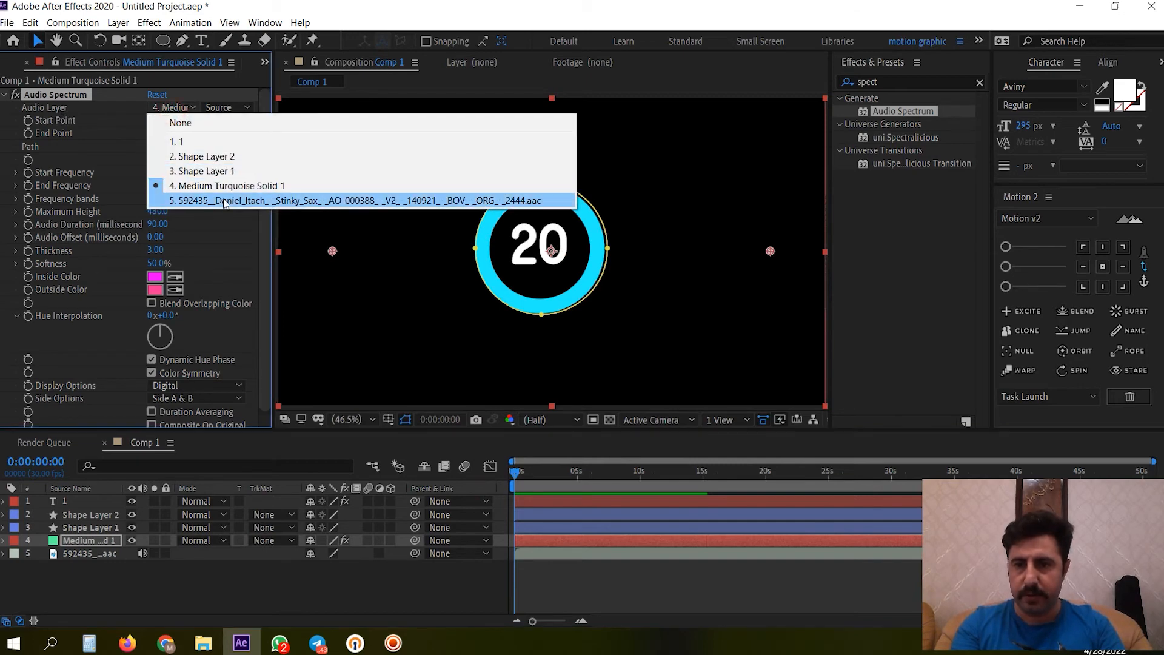
pyautogui.click(203, 201)
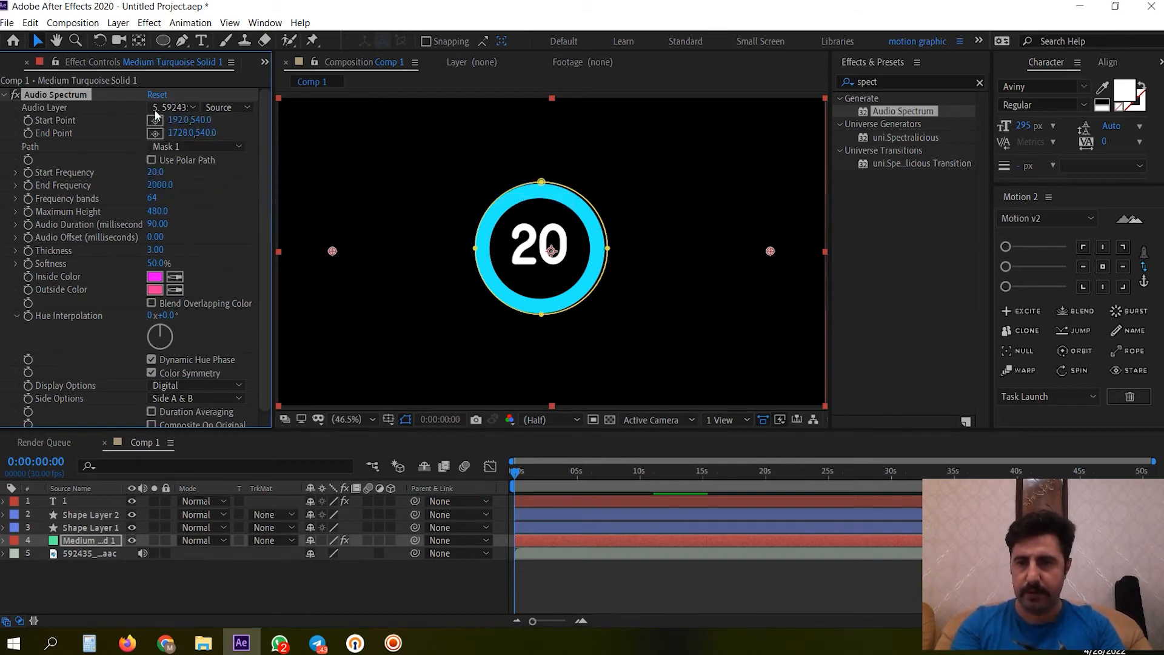
pyautogui.press('space')
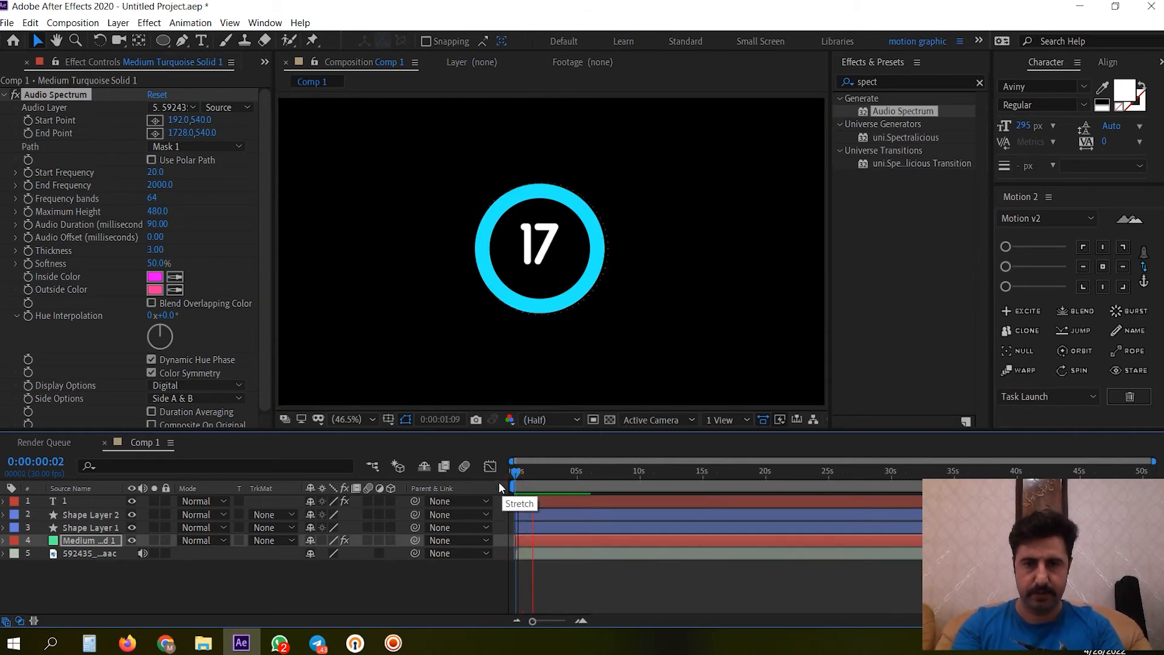
pyautogui.press('space')
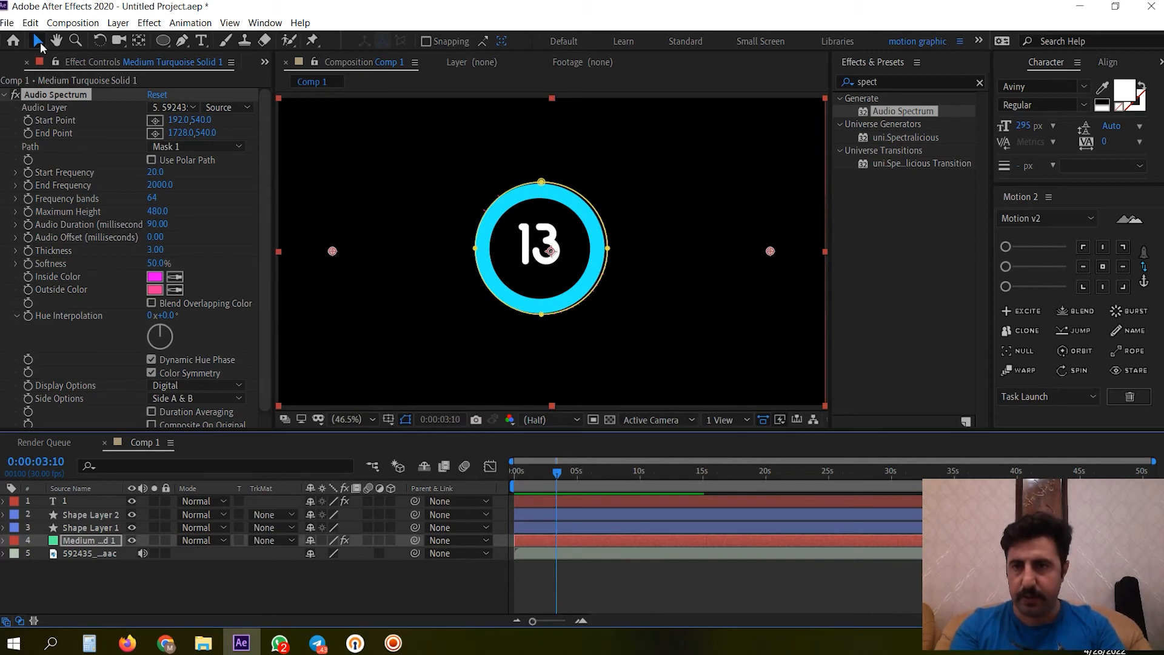
# Step: Select Mask 1 on the turquoise solid and nudge it so that it is centered on the blue ring
pyautogui.click(5, 540)
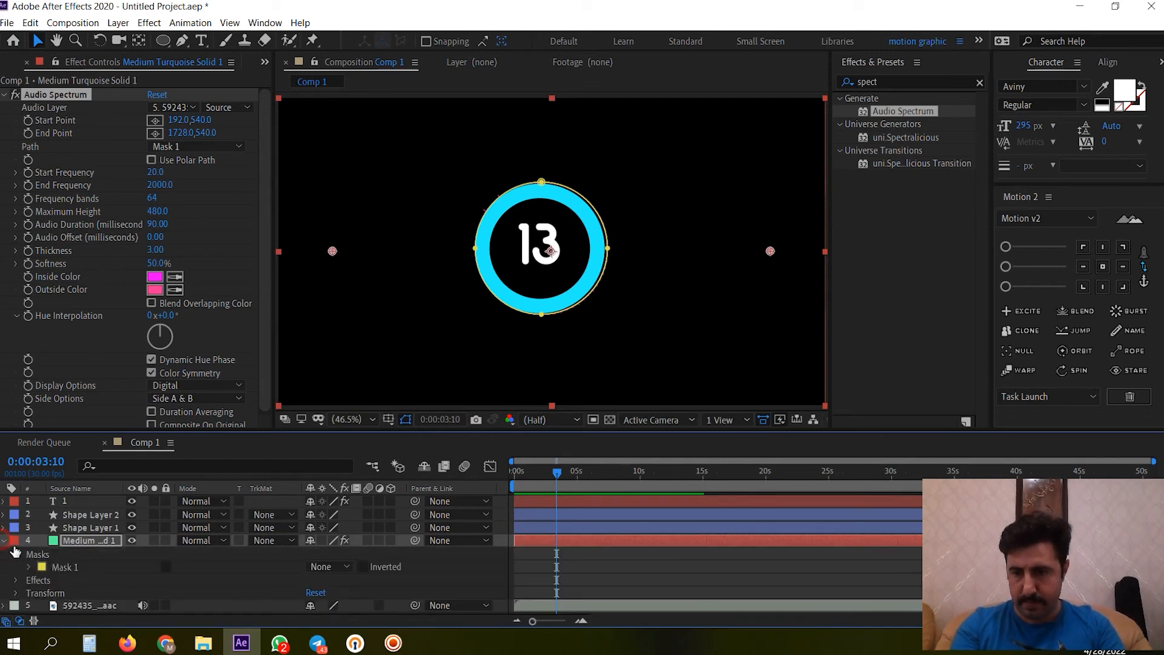
pyautogui.click(64, 567)
pyautogui.click(541, 182)
pyautogui.moveTo(541, 181); pyautogui.dragTo(540, 183)
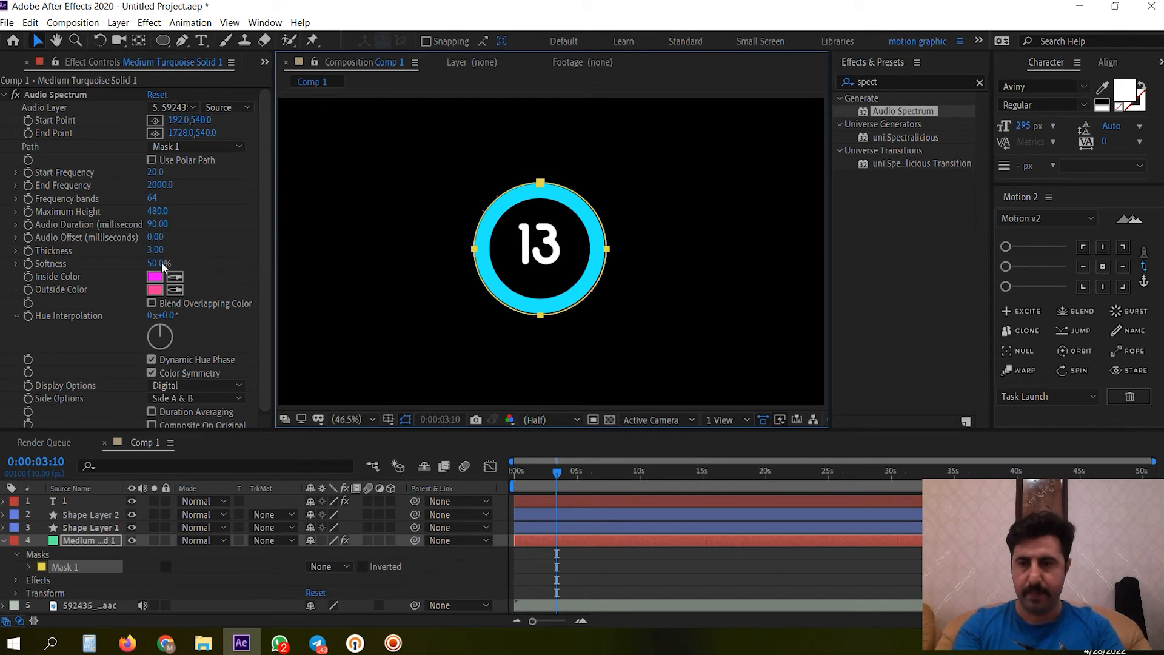
# Step: Set the Audio Spectrum's Frequency bands to 270 and check the spectrum at 0:00:05:29
pyautogui.moveTo(152, 198); pyautogui.dragTo(315, 203)
pyautogui.moveTo(557, 471); pyautogui.dragTo(591, 473)
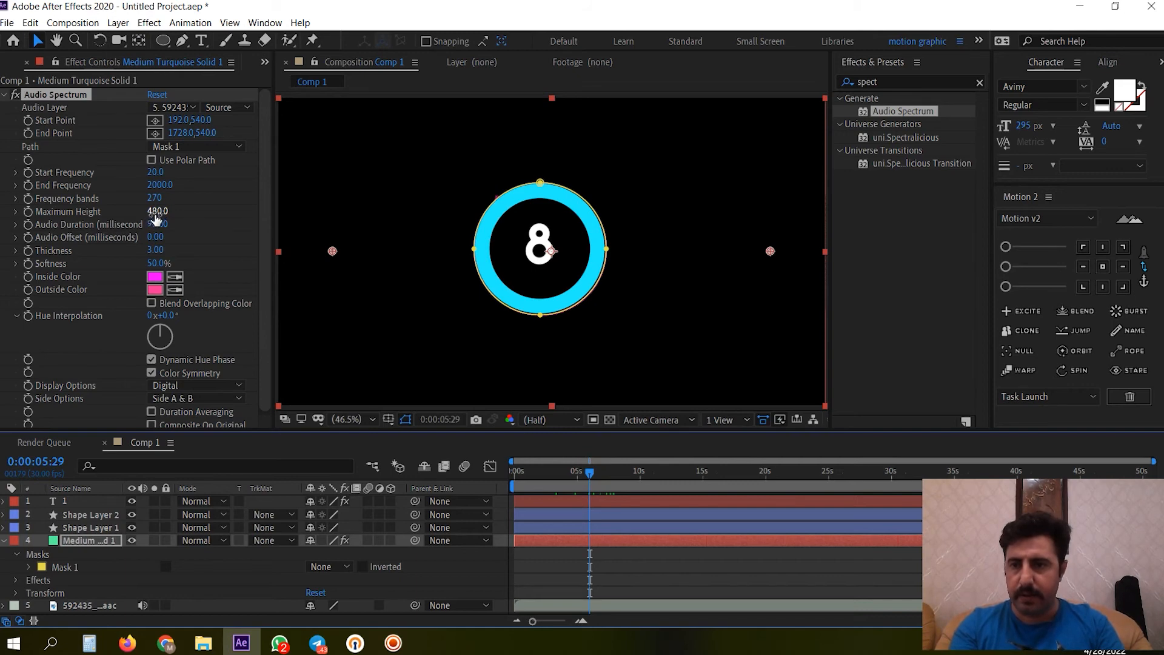
# Step: Set the Audio Spectrum's Maximum Height to 5530 and preview the spectrum from 0:00:05:29
pyautogui.moveTo(156, 215); pyautogui.dragTo(499, 207)
pyautogui.moveTo(668, 185); pyautogui.dragTo(519, 191)
pyautogui.press('space')
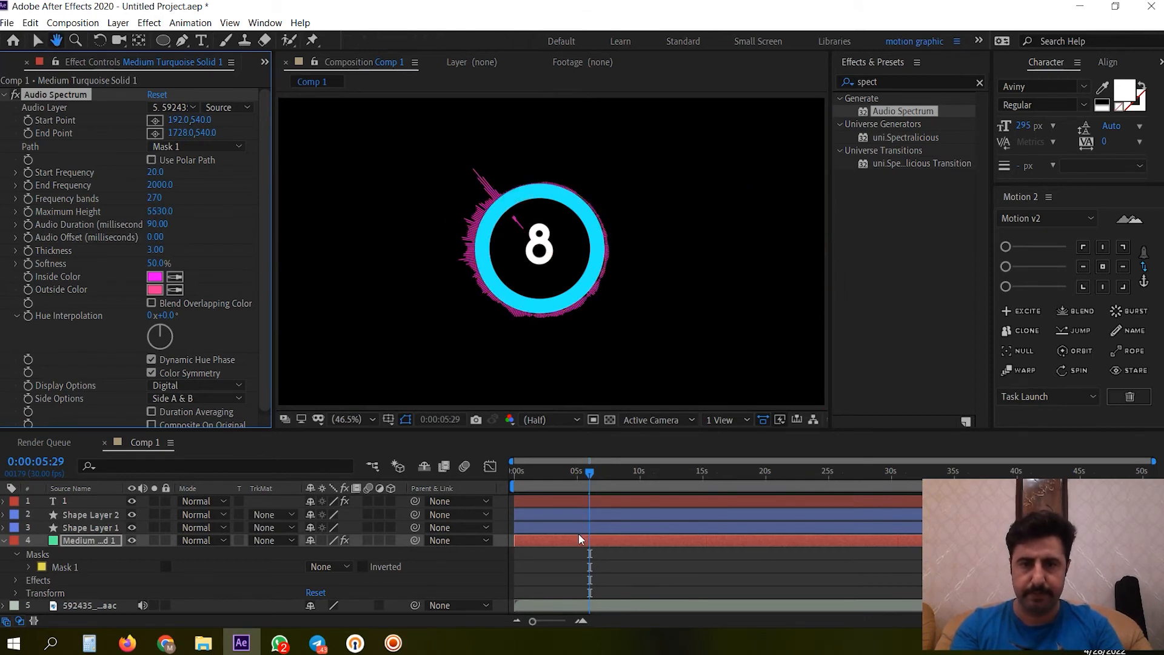
pyautogui.press('space')
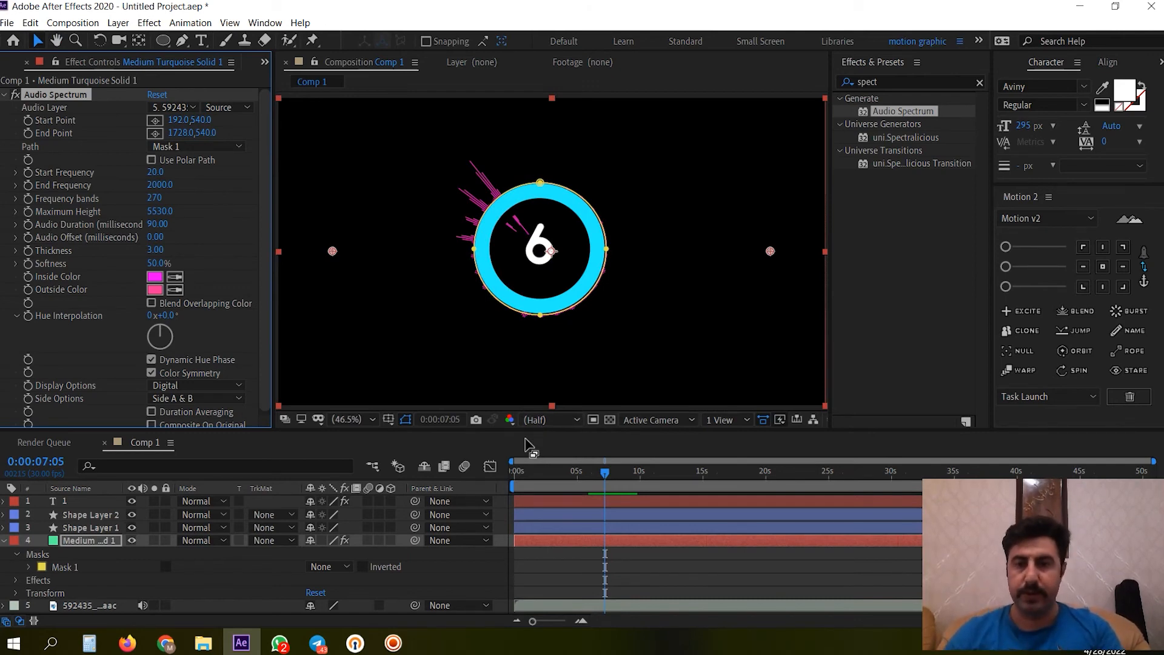
# Step: Set the Audio Spectrum's Side Options to Side B and preview the composition from the start
pyautogui.click(189, 398)
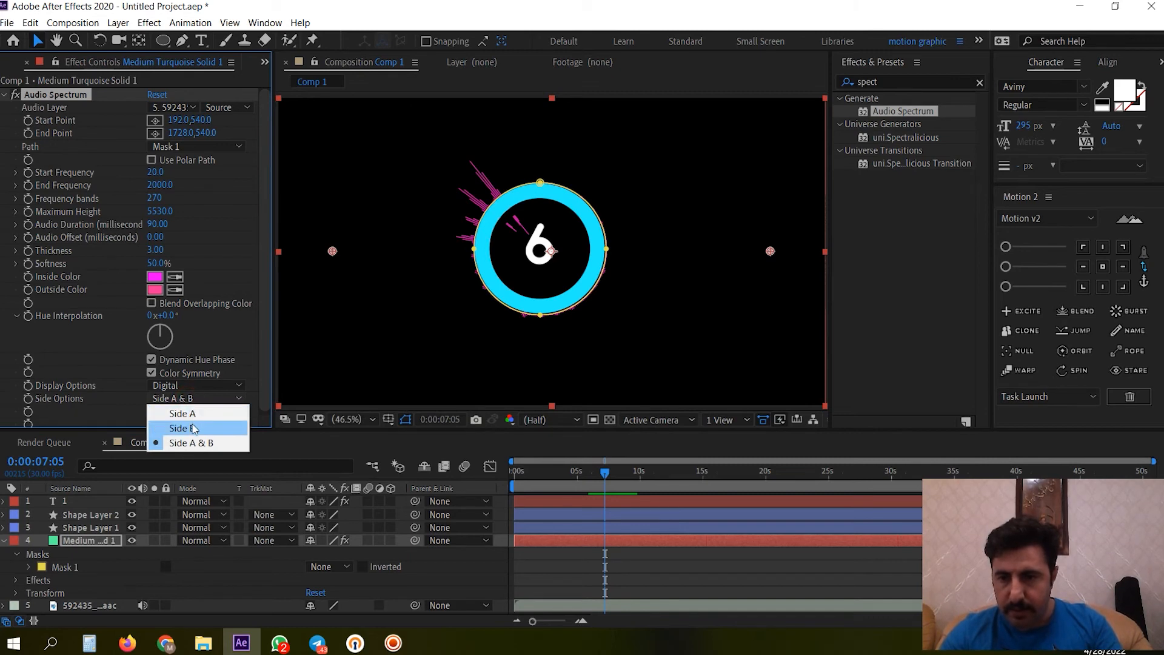
pyautogui.click(204, 428)
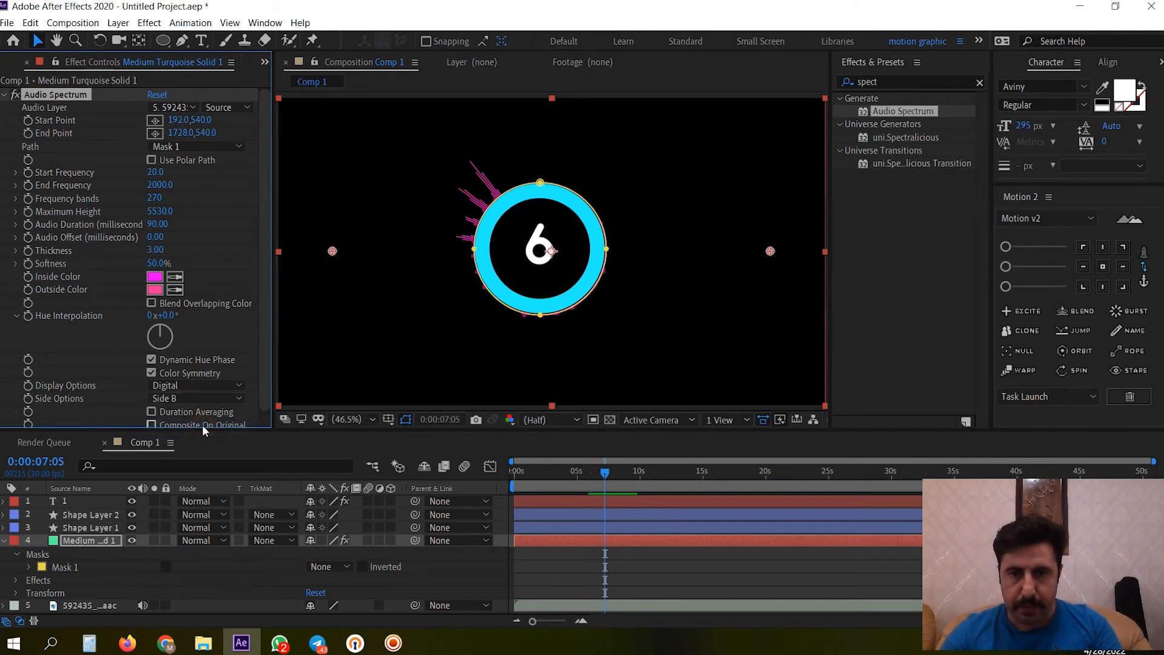
pyautogui.moveTo(604, 477); pyautogui.dragTo(512, 483)
pyautogui.press('space')
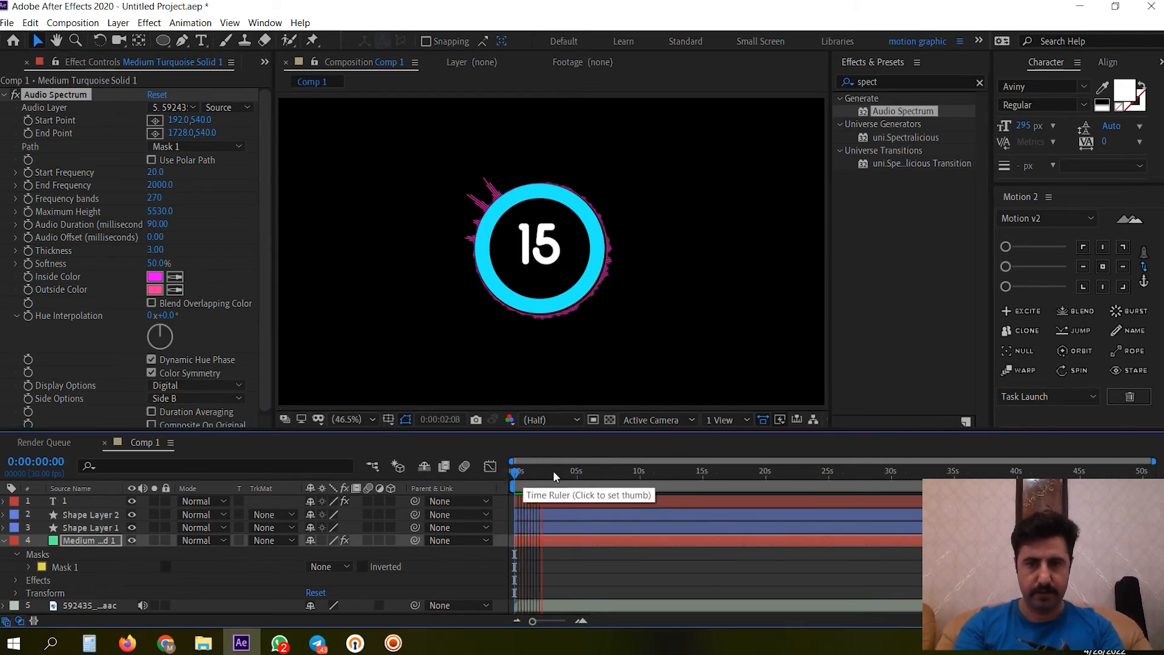
pyautogui.press('space')
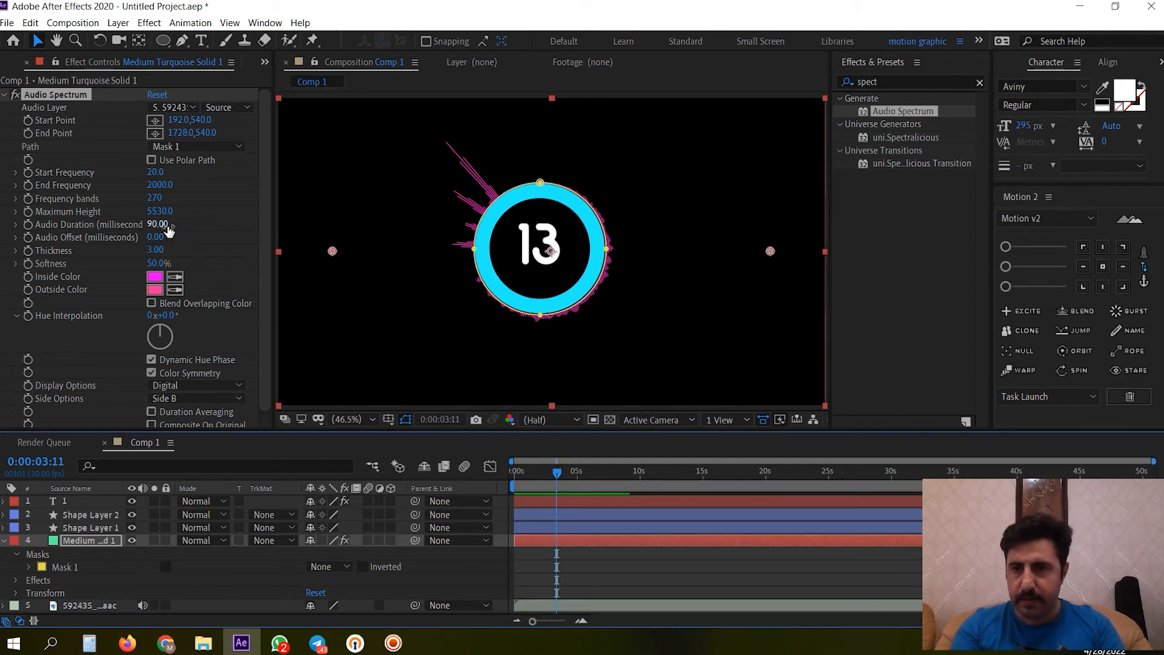
# Step: Set the Audio Spectrum's Maximum Height to 1610, Softness to 0% and Frequency bands to 284, checking the result at 0:00:09:17
pyautogui.moveTo(167, 219); pyautogui.dragTo(153, 215)
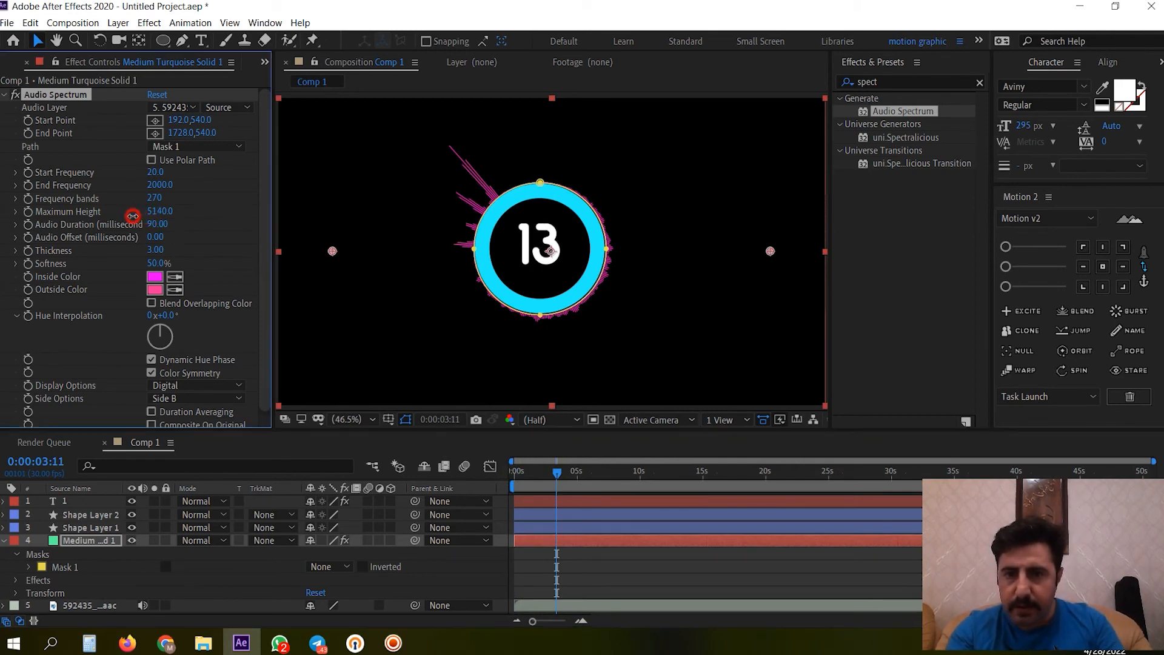
pyautogui.moveTo(164, 210); pyautogui.dragTo(134, 220)
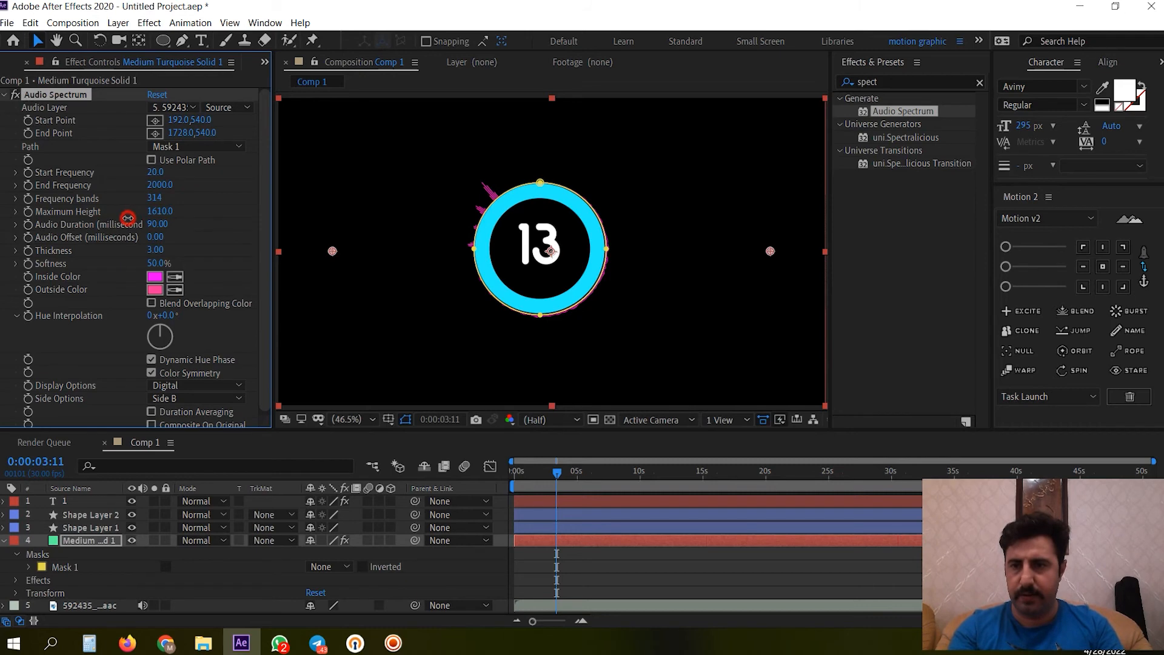
pyautogui.moveTo(164, 251)
pyautogui.mouseDown()
pyautogui.moveTo(204, 246)
pyautogui.moveTo(149, 243)
pyautogui.mouseUp()
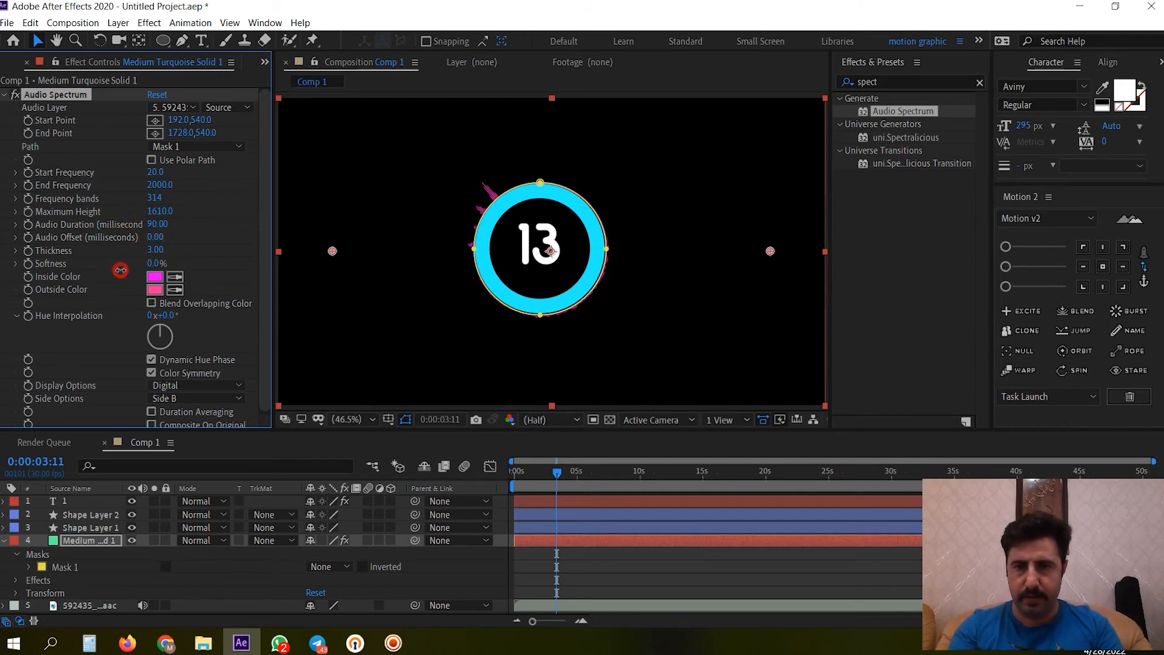
pyautogui.press('space')
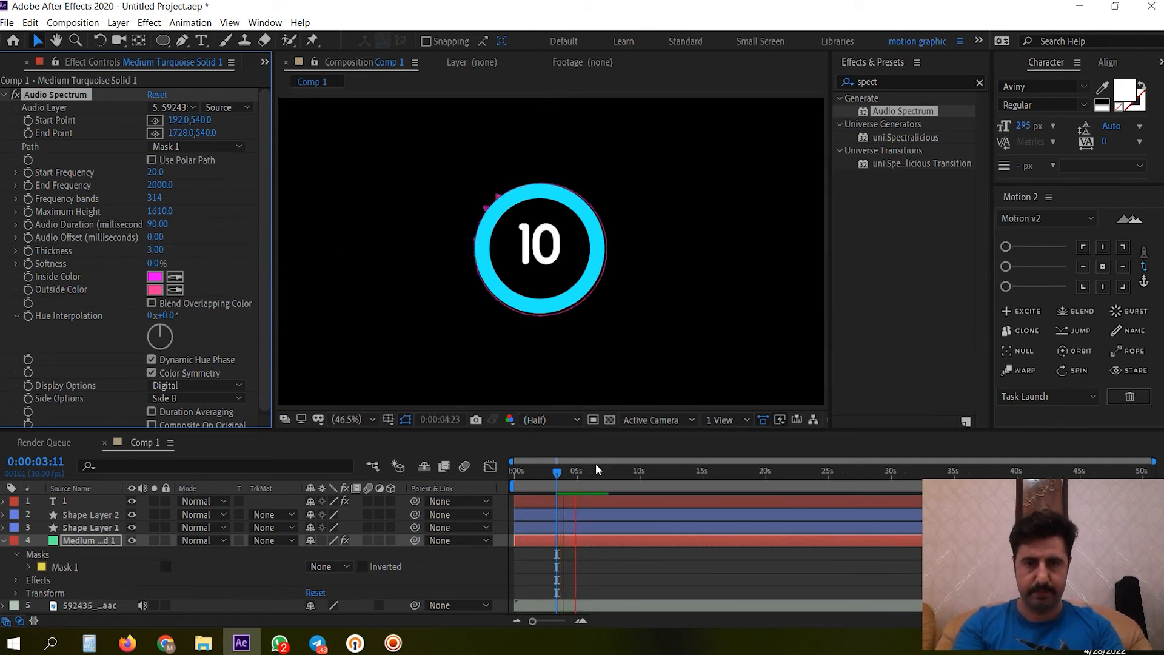
pyautogui.click(155, 200)
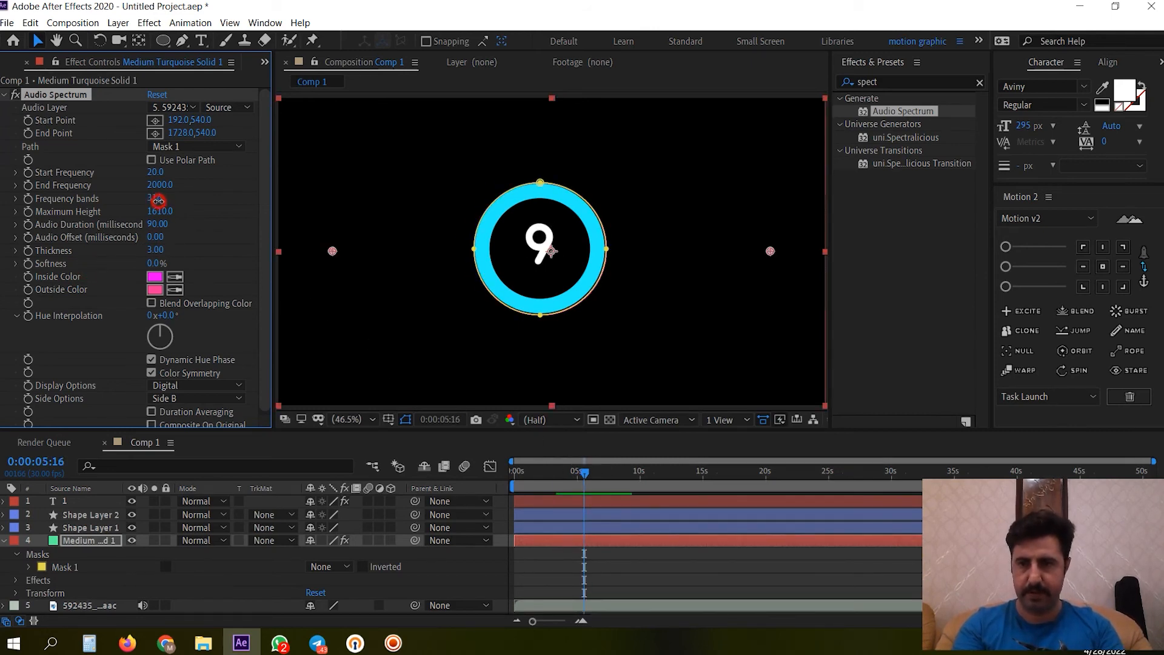
pyautogui.moveTo(588, 470); pyautogui.dragTo(635, 472)
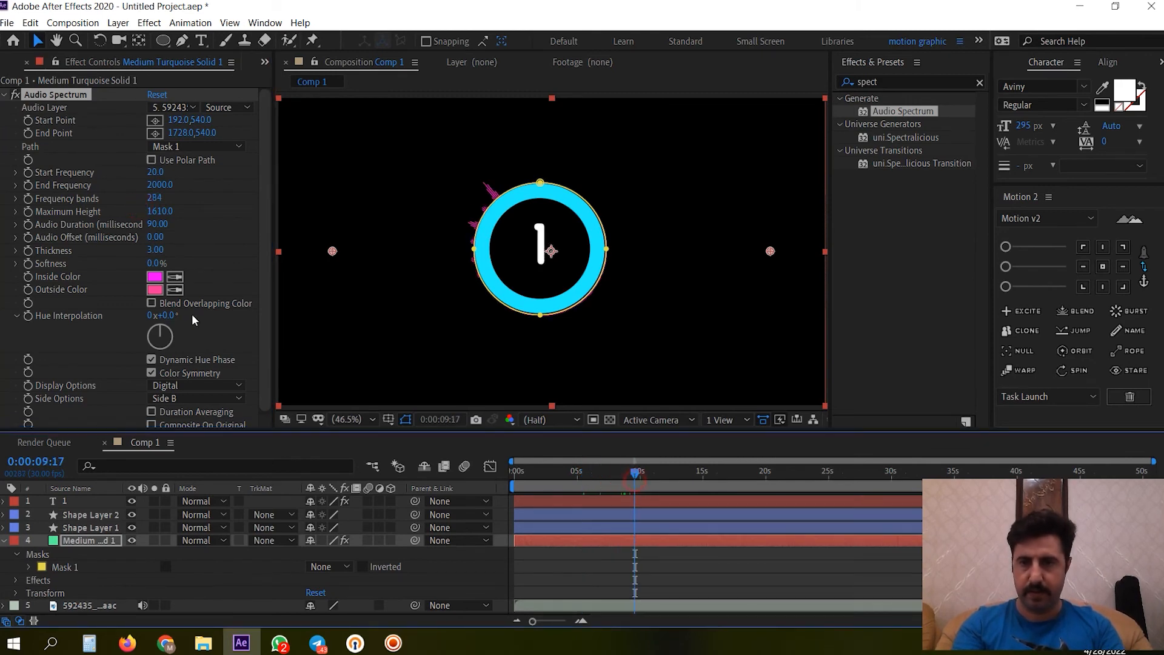
# Step: Set both the Inside Color and the Outside Color of the Audio Spectrum to white (FFFFFF)
pyautogui.click(154, 277)
pyautogui.write('ffffff')
pyautogui.click(338, 42)
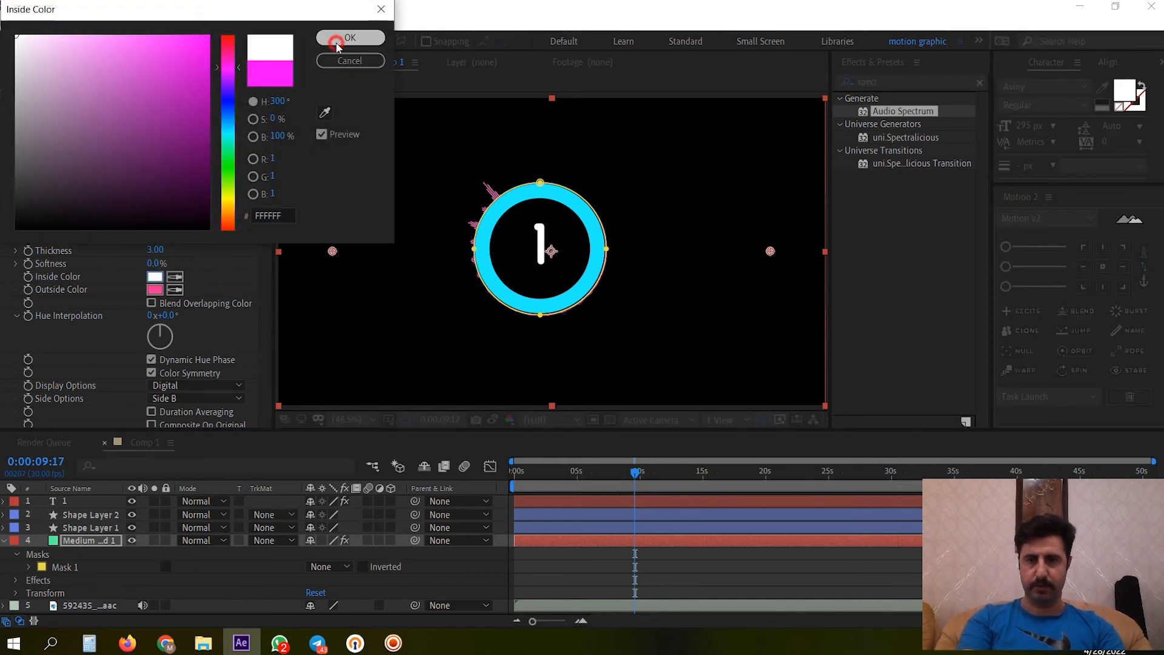
pyautogui.click(155, 289)
pyautogui.write('ffffff')
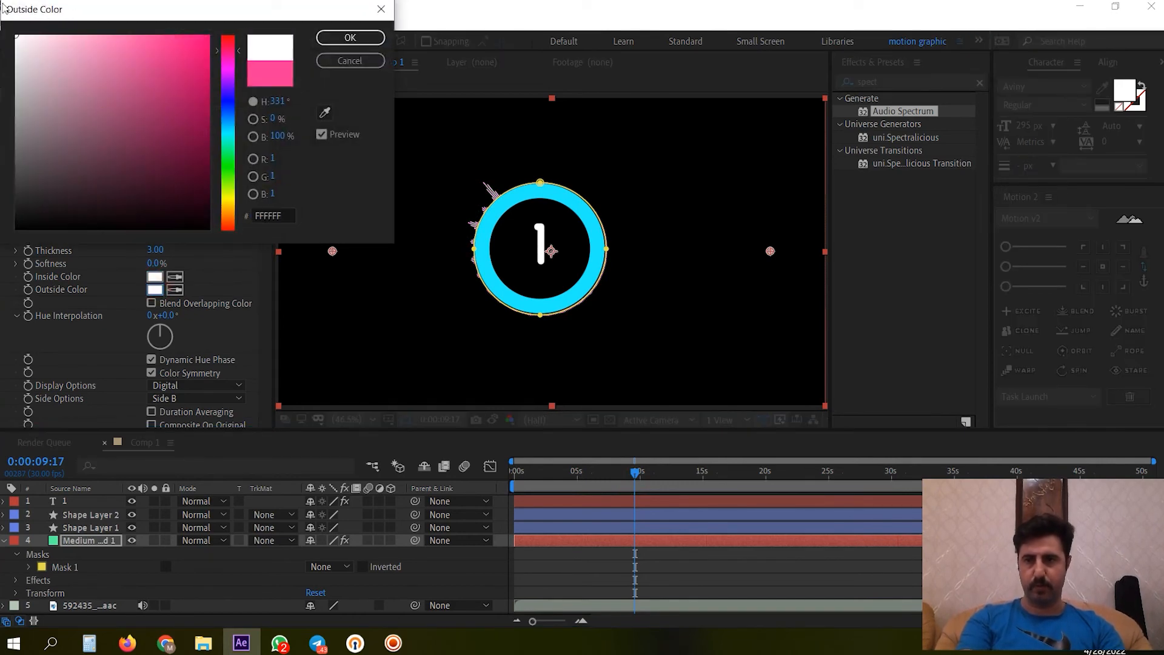
pyautogui.click(346, 38)
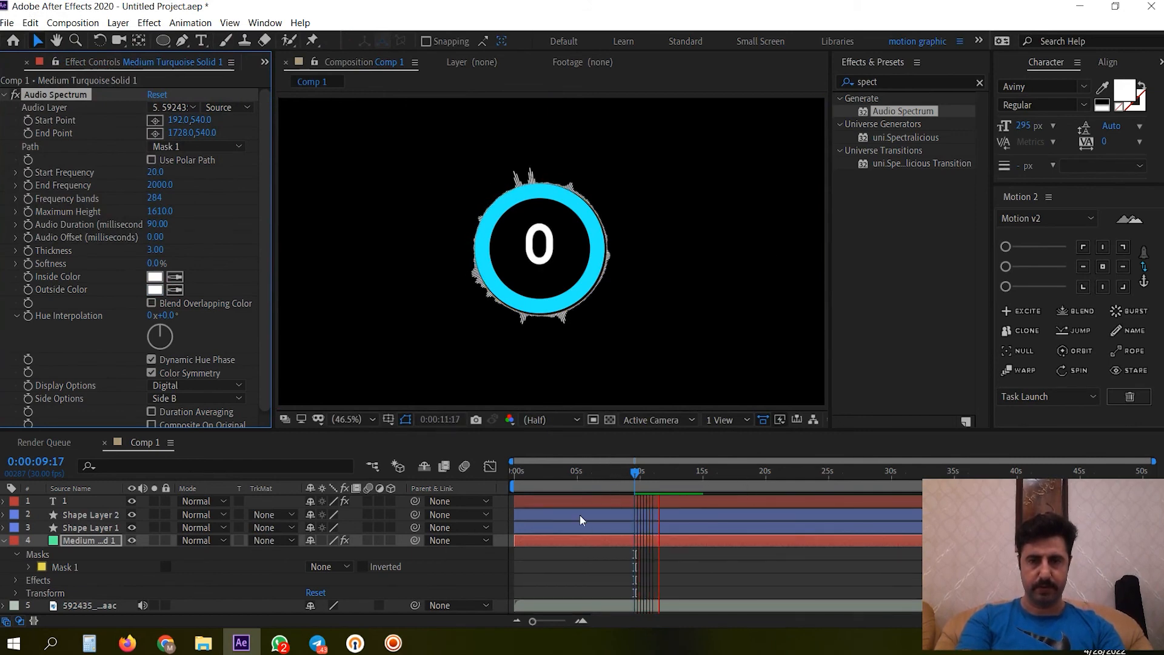
# Step: Set the Audio Spectrum's Start Frequency to 920 and Maximum Height to 2530 while previewing the spectrum
pyautogui.moveTo(154, 172); pyautogui.dragTo(207, 226)
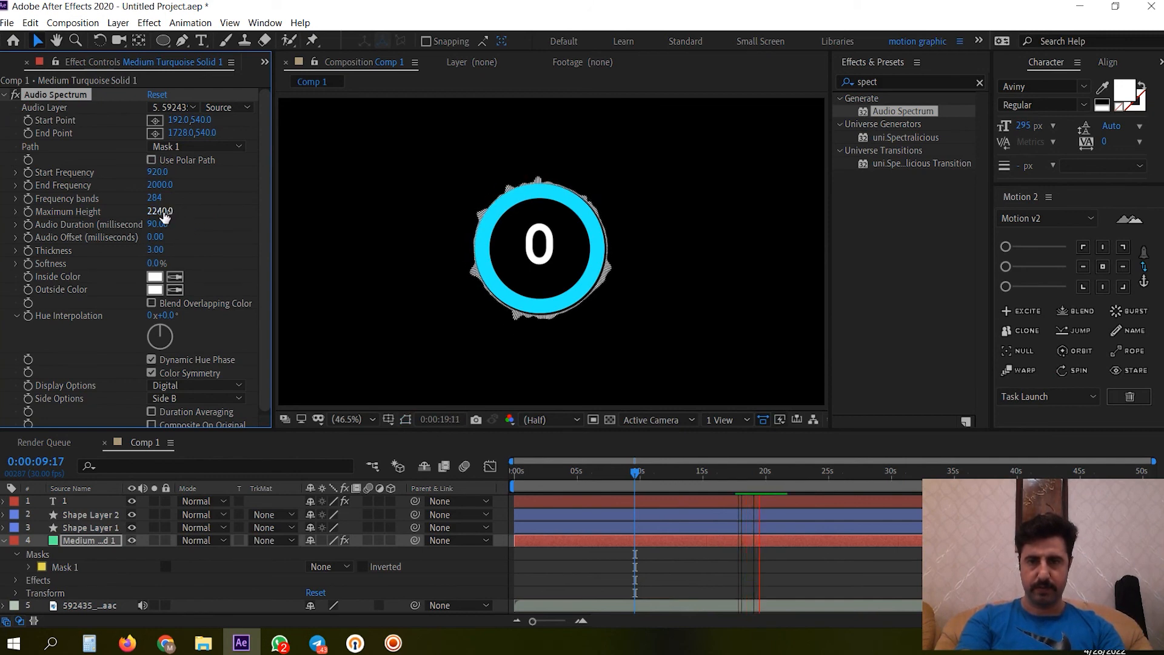
pyautogui.moveTo(163, 216); pyautogui.dragTo(190, 208)
pyautogui.press('space')
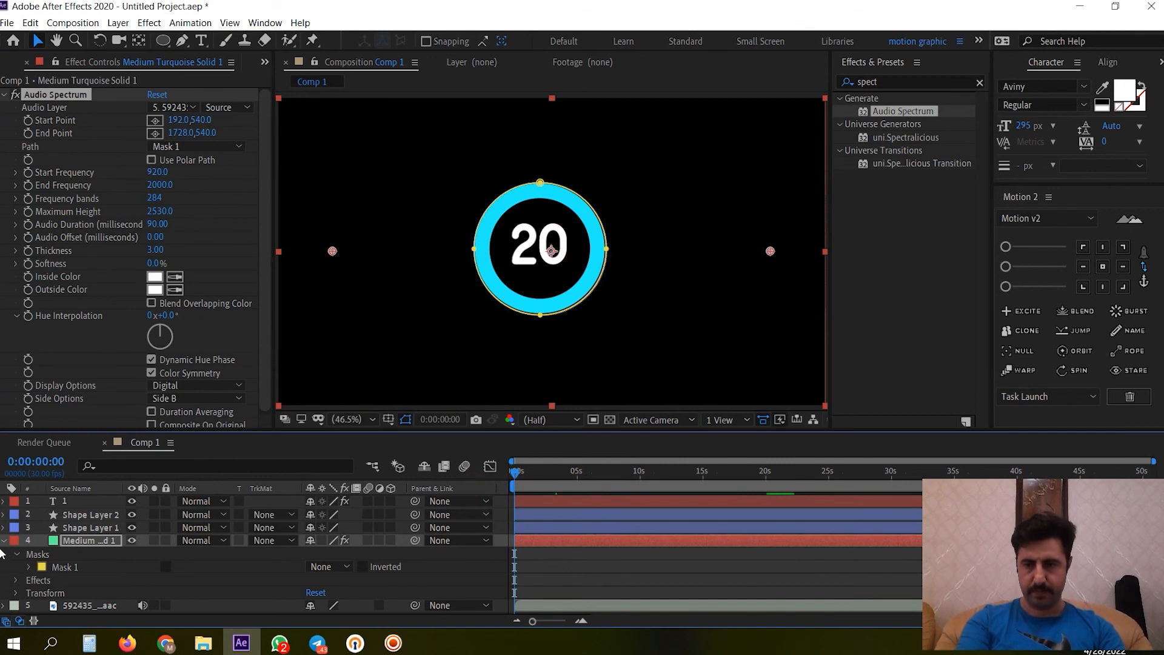
# Step: Collapse the turquoise solid's properties and preview the countdown with its spectrum from the start
pyautogui.click(4, 540)
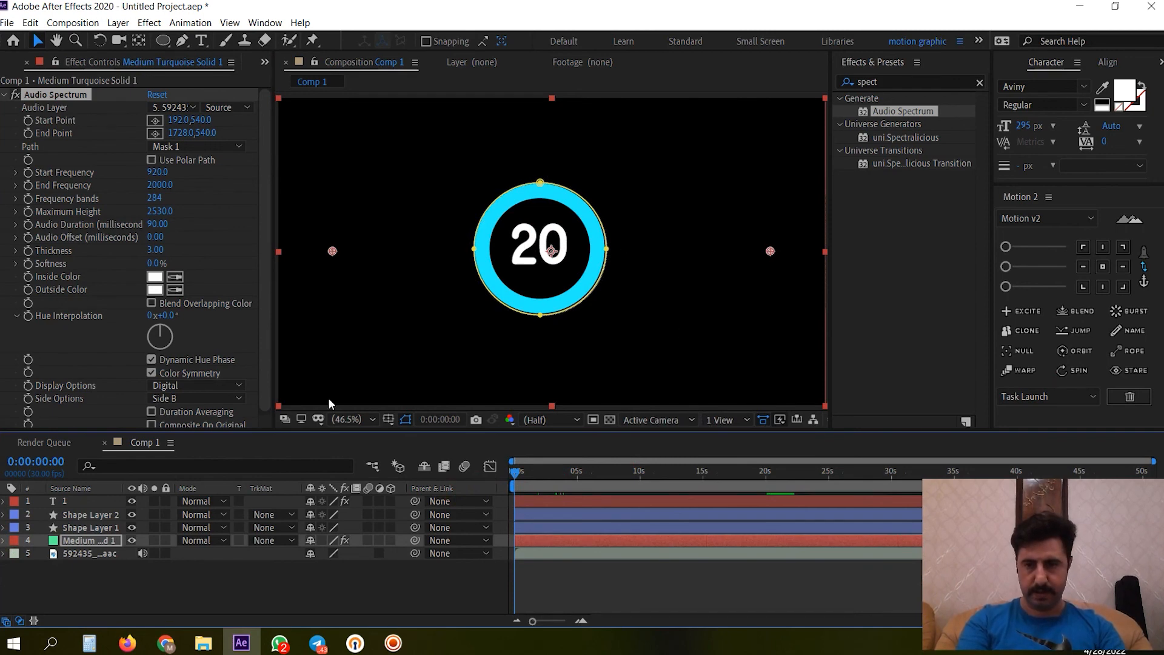
pyautogui.click(340, 420)
pyautogui.click(344, 145)
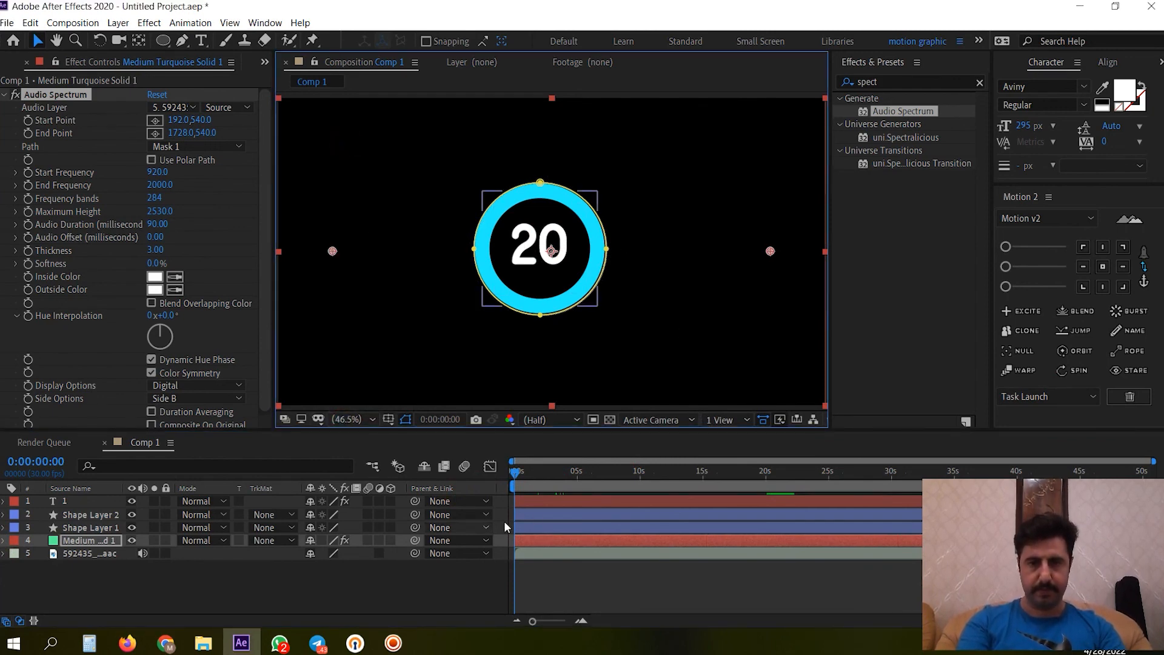
pyautogui.click(520, 486)
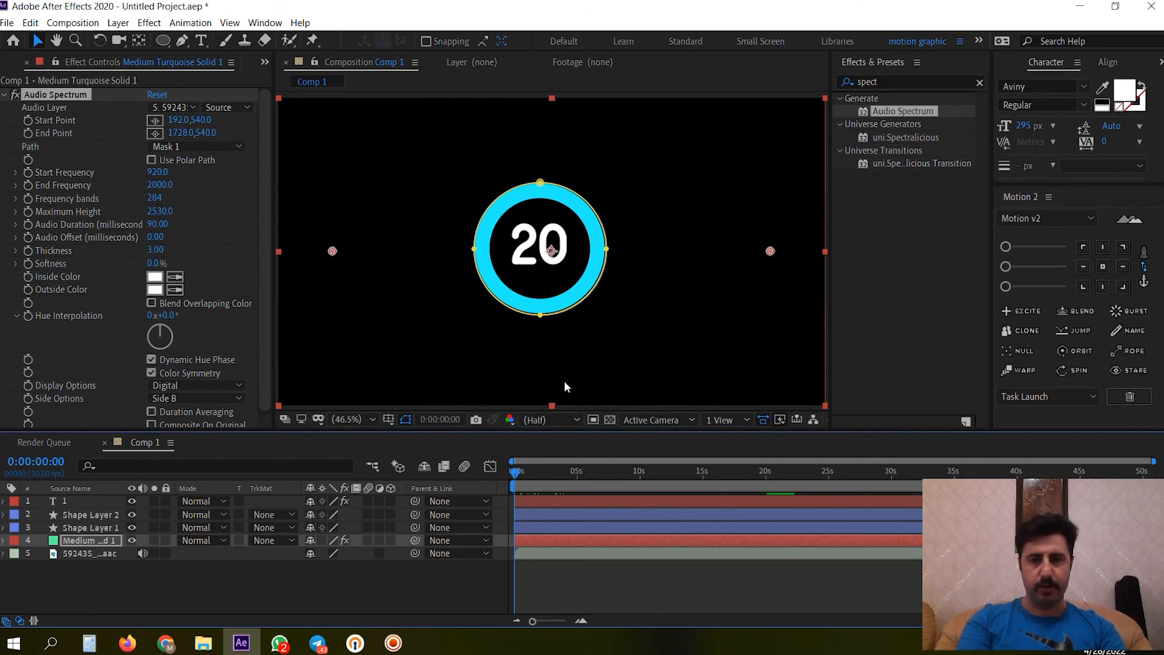
pyautogui.press('space')
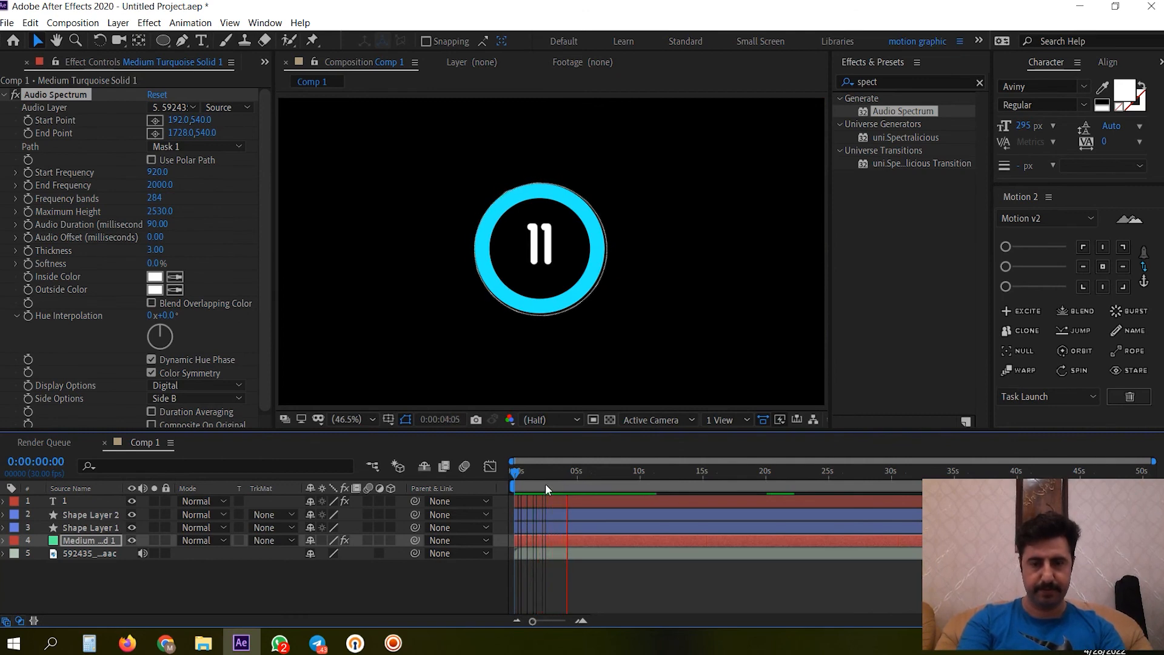
pyautogui.press('space')
# Step: Create an orange-red 1920 x 1080 px solid and place it beneath all other layers as the background
pyautogui.rightClick(231, 586)
pyautogui.moveTo(303, 439)
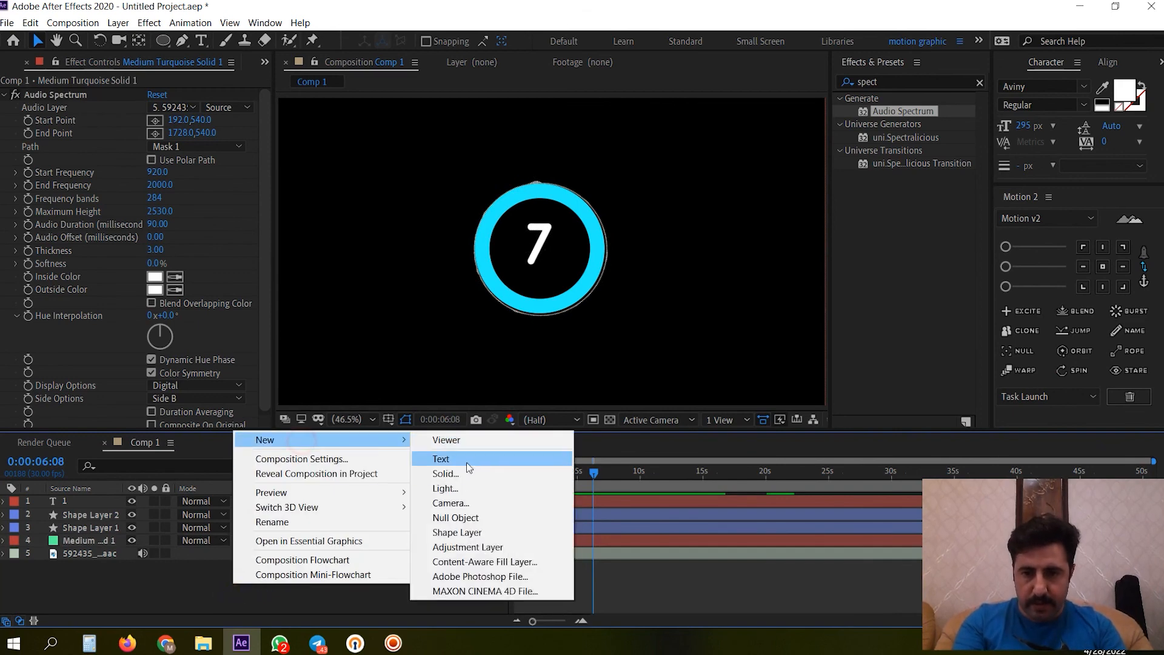
pyautogui.click(466, 475)
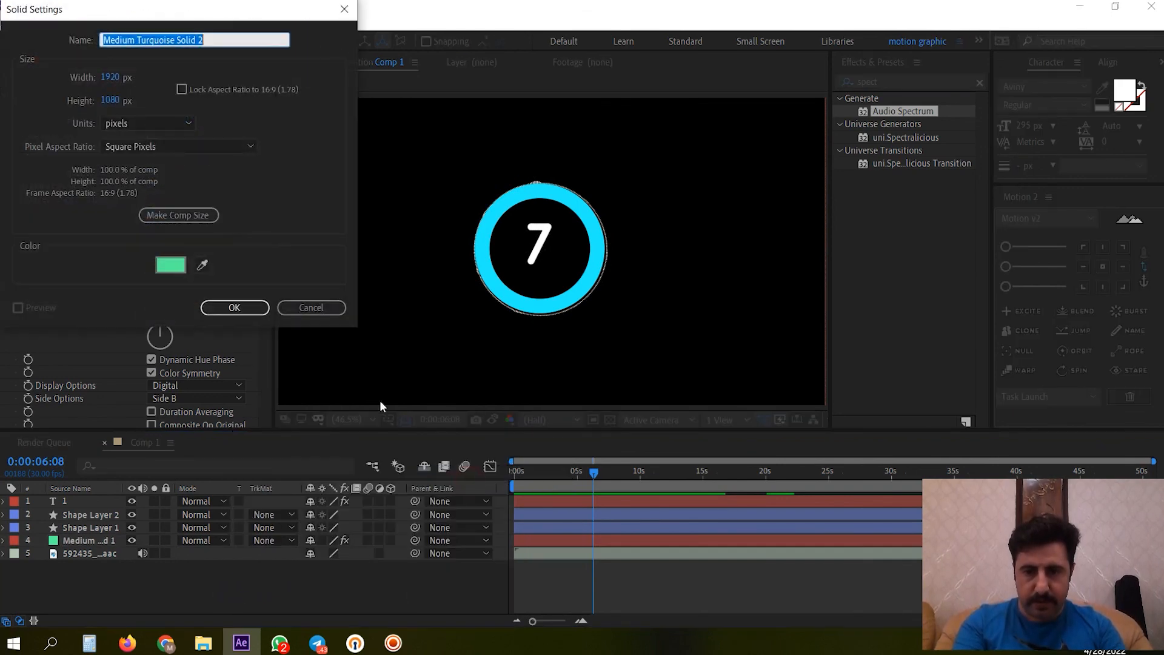
pyautogui.click(174, 260)
pyautogui.click(225, 226)
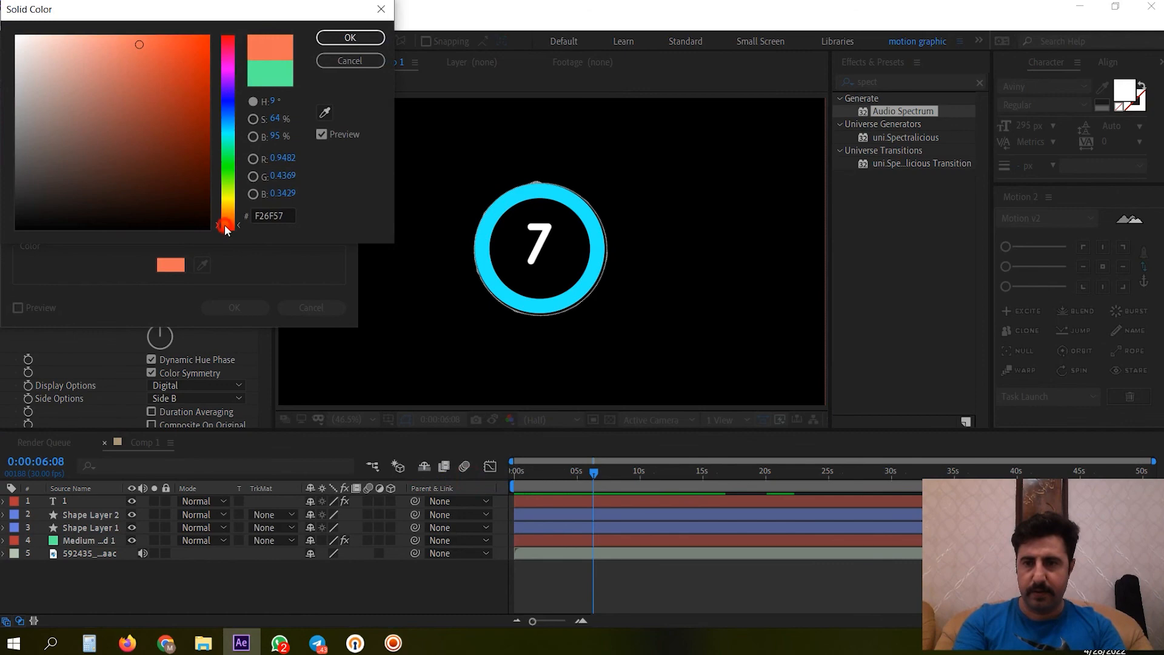
pyautogui.click(158, 43)
pyautogui.click(351, 38)
pyautogui.click(235, 305)
pyautogui.moveTo(83, 502); pyautogui.dragTo(68, 597)
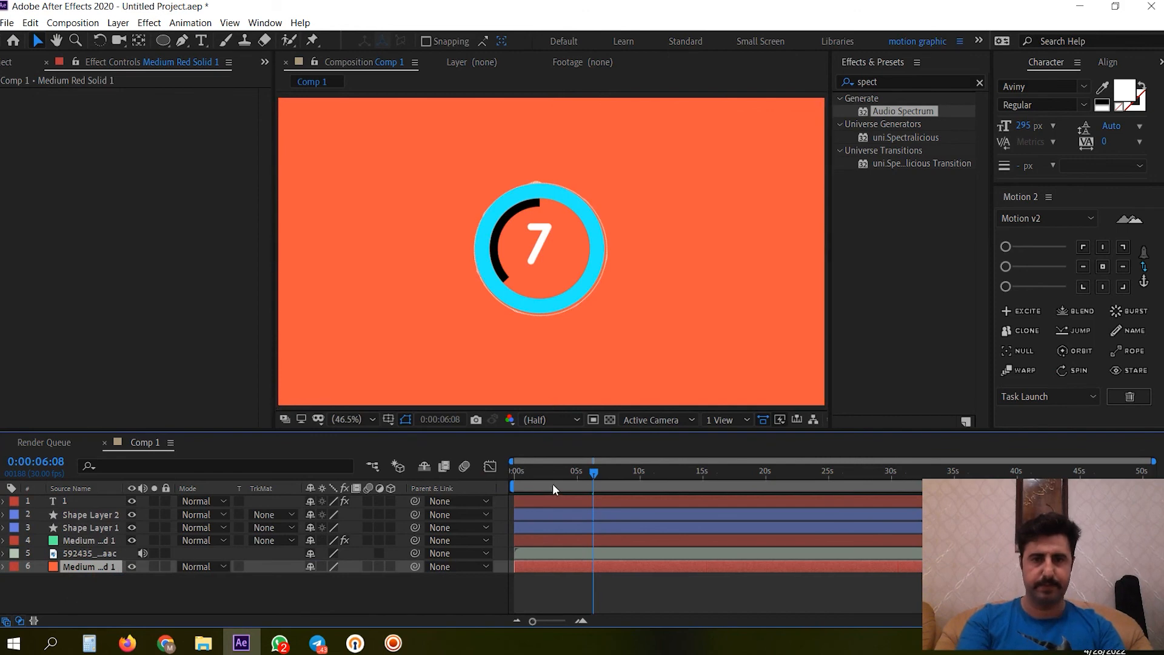
# Step: Preview the countdown against the orange-red background from 0:00:06:08 and again from the start
pyautogui.press('space')
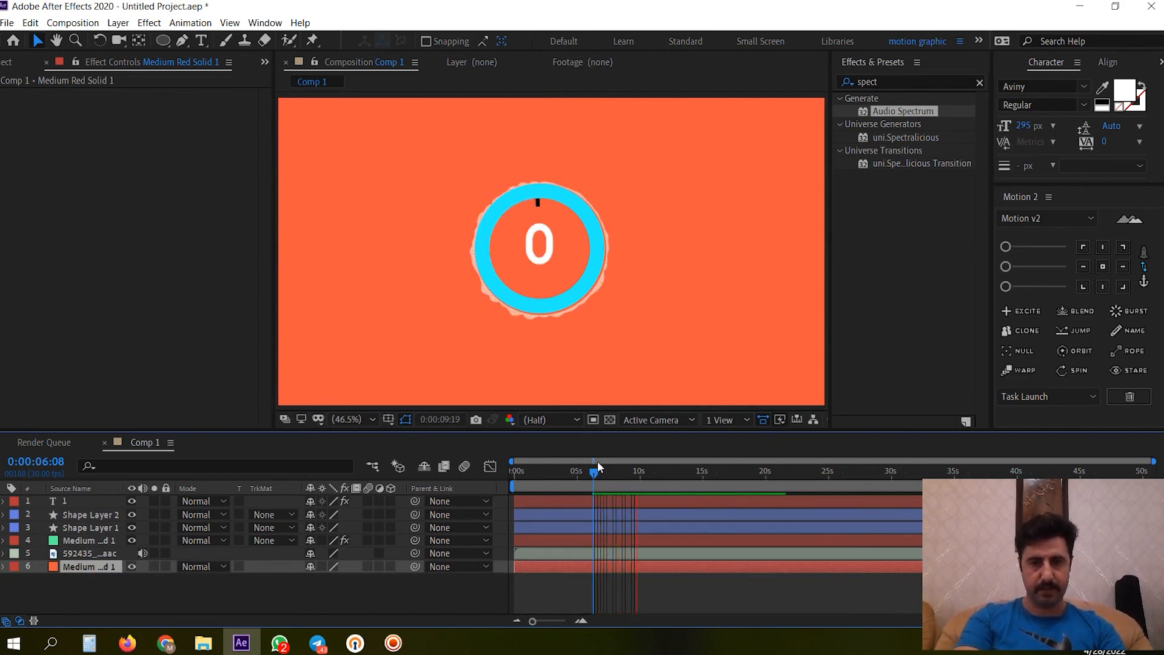
pyautogui.press('Home')
pyautogui.press('space')
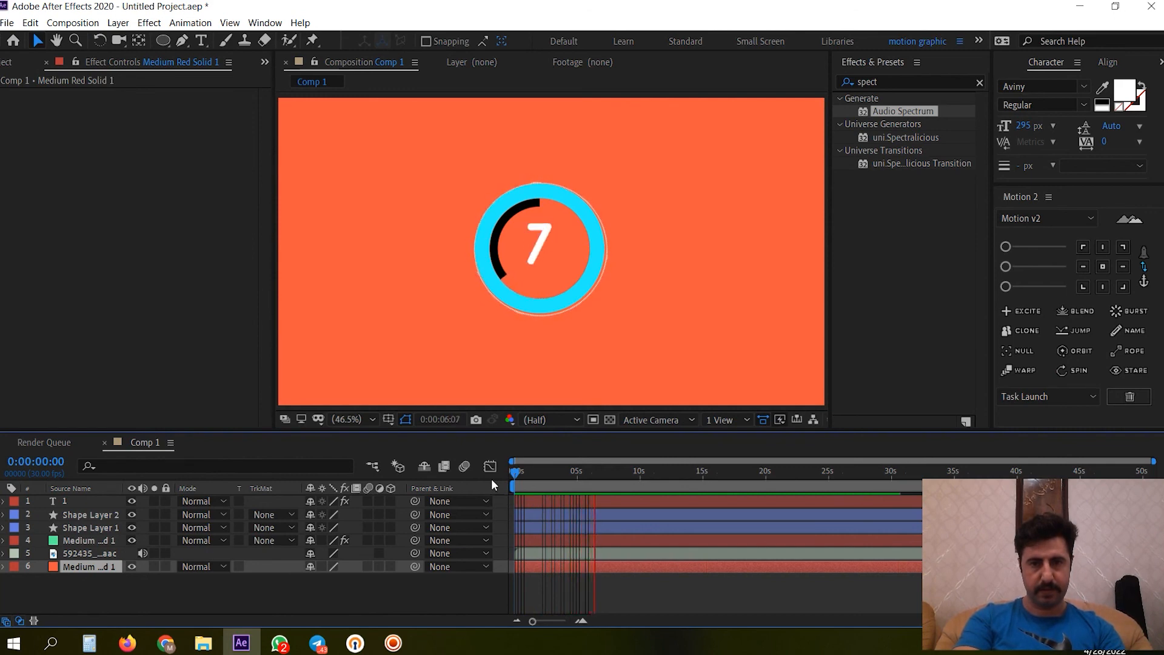
pyautogui.press('space')
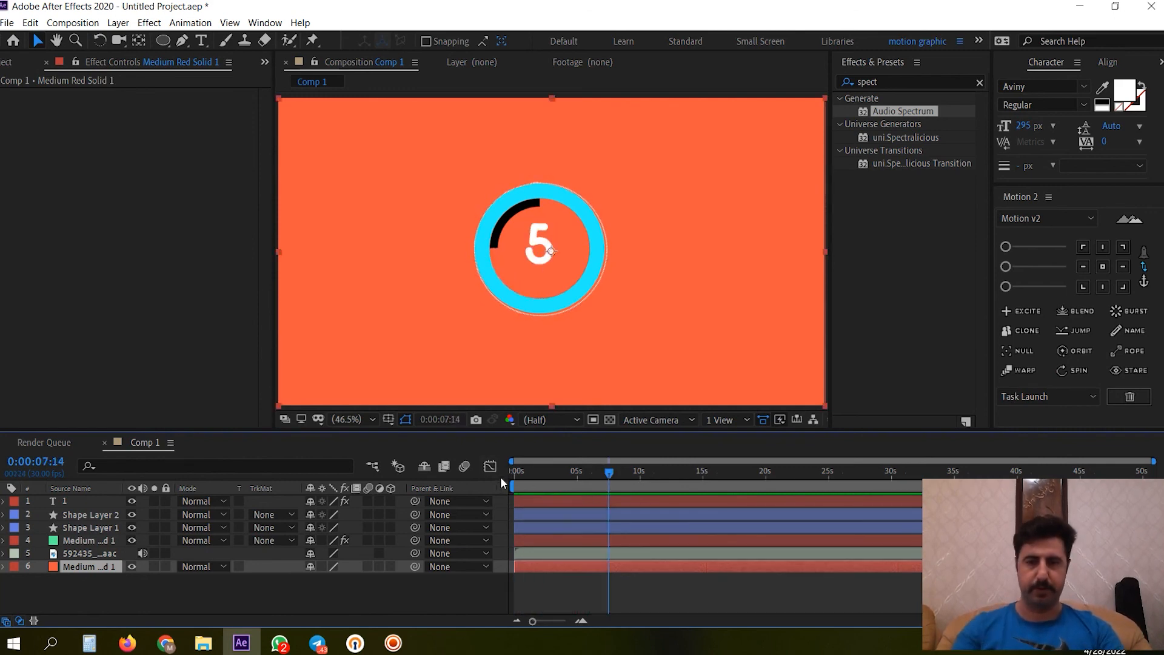